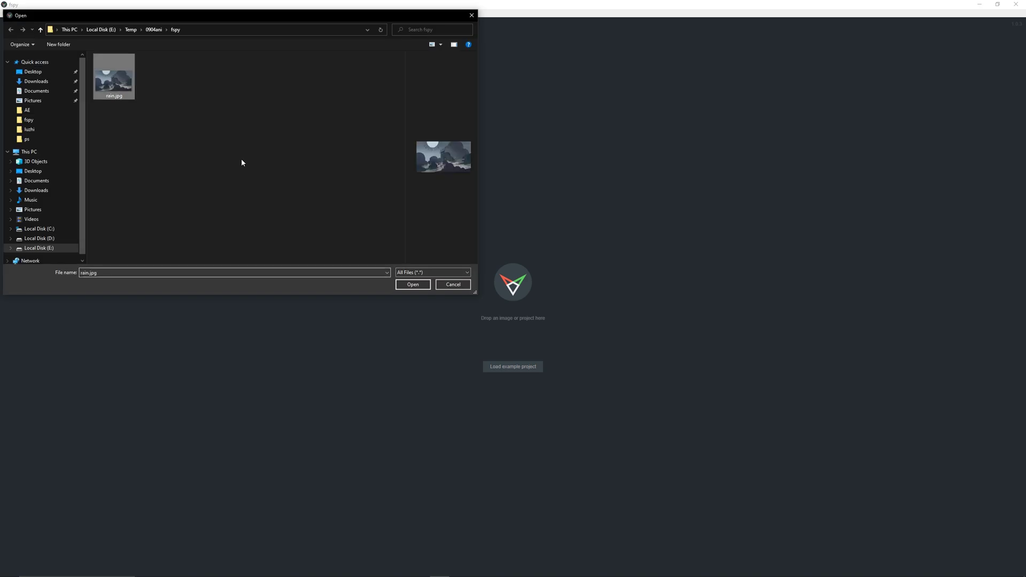
Open rain.jpg and set the two y-axis vanishing lines, one across the tower below its roof and one across the lower ground.
left_click(424, 287)
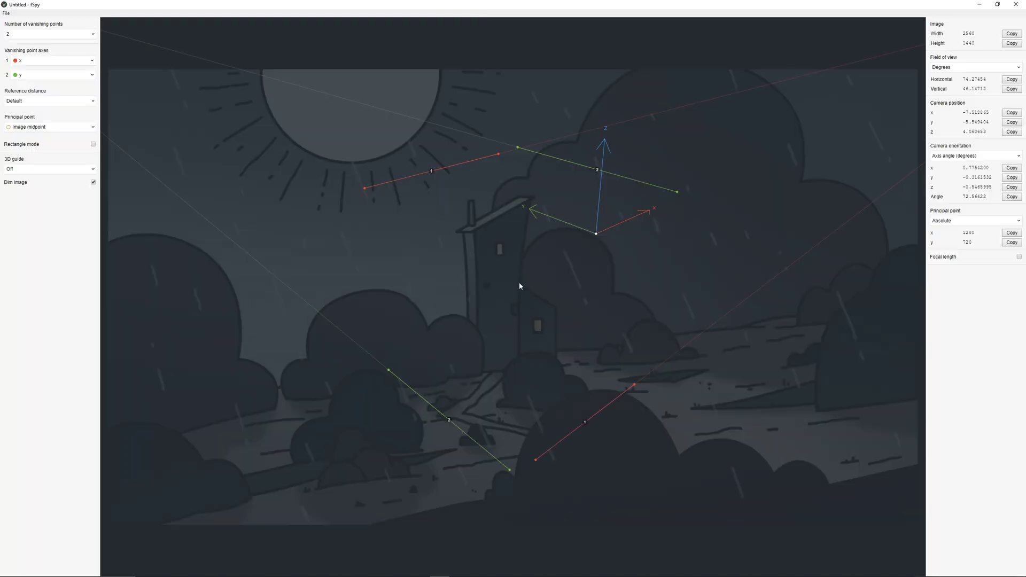
left_click_drag(517, 147, 456, 231)
left_click_drag(676, 191, 655, 241)
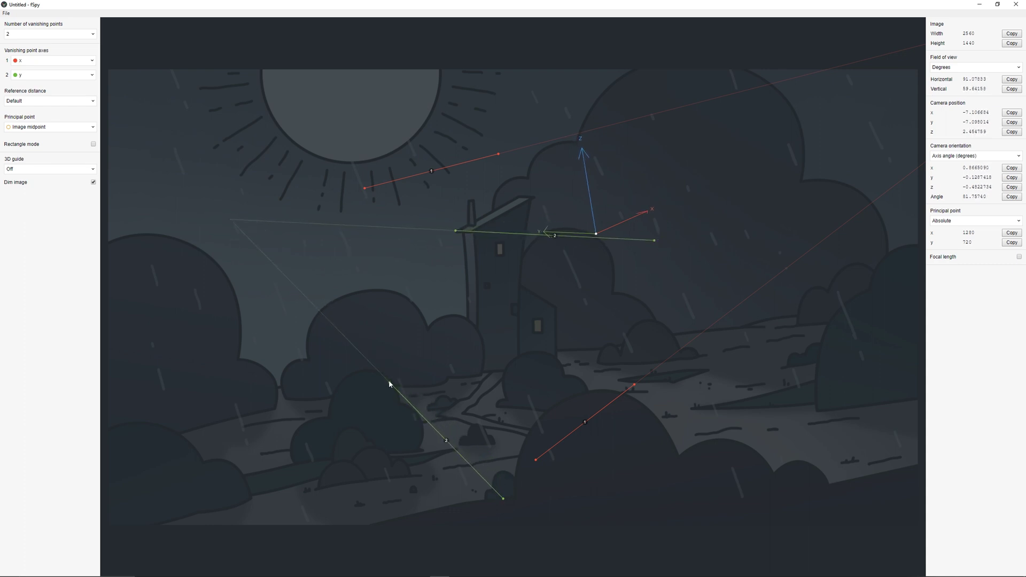
left_click_drag(388, 383, 389, 380)
Align the two x-axis vanishing lines with the ground, one at the tower's base and one along the foreground slope.
left_click_drag(535, 460, 452, 505)
left_click_drag(634, 384, 705, 473)
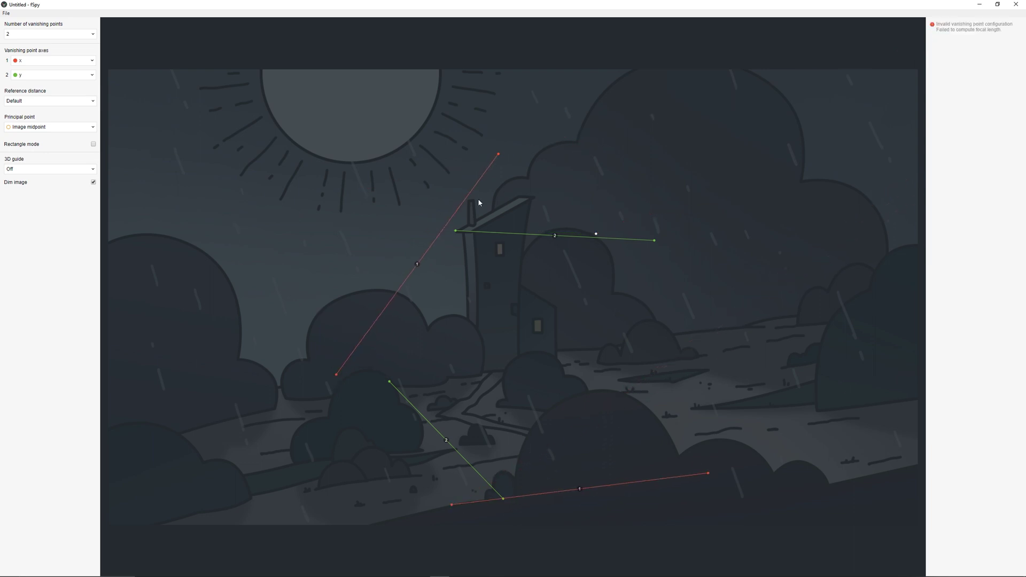
left_click_drag(498, 154, 643, 352)
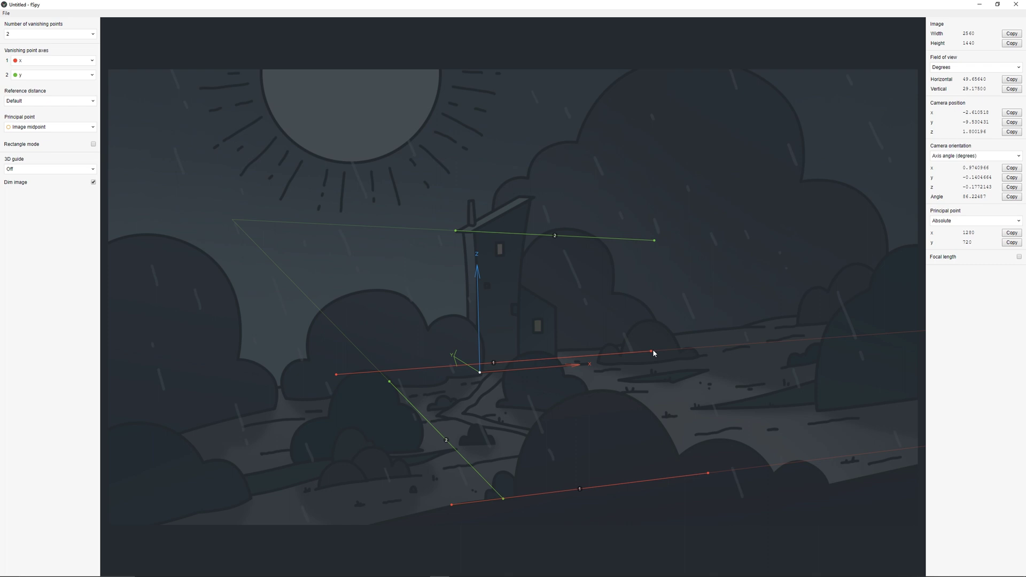
left_click_drag(652, 350, 649, 354)
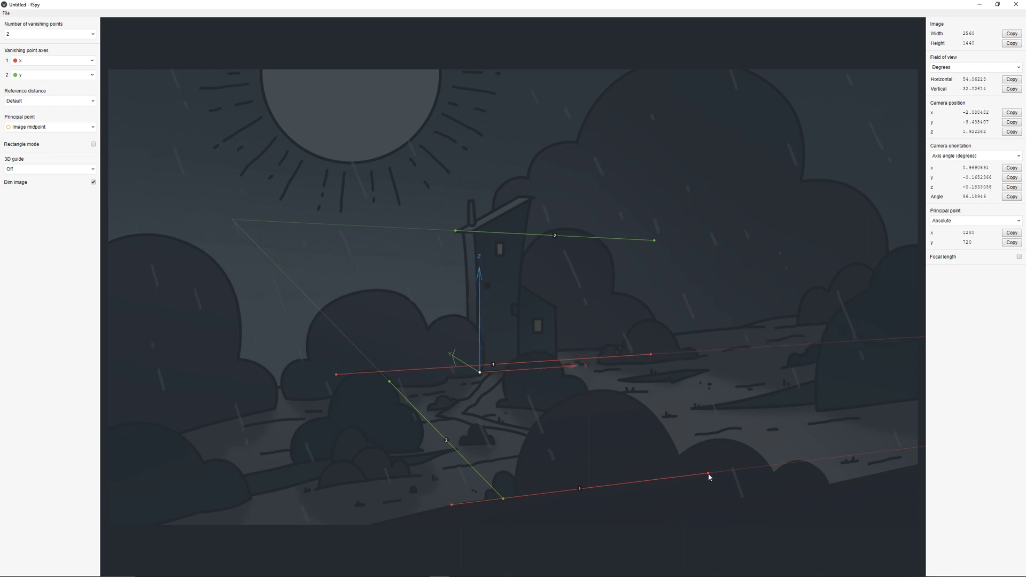
Save the camera-matching project as rain in the fspy folder.
left_click(5, 13)
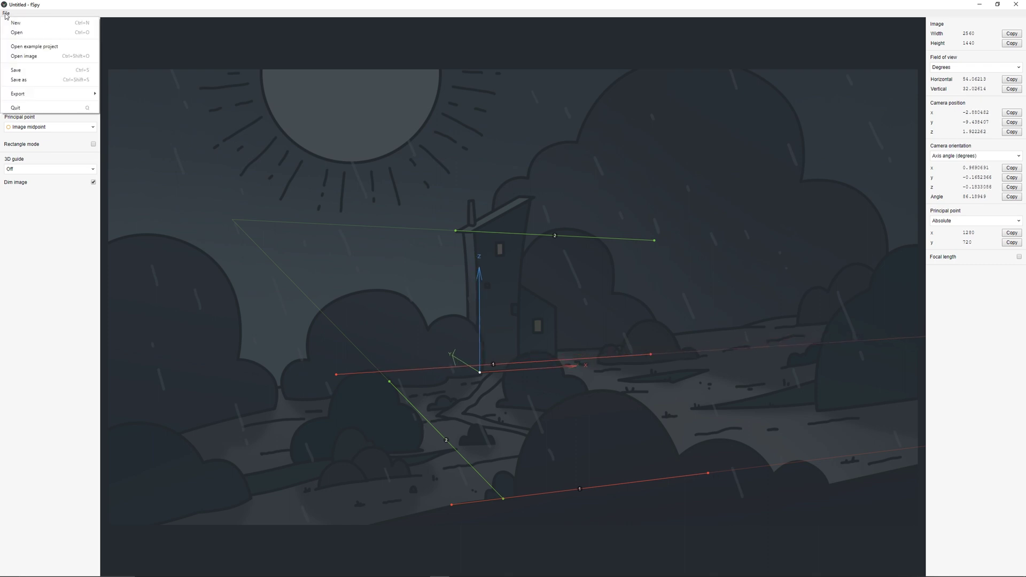
left_click(24, 81)
left_click(262, 266)
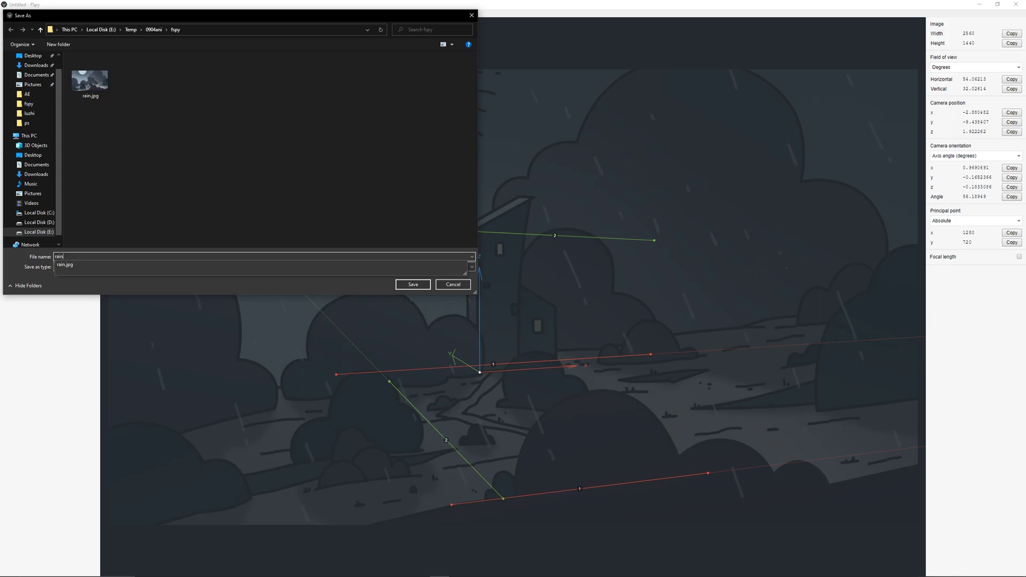
left_click(310, 273)
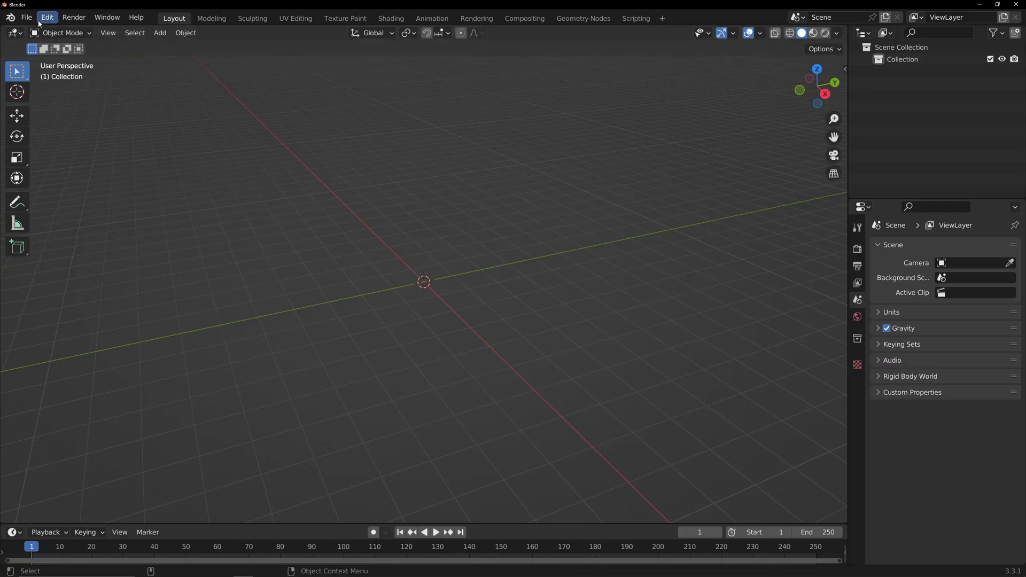
Switch to Blender and import the rain.fspy camera project.
left_click(27, 18)
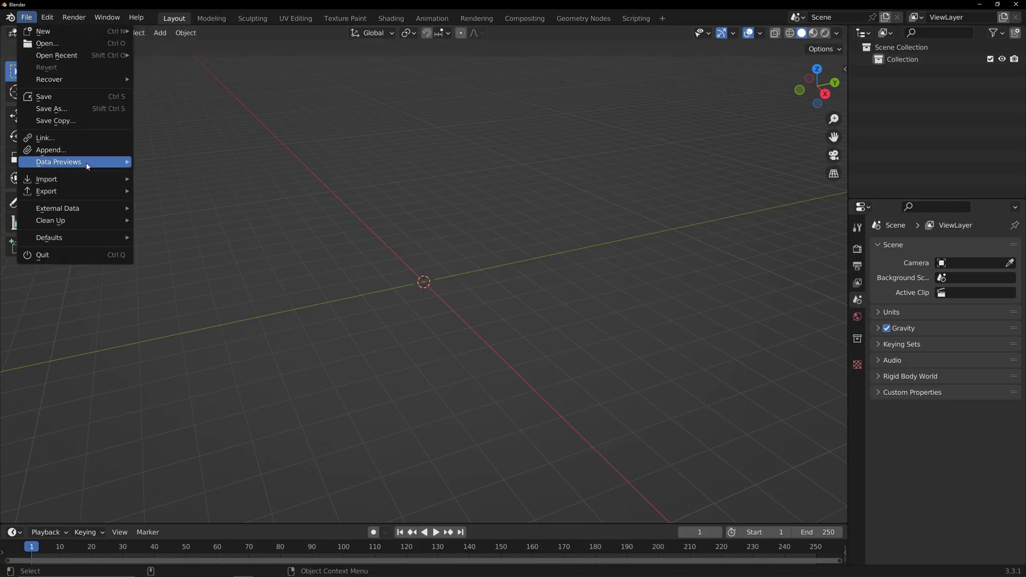
mouse_move(91, 179)
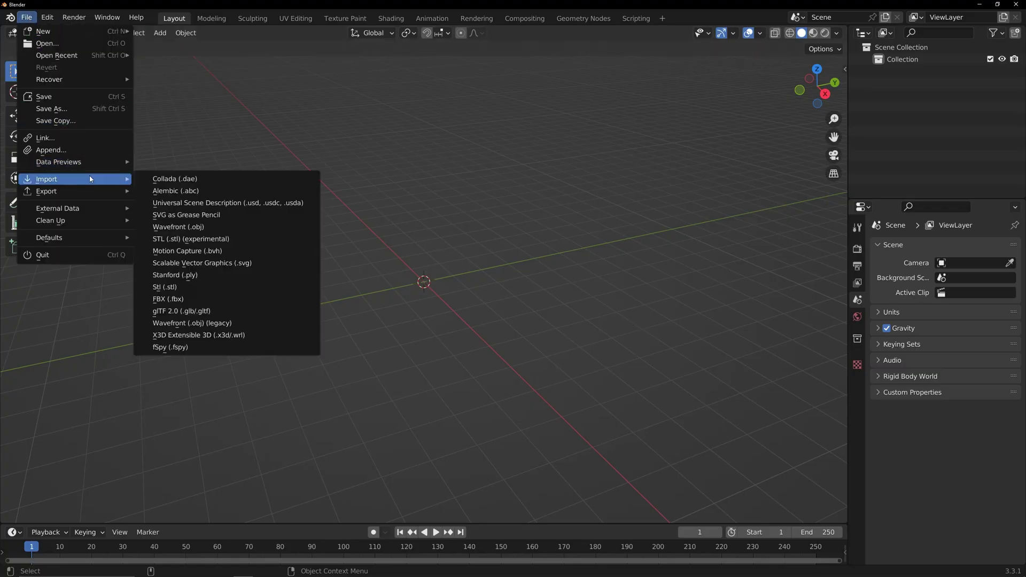
left_click(196, 347)
left_click(825, 452)
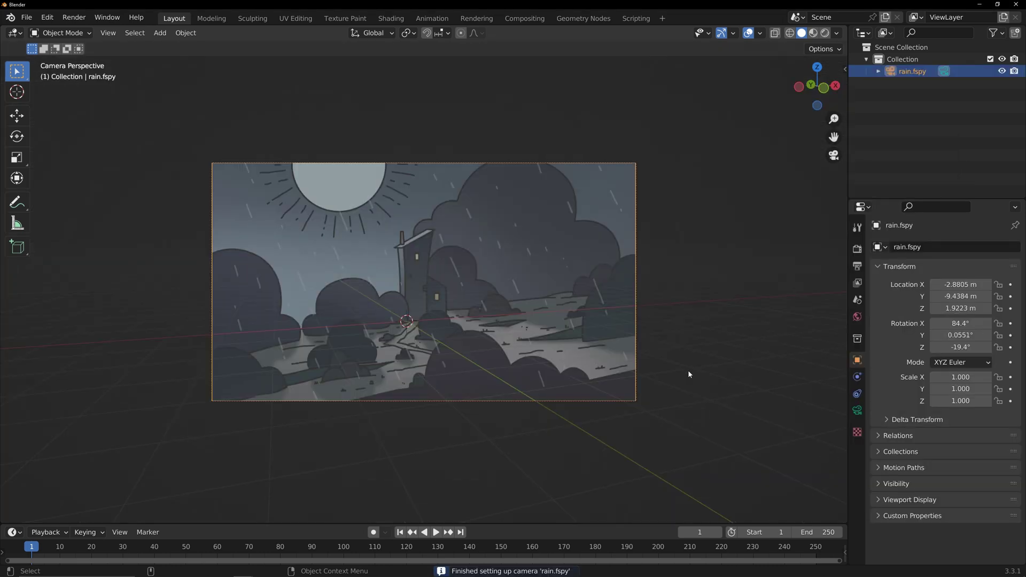
Split the 3D viewport in two, keeping the camera view in one half and a free perspective view in the other.
left_click(681, 320)
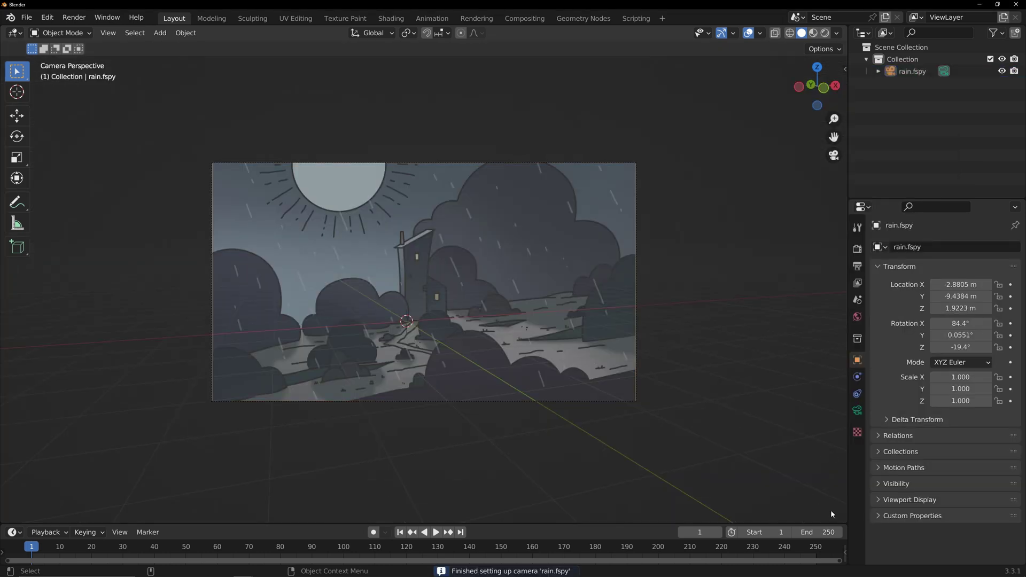
left_click_drag(843, 519, 335, 462)
middle_click_drag(552, 404, 597, 323)
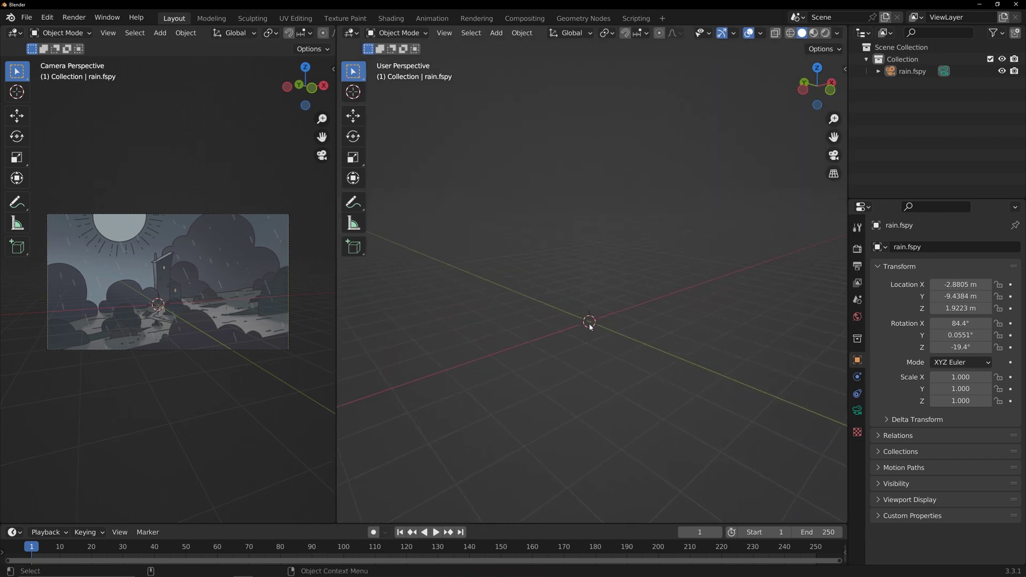
Add a cube and raise its mesh 1 m along Z in Edit Mode so the origin sits at its base.
key("shift+a")
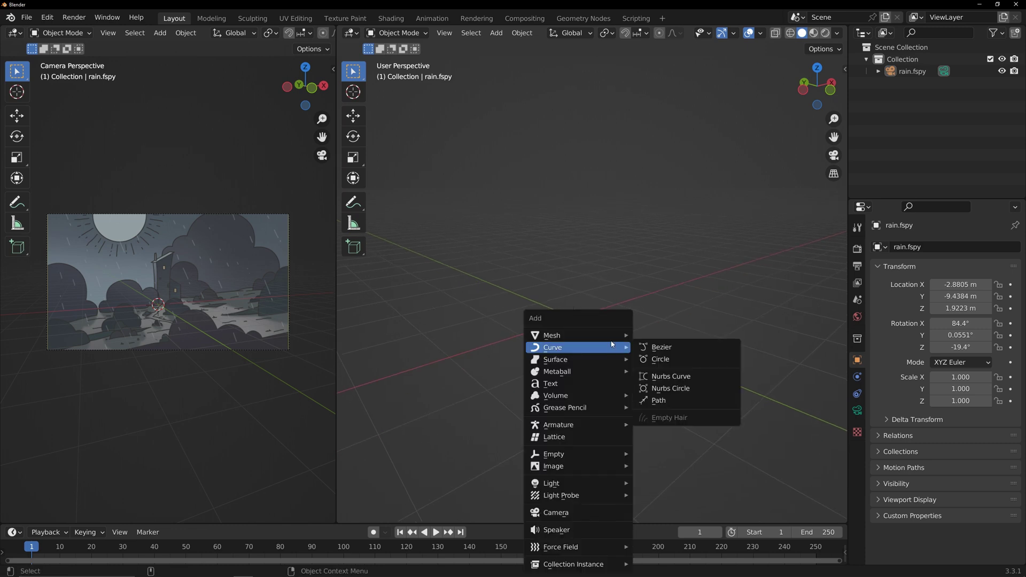
left_click(637, 353)
key("Tab")
type("gz1")
key("Return")
key("Tab")
Scale the cube uniformly to about 0.396 and display the camera view in wireframe shading.
key("s")
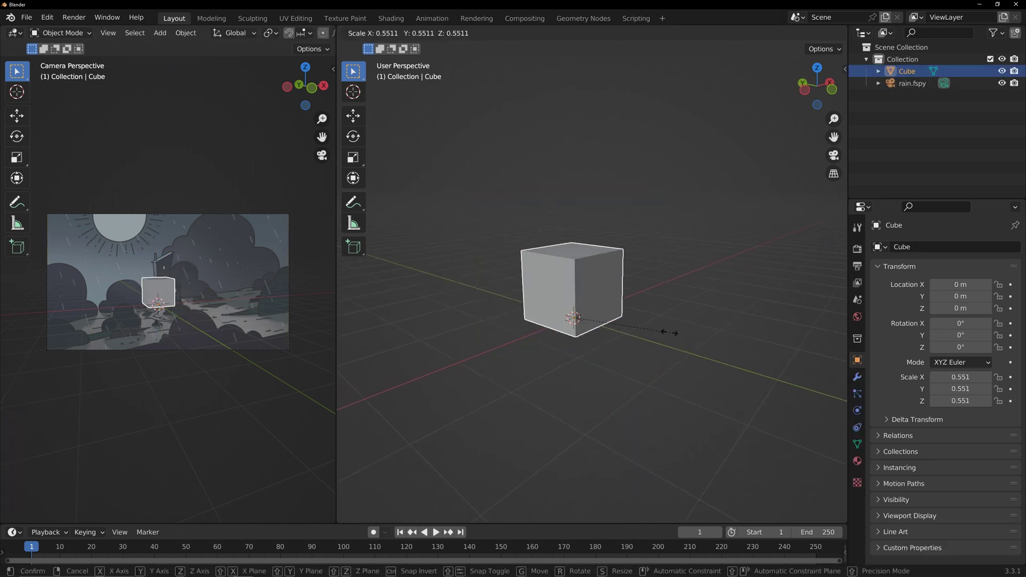
left_click(642, 327)
scroll(187, 274, "up", 9)
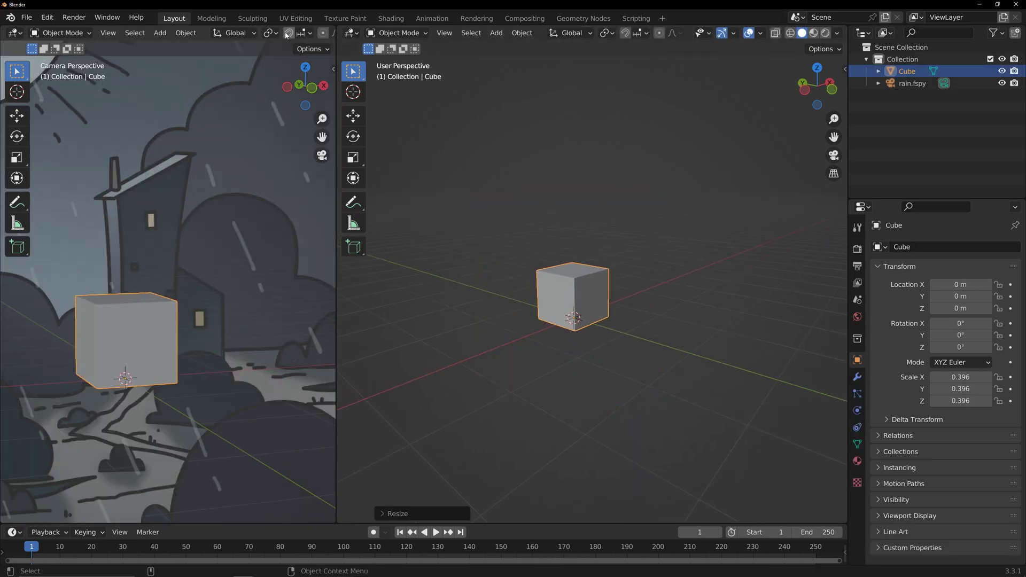
scroll(287, 36, "down", 6)
left_click(281, 34)
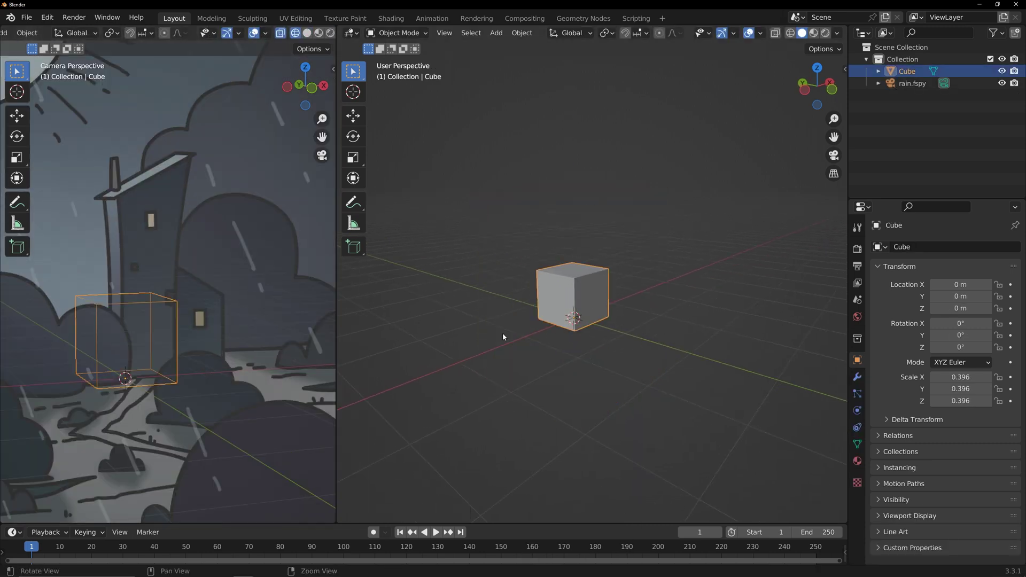
Move the cube to about Y 0.371 m and X 0.115 m to place it at the painted tower's base.
scroll(609, 364, "up", 6)
key("g")
key("y")
left_click(578, 361)
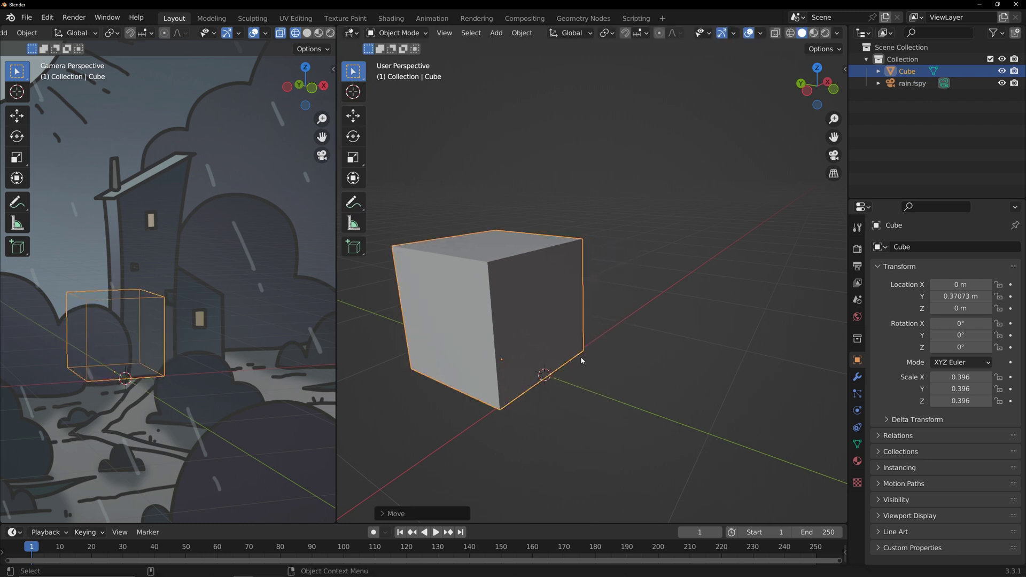
key("g")
key("x")
left_click(597, 351)
Shift the cube's side face along X in Edit Mode to match the painted tower's side.
key("Tab")
left_click(462, 320)
key("g")
key("x")
left_click(557, 319)
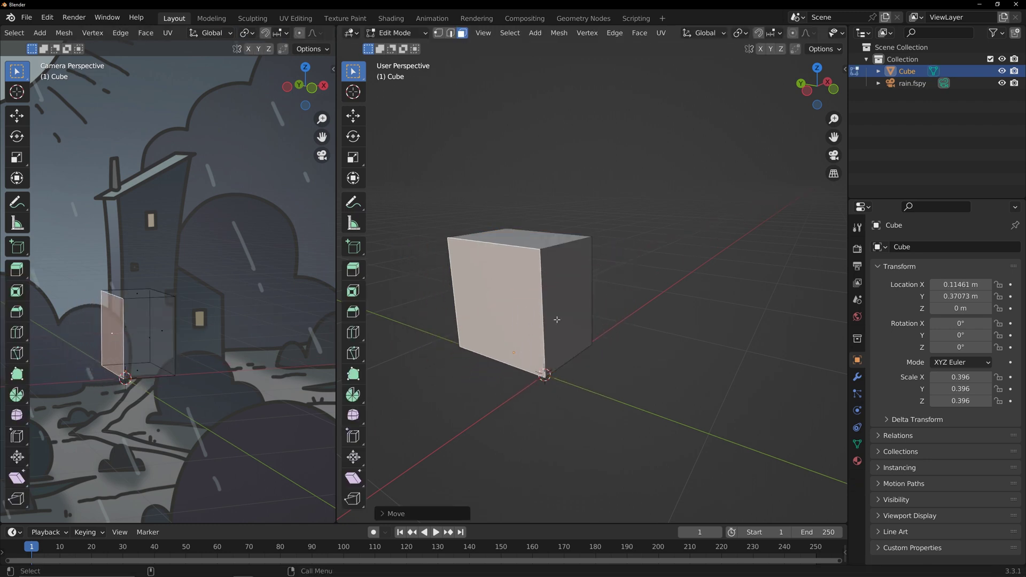
Shape the cube into the tall, curved tower with a slanted top by moving its mesh elements to match the painting.
key("alt+z")
left_click(519, 300)
key("g")
key("y")
key("g")
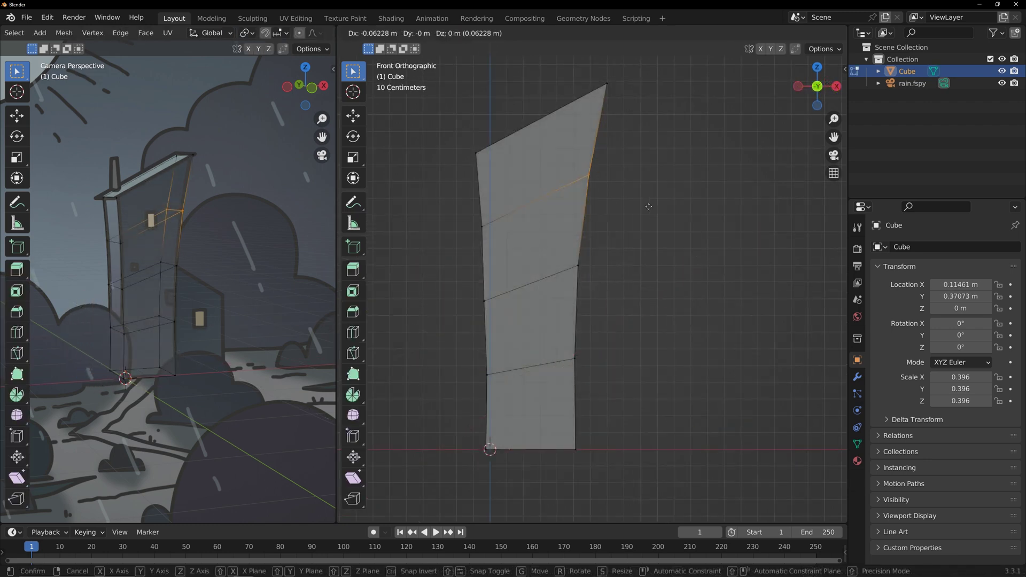
left_click(649, 208)
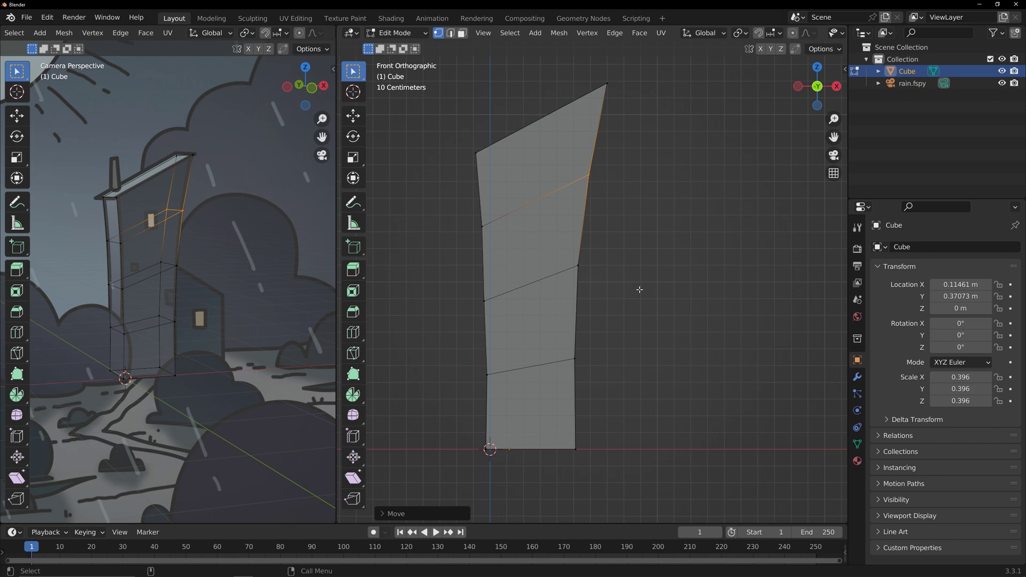
Add a Bevel modifier to the tower in Object Mode and adjust the bevel settings of the smaller side building.
key("Tab")
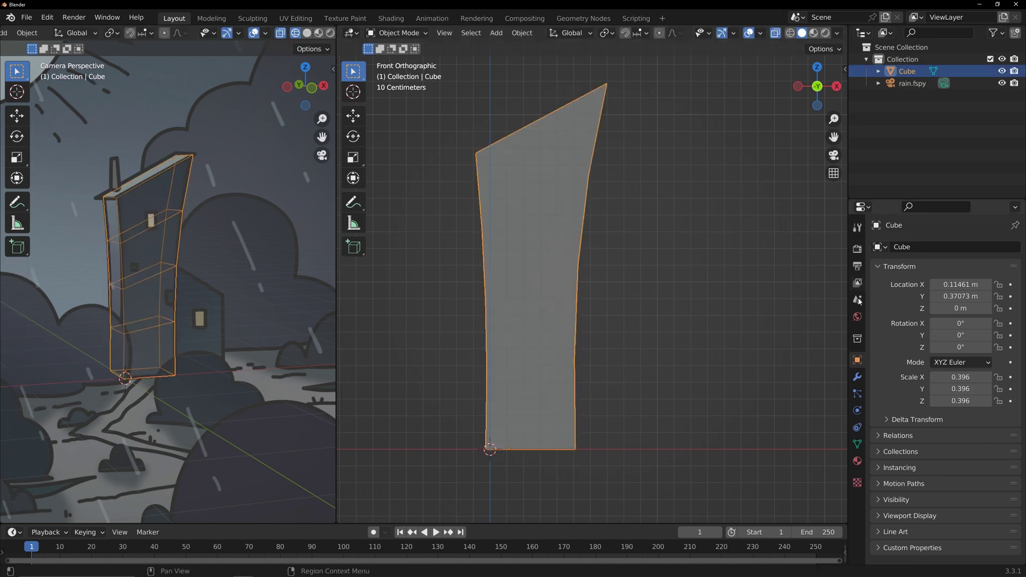
left_click(857, 376)
left_click(944, 246)
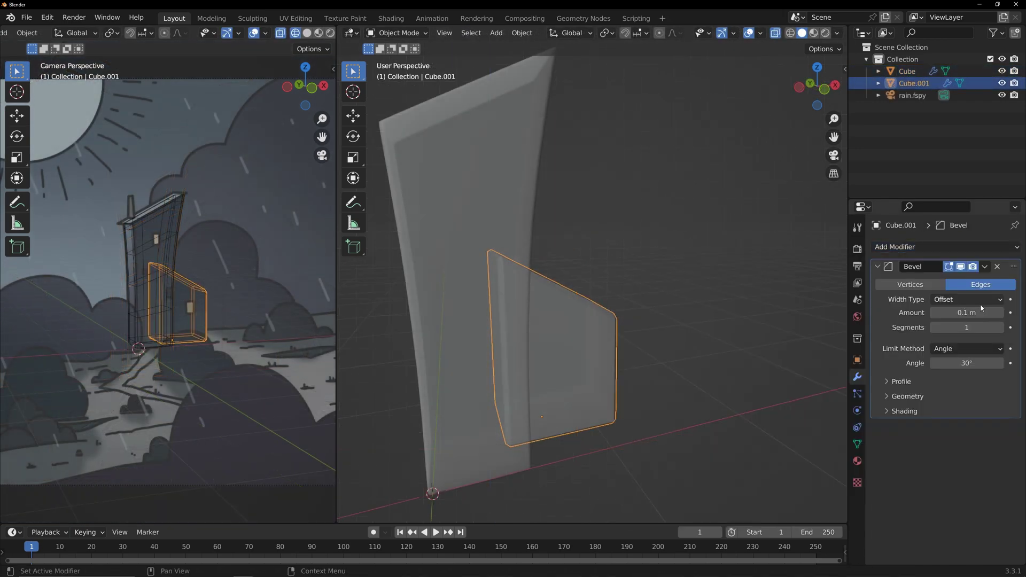
mouse_move(970, 327)
left_mouse_down()
mouse_move(985, 323)
mouse_move(959, 314)
left_mouse_up()
left_click(679, 355)
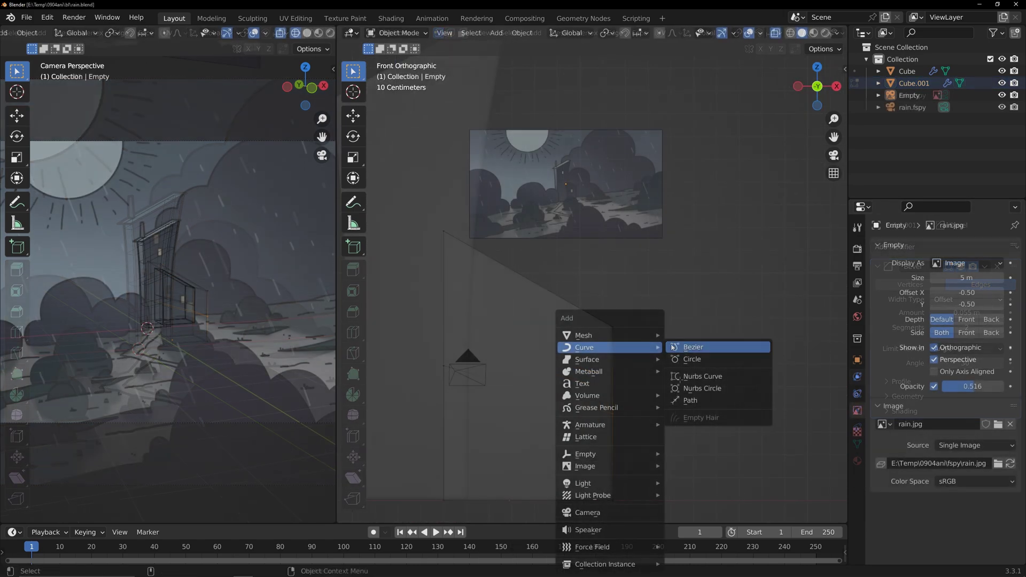
Add a Bezier curve and move it up along Z onto the rain.jpg reference image.
left_click(687, 347)
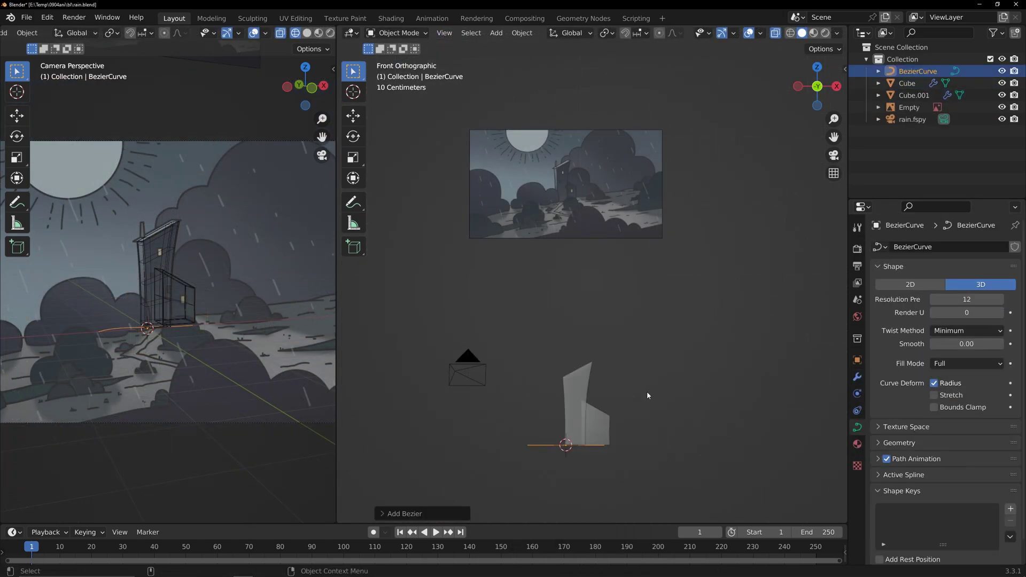
key("g")
key("z")
left_click(682, 152)
Rotate the Bezier curve's points 90° about X in Edit Mode.
scroll(575, 150, "up", 6)
key("Tab")
middle_click_drag(592, 355, 633, 368)
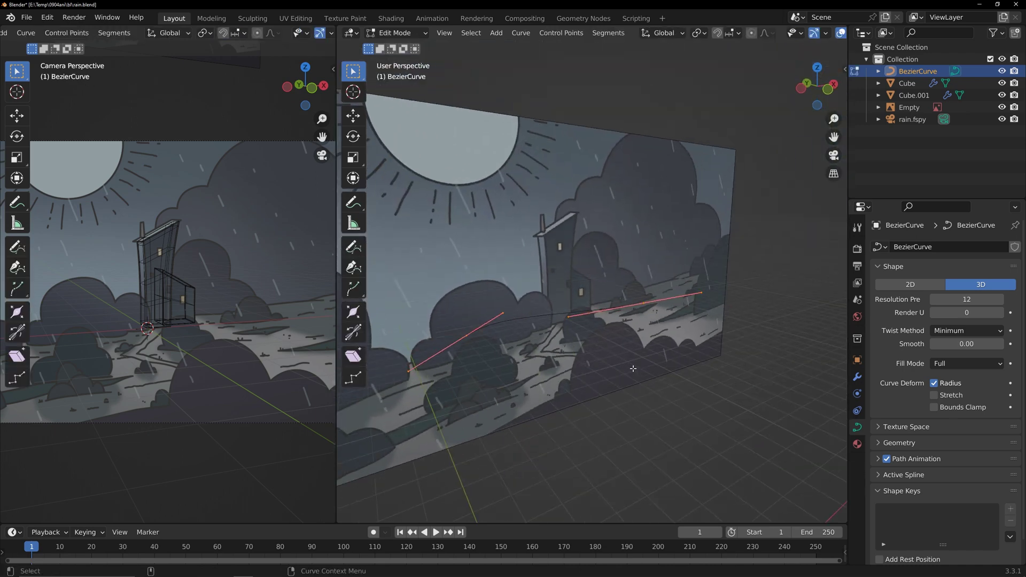
type("rx90")
key("Return")
Return to the front view and move the curve's left control point down to the image's lower edge.
left_click(827, 89)
middle_click_drag(564, 332, 547, 317, "shift")
left_click_drag(422, 268, 527, 335)
key("g")
left_click(541, 447)
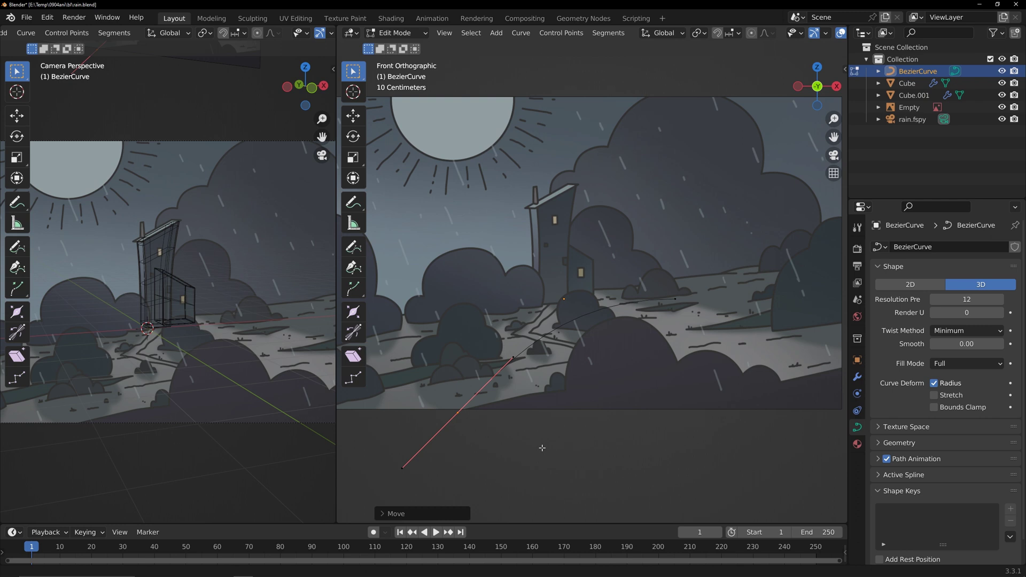
Move the curve's other control point to the base of the large foreground bush and scale down its handles.
middle_click_drag(542, 448, 515, 448, "shift")
left_click_drag(632, 271, 676, 317)
key("g")
left_click(565, 417)
key("s")
left_click(567, 398)
Extrude curve points along the dips between the foreground bushes and out past the image's right edge.
scroll(539, 417, "up", 2)
key("e")
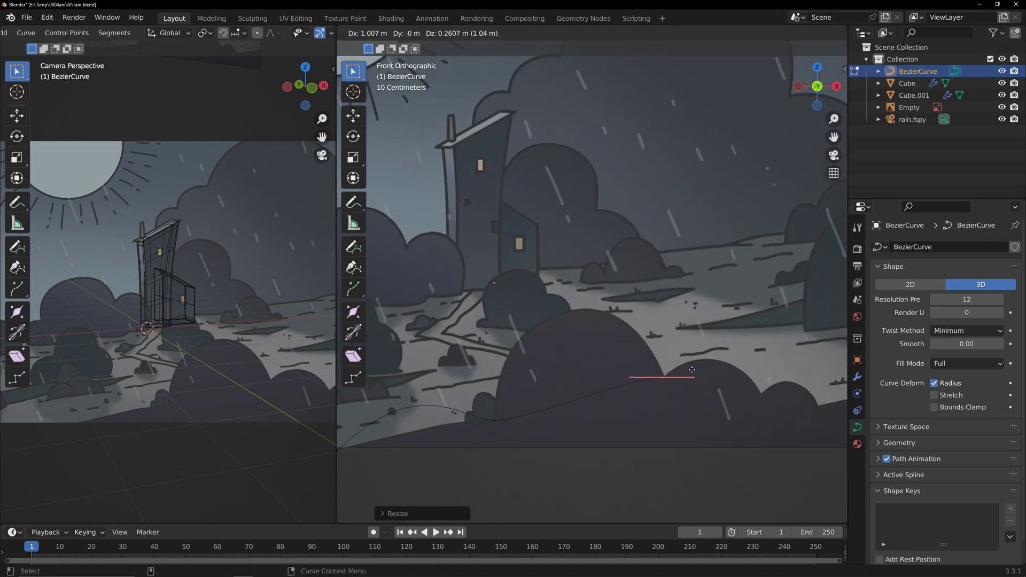
left_click(693, 369)
middle_click_drag(725, 413, 573, 365, "shift")
key("e")
left_click(671, 382)
key("e")
left_click(730, 394)
key("e")
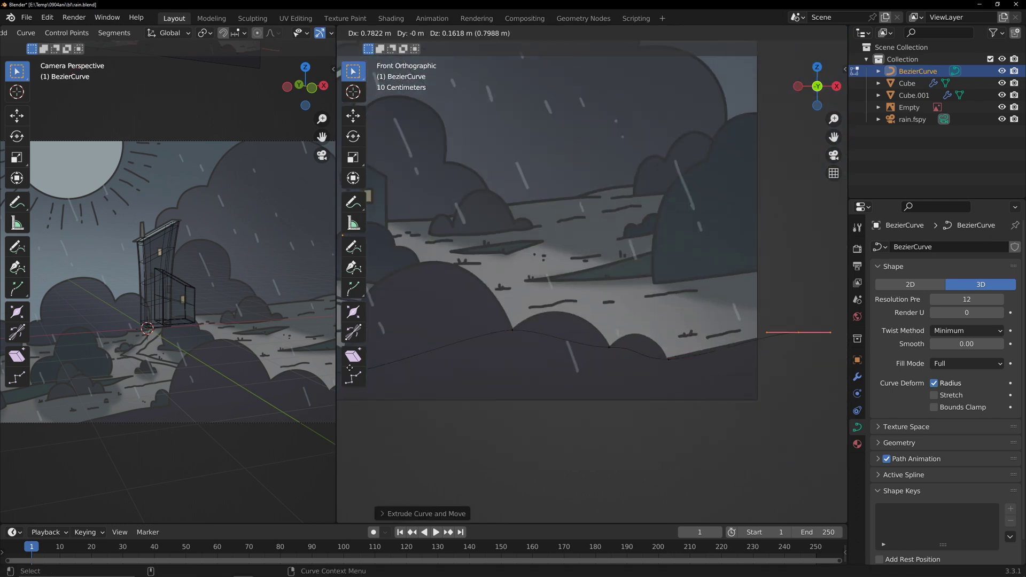
left_click(350, 368)
Extrude the curve down below the image's right corner and back beneath the image to its left end.
scroll(716, 438, "down", 2)
middle_click_drag(719, 442, 769, 422, "shift")
key("e")
left_click(760, 447)
key("e")
left_click(385, 435)
scroll(481, 369, "up", 1)
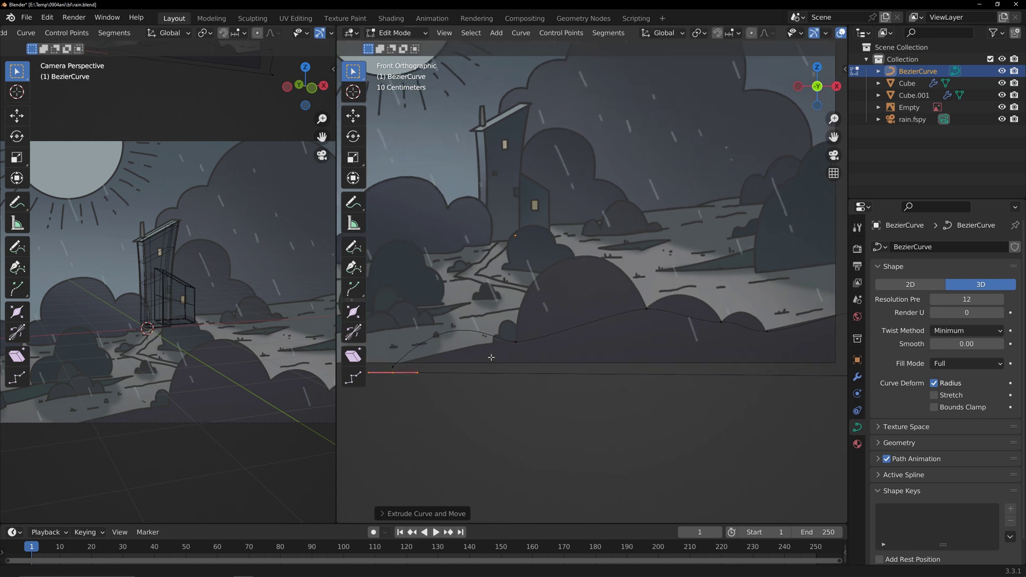
Select all of the curve's control points and set their handle type to Free.
scroll(491, 357, "down", 3)
left_click_drag(413, 262, 767, 416)
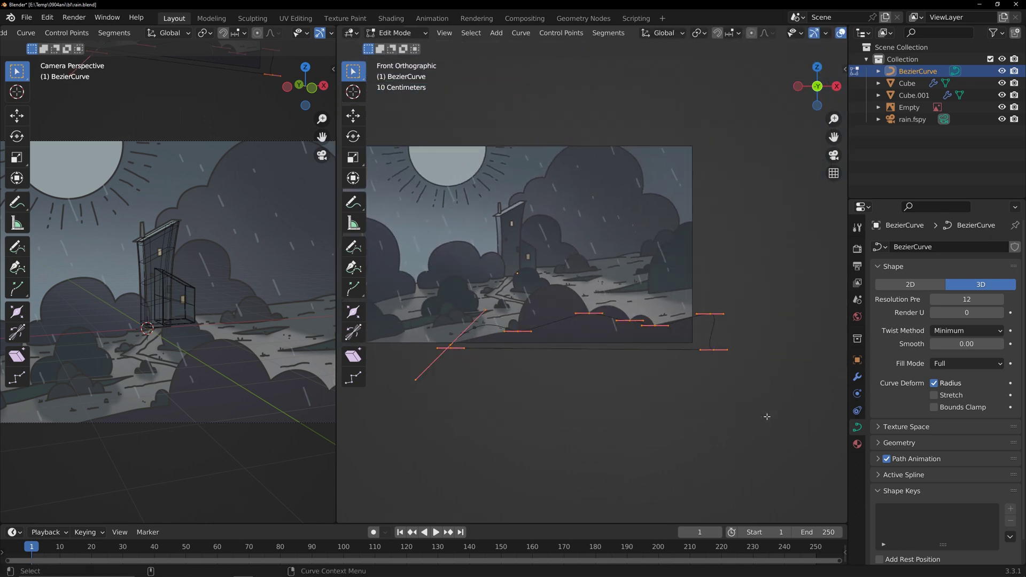
right_click(538, 318)
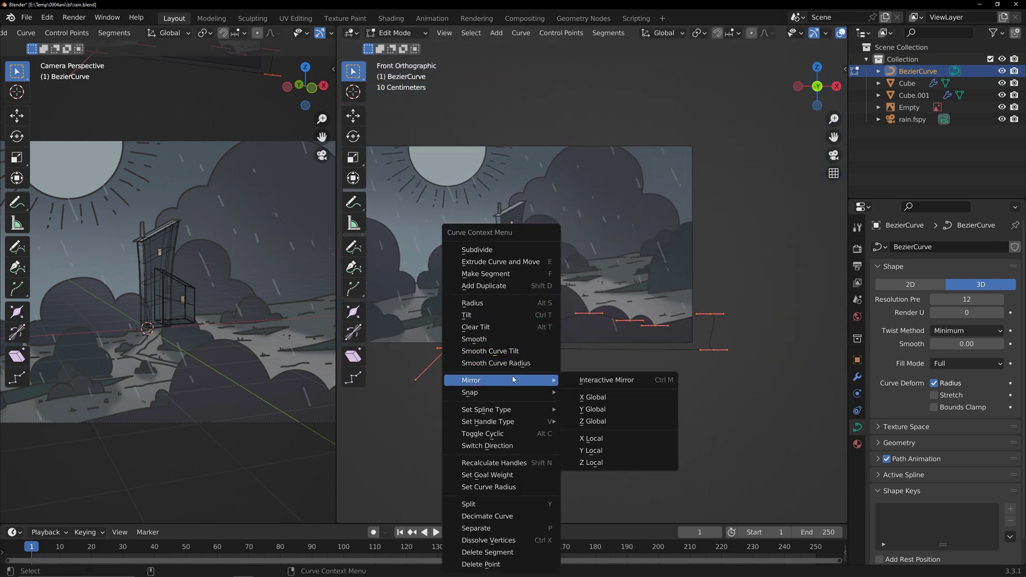
mouse_move(522, 424)
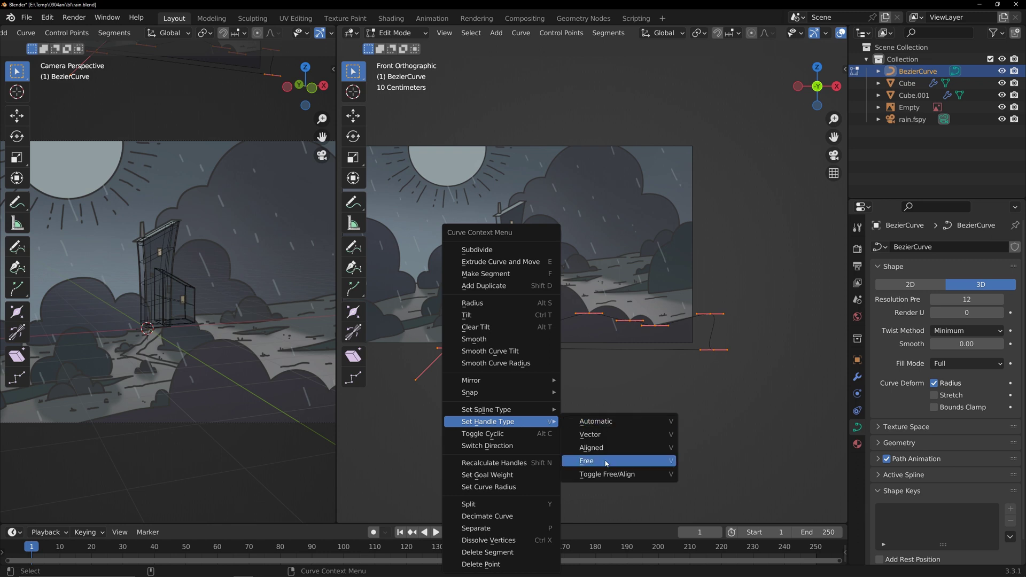
left_click(586, 460)
Move the left end point's handle so the first segment follows the foreground slope.
scroll(428, 421, "up", 3)
scroll(428, 421, "up", 2)
left_click(435, 403)
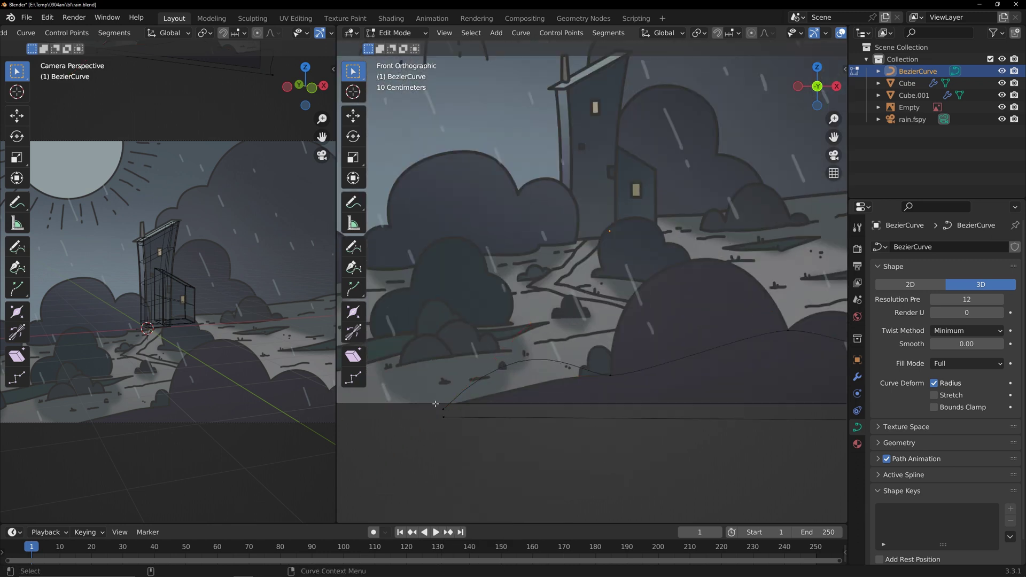
key("g")
left_click(545, 399)
Raise the curve handles at both ends of the large foreground bush so the segment between them arches upward.
middle_click_drag(598, 363, 501, 375, "shift")
left_click_drag(502, 365, 529, 399)
key("g")
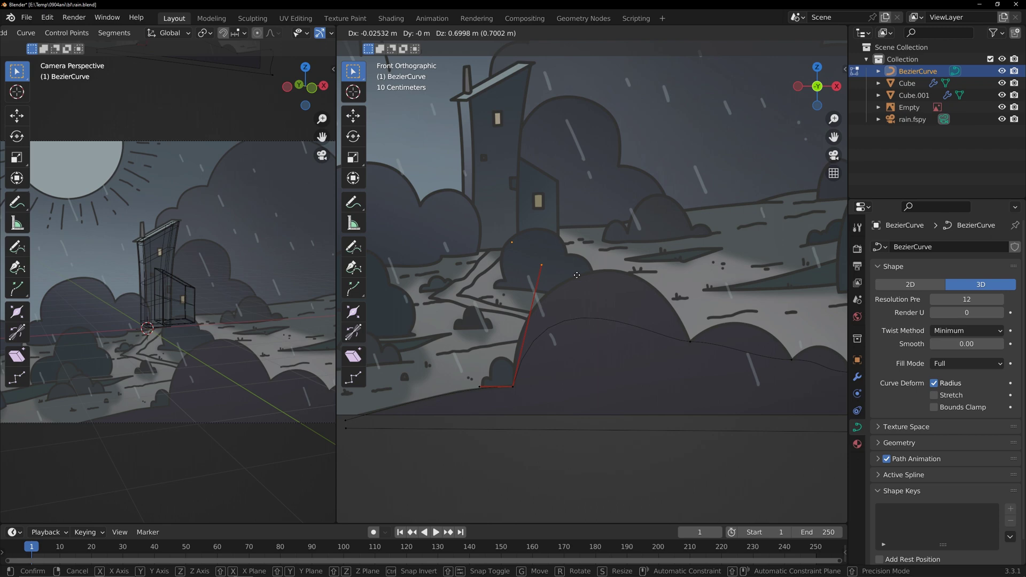
left_click(541, 331)
left_click_drag(676, 323, 702, 356)
left_click_drag(645, 319, 672, 359)
key("g")
left_click(658, 238)
Readjust the handle at the large bush's left base so the curve rises steeply along the bush outline.
left_click_drag(500, 362, 522, 397)
left_click_drag(527, 257, 552, 291)
key("g")
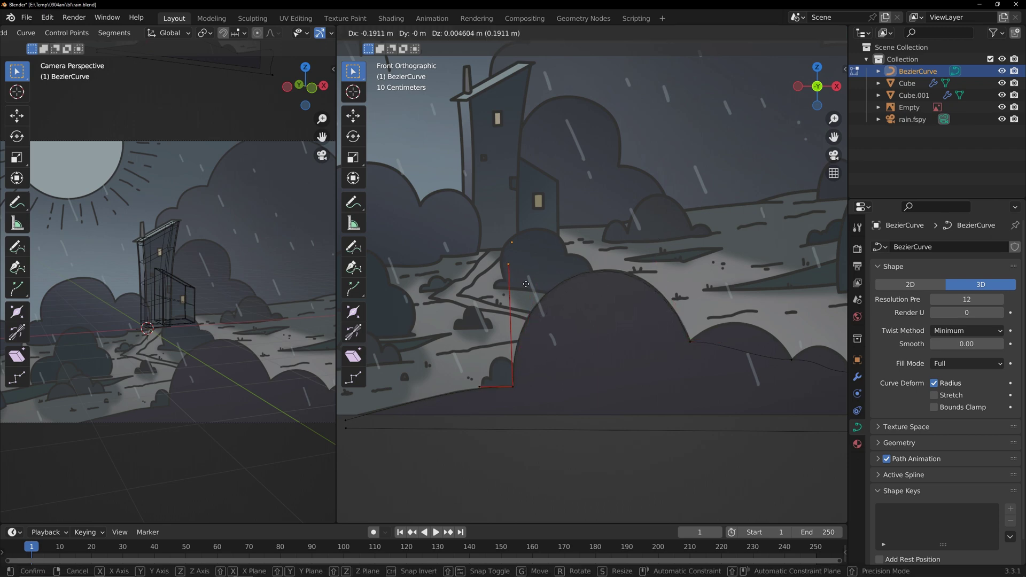
left_click(522, 276)
left_click_drag(676, 325, 703, 357)
Convert the traced foreground bush curve to a mesh.
left_click(185, 34)
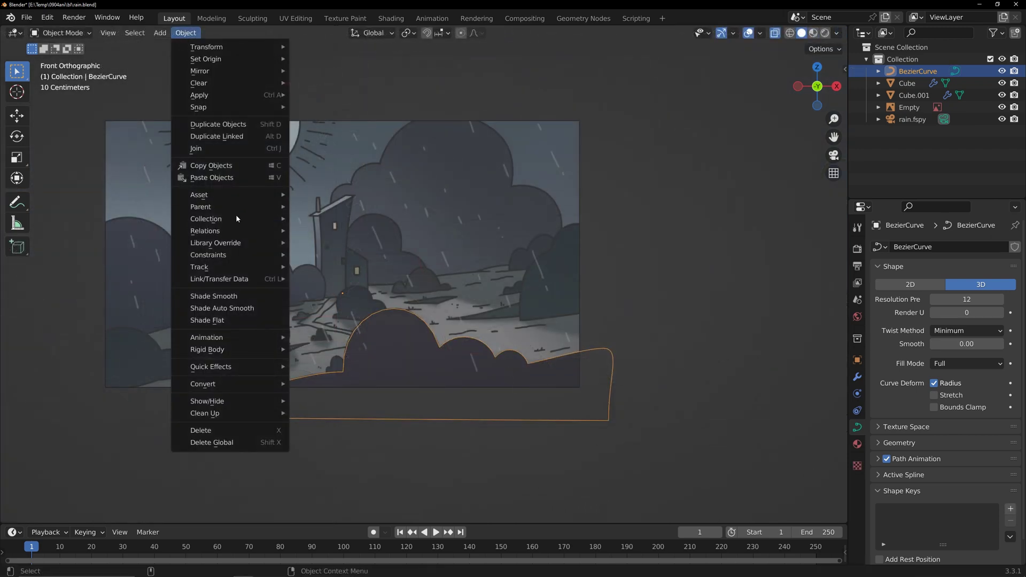
mouse_move(238, 219)
mouse_move(254, 385)
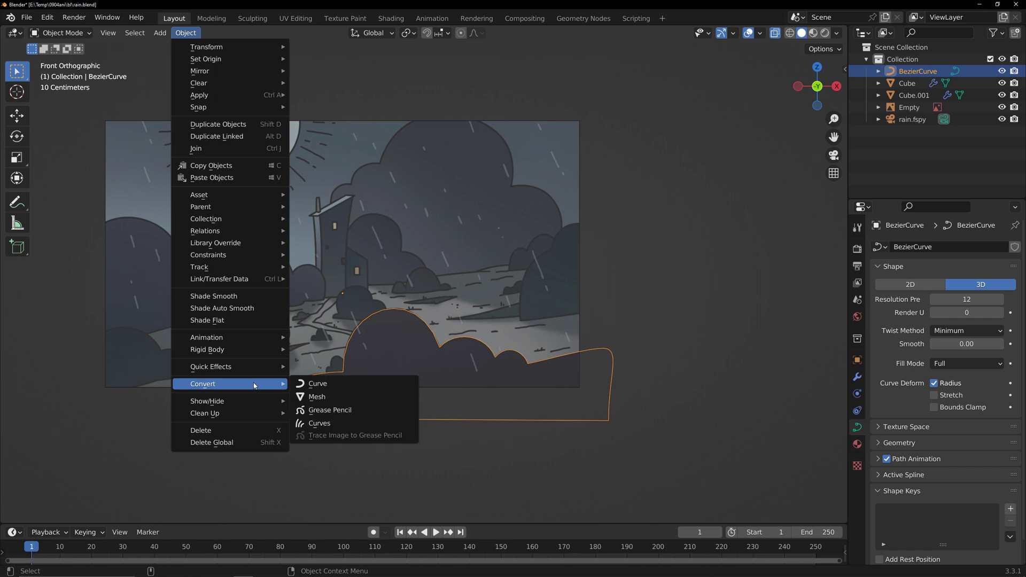
left_click(317, 397)
Select all edges of the foreground bush outline and fill them with faces to make a solid flat shape.
key("Tab")
scroll(260, 417, "up", 3)
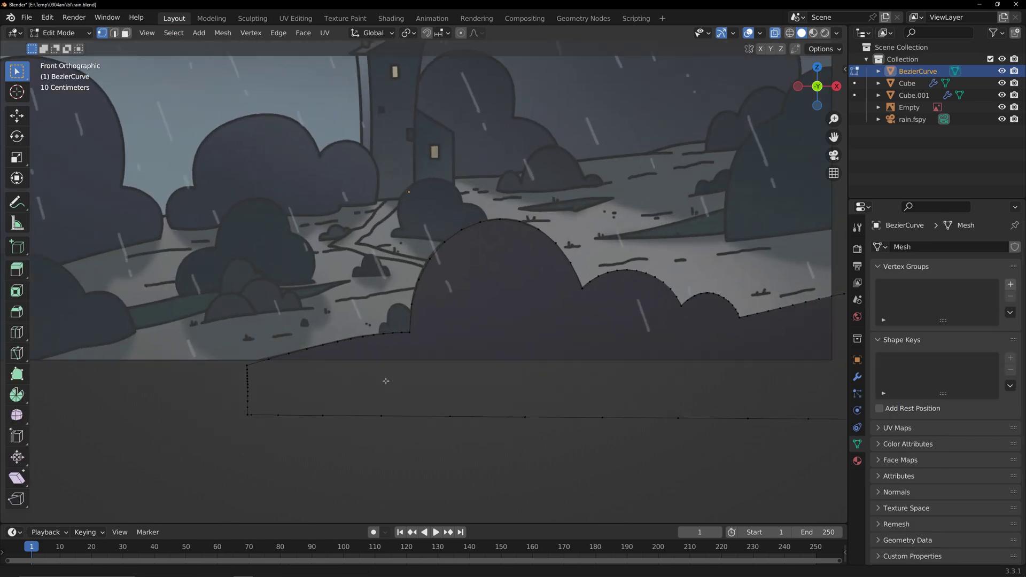
middle_click_drag(317, 384, 181, 403, "shift")
middle_click_drag(312, 405, 385, 416, "shift")
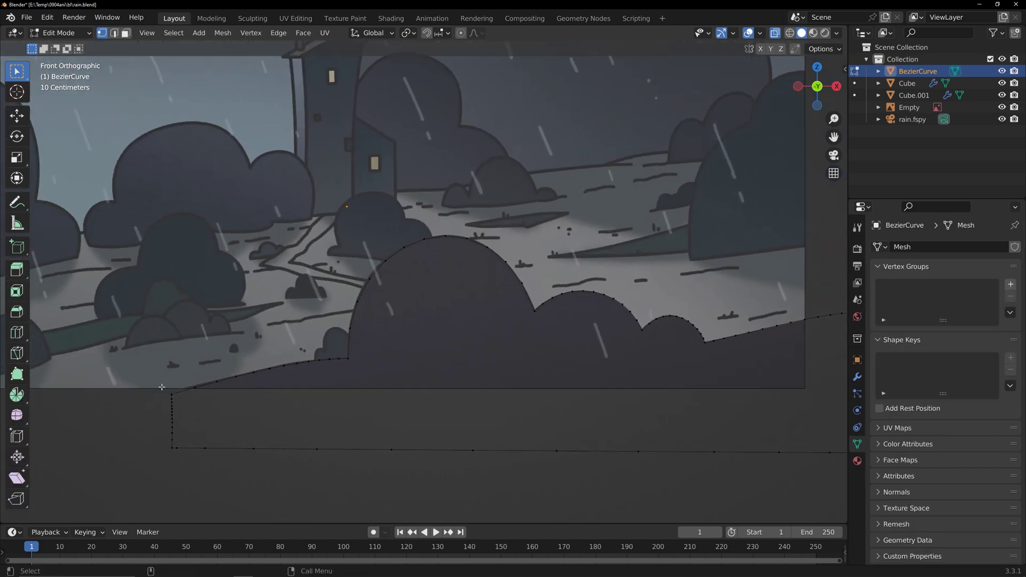
key("a")
key("2")
scroll(438, 359, "down", 3)
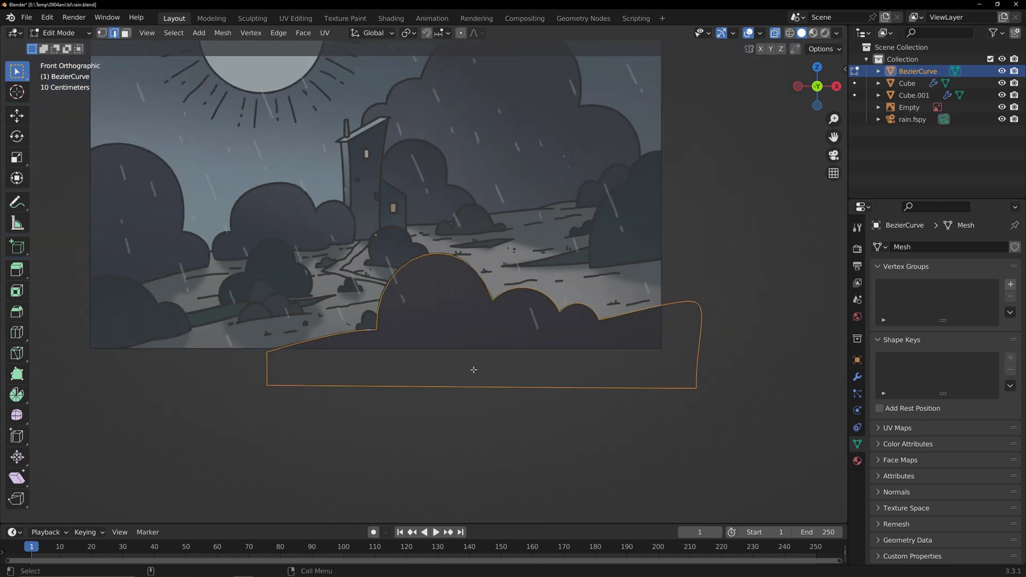
key("ctrl+f")
left_click(474, 372)
key("Tab")
scroll(668, 341, "down", 2)
middle_click_drag(669, 342, 635, 369, "shift")
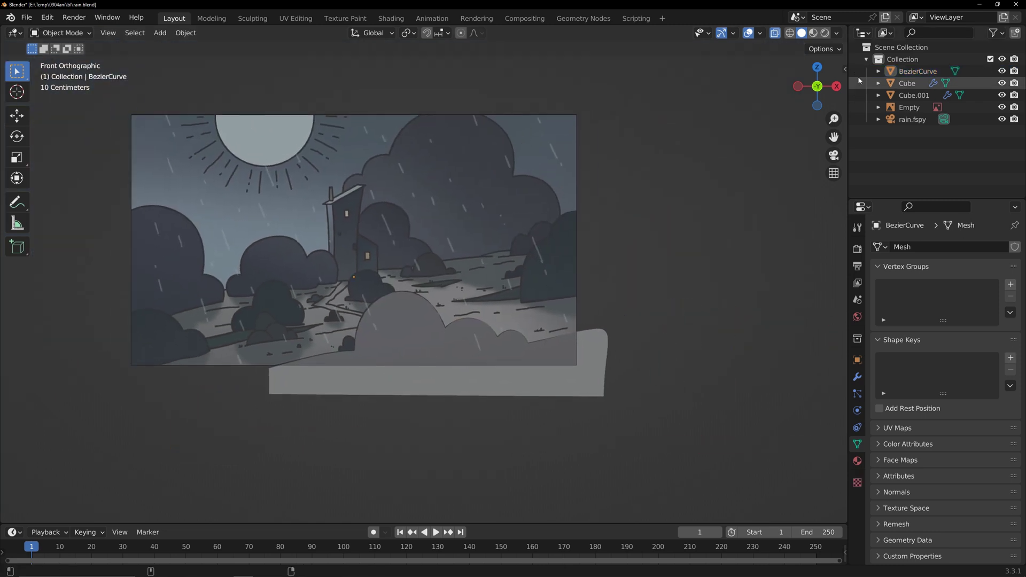
Display the Quad Remesher settings for the filled bush shape and turn on the wireframe overlay for the scene's geometry.
left_click(846, 68)
left_click(841, 190)
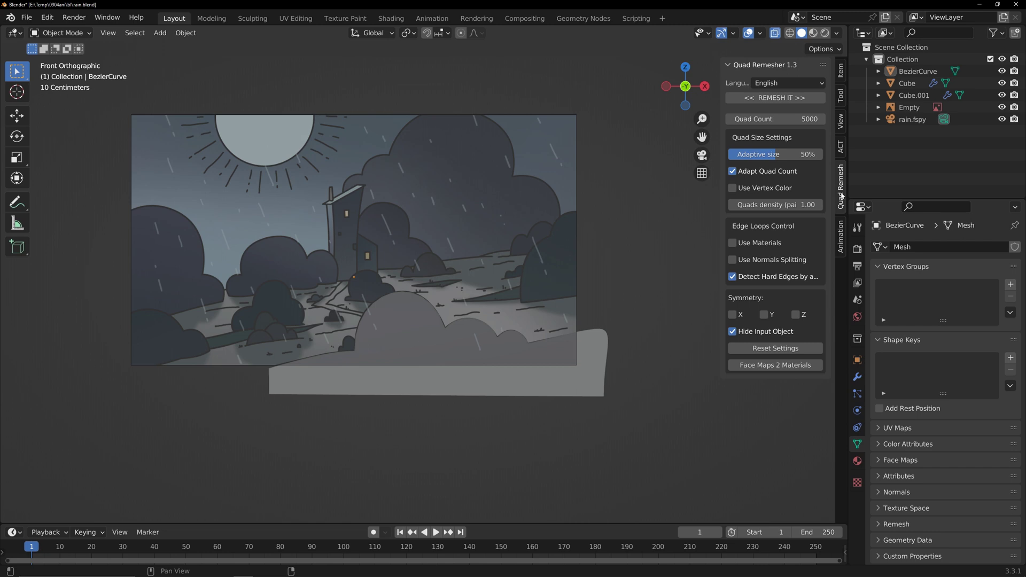
left_click(596, 364)
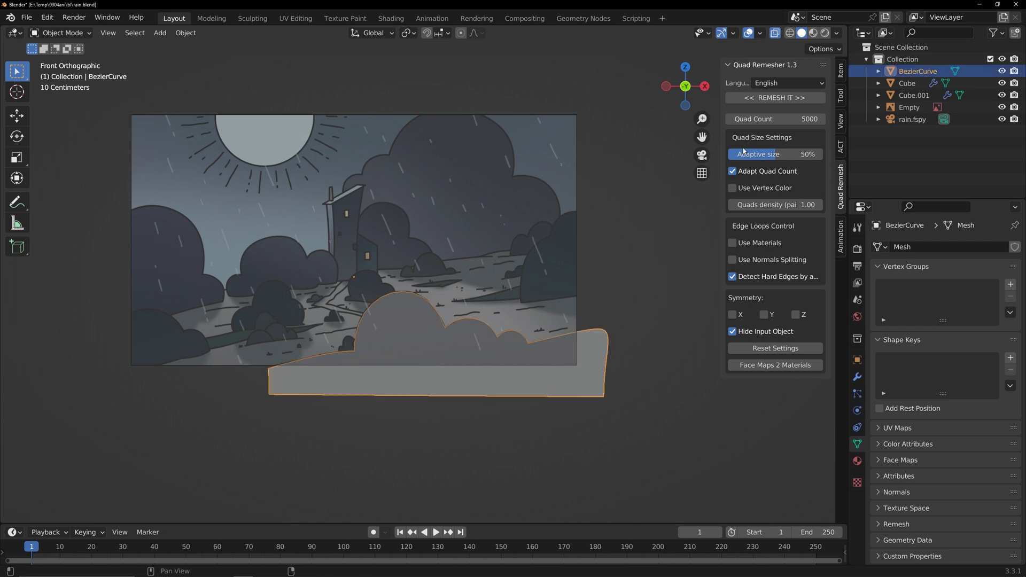
key("Tab")
key("Tab")
left_click(760, 34)
left_click(760, 35)
left_click(761, 34)
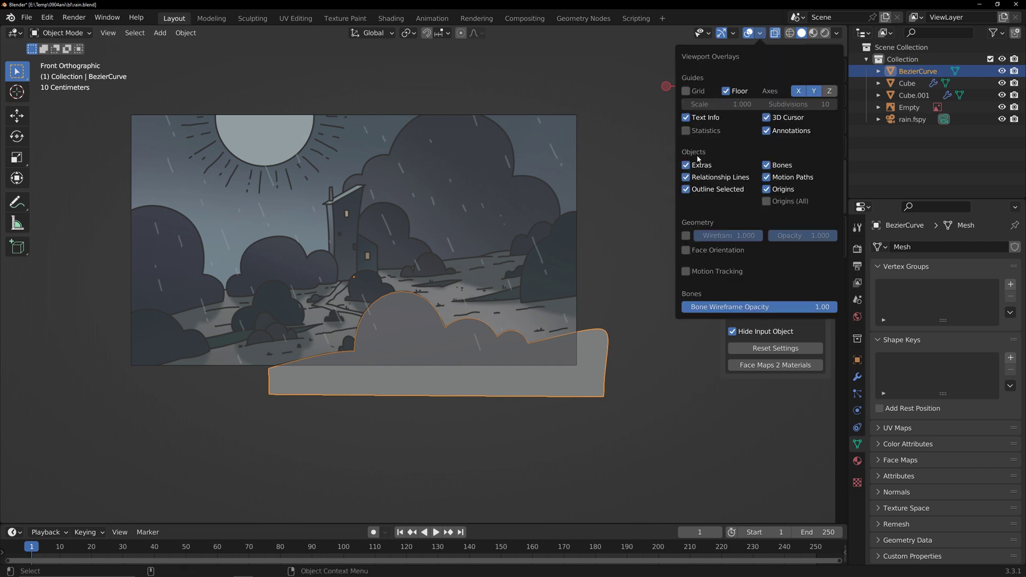
left_click(686, 235)
scroll(575, 359, "up", 1)
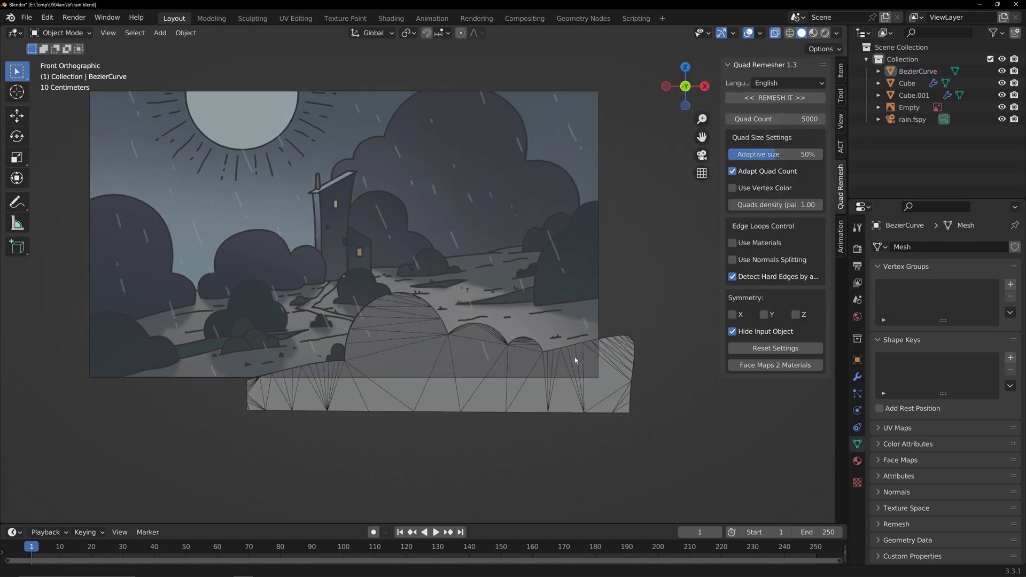
Try remeshing the foreground bush shape with Quad Remesher at a quad count of 600.
left_click(626, 357)
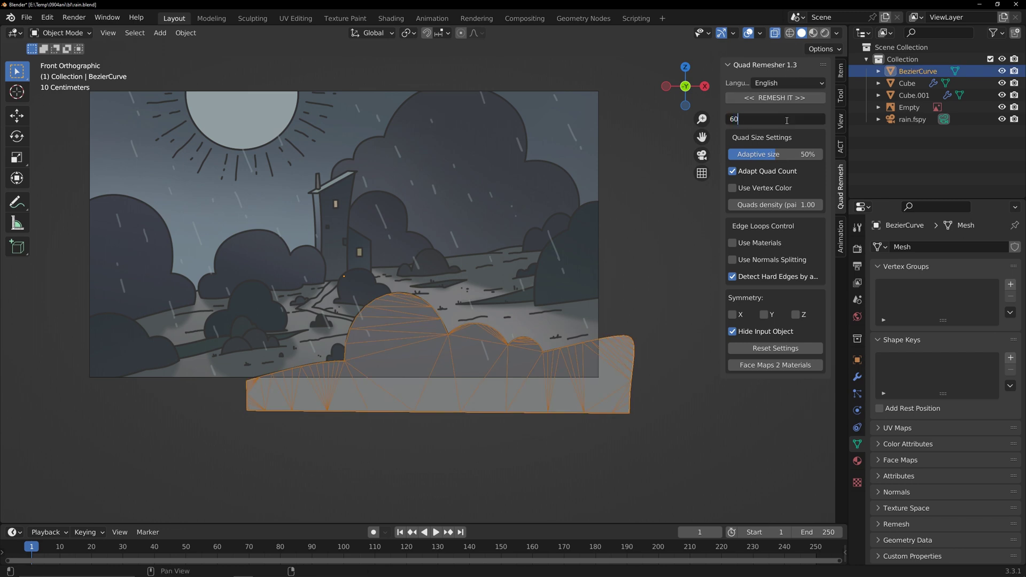
type("0")
key("Return")
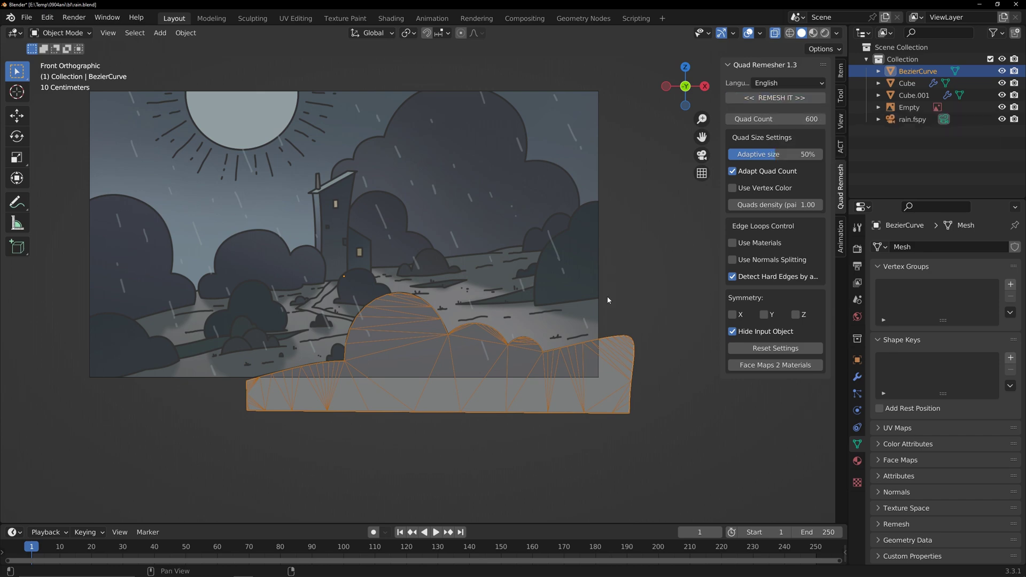
left_click(651, 306)
scroll(488, 355, "up", 3)
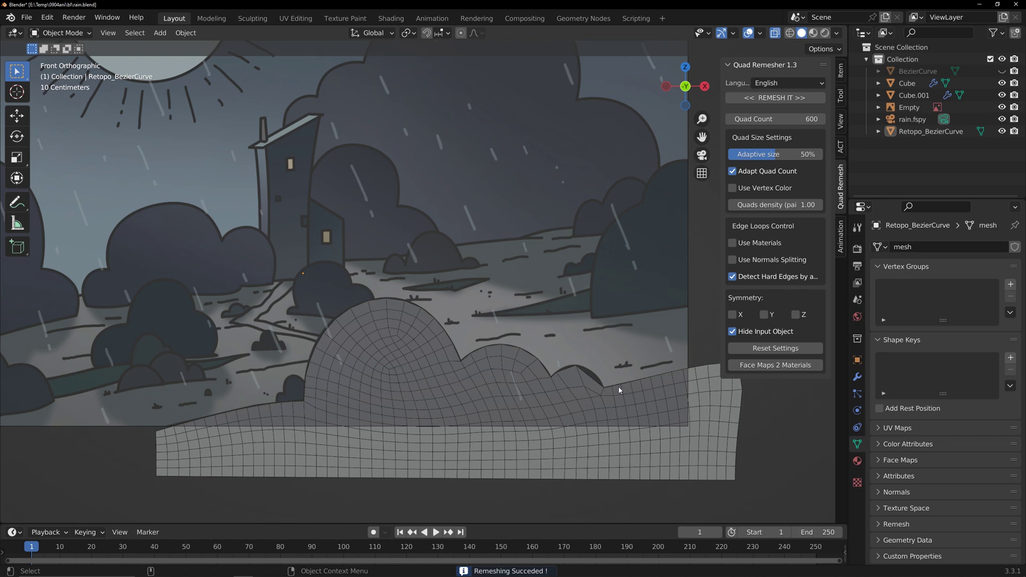
key("ctrl+z")
key("ctrl+z")
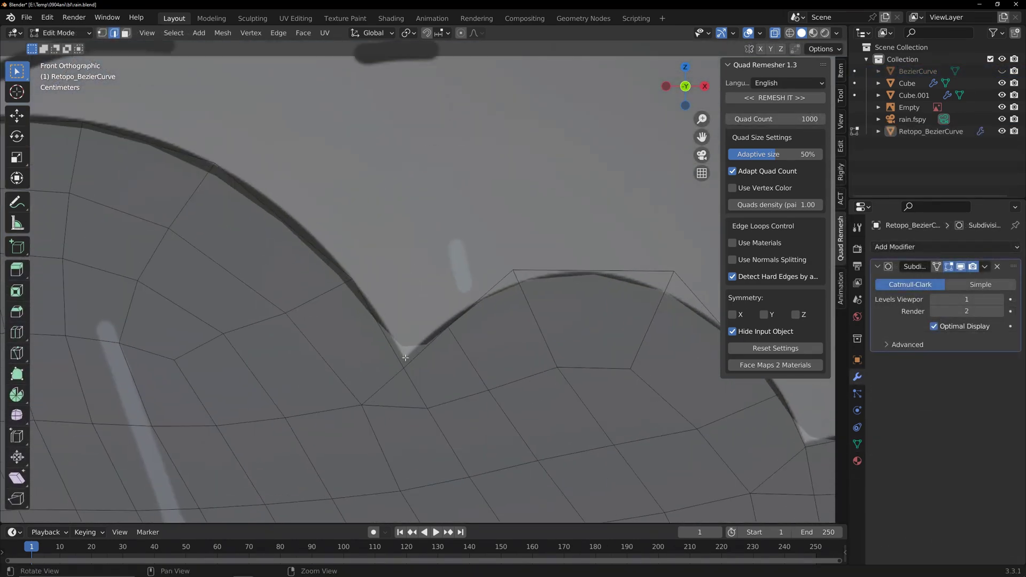
key("Return")
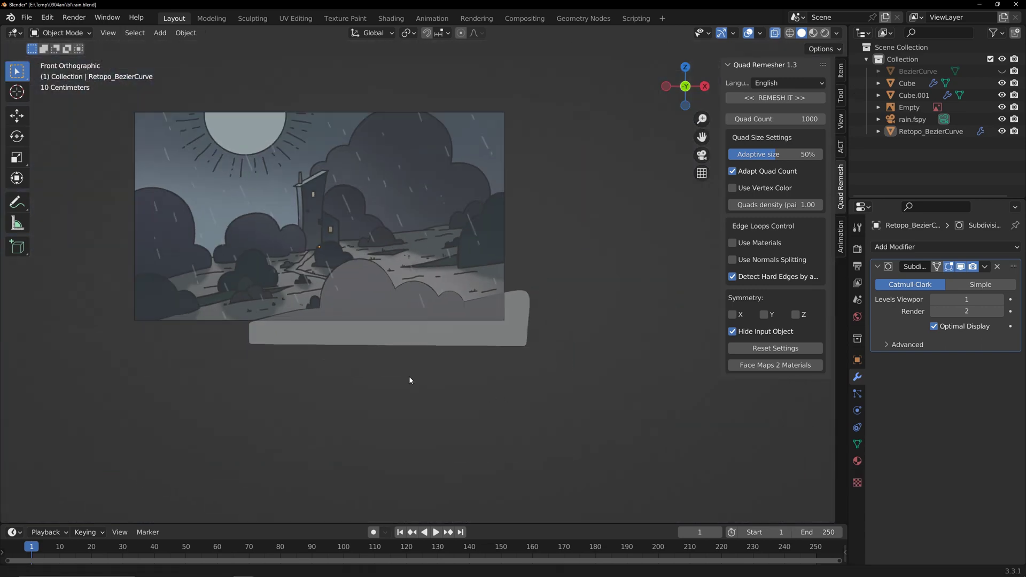
middle_click_drag(384, 352, 534, 347)
left_click(342, 251)
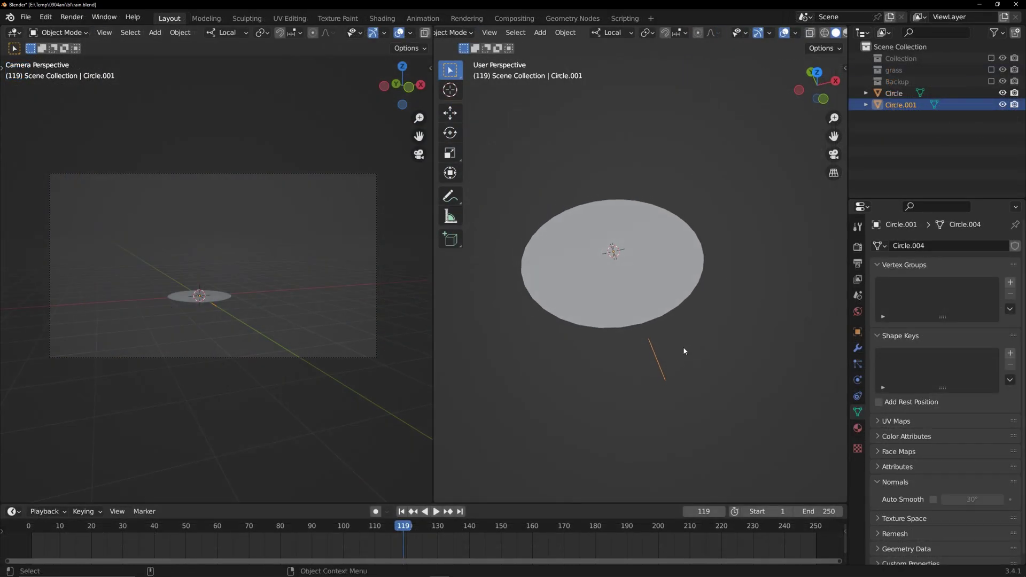
Duplicate the single sun ray line and rotate the copy 9° about the Z axis around the disc.
key("shift+d")
type("rz9")
key("Return")
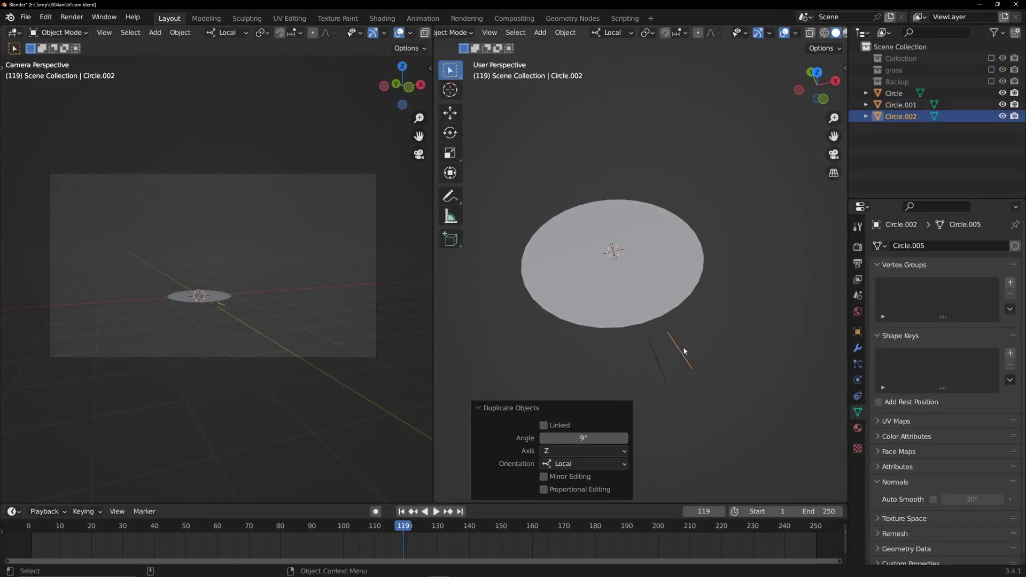
Repeat the rotated duplication until rays surround the whole disc, and delete the surplus overlapping copy.
key("shift+r")
key("shift+r")
key("shift+r")
key("shift+r")
key("shift+r")
key("shift+r")
key("shift+r")
key("shift+r")
key("shift+r")
key("shift+r")
key("shift+r")
key("shift+r")
key("shift+r")
key("shift+r")
key("shift+r")
key("shift+r")
key("shift+r")
key("shift+r")
key("shift+r")
key("shift+r")
key("shift+r")
key("shift+r")
key("shift+r")
key("shift+r")
middle_click_drag(684, 351, 695, 345)
key("x")
left_click(717, 376)
left_click(685, 345)
key("g")
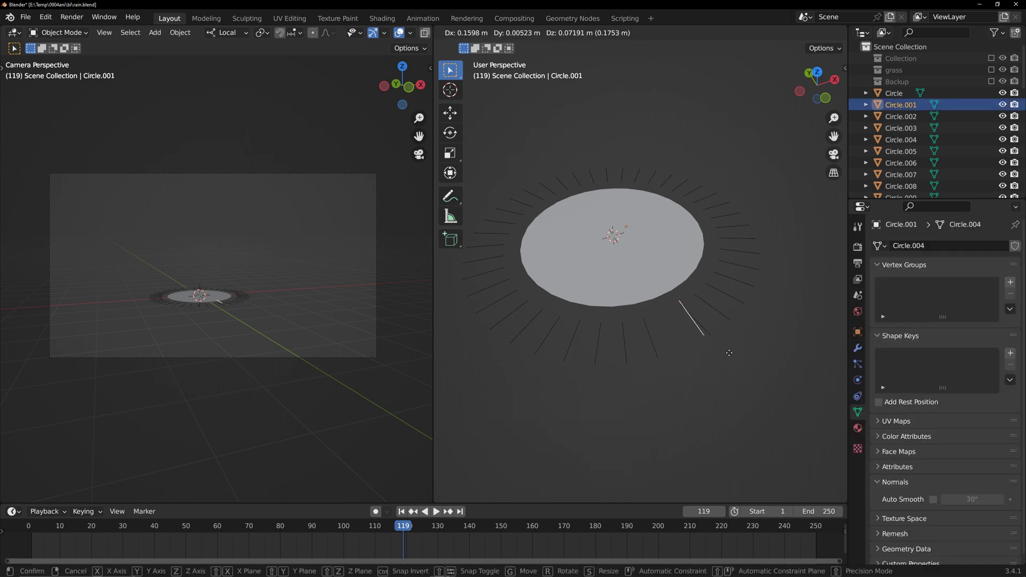
right_click(728, 353)
Select all ray objects from Circle.001 to Circle.040, without the disc, and join them into one object.
scroll(729, 353, "down", 1)
left_click(893, 94)
left_click(898, 106)
scroll(899, 136, "down", 15)
left_click(902, 186, "shift")
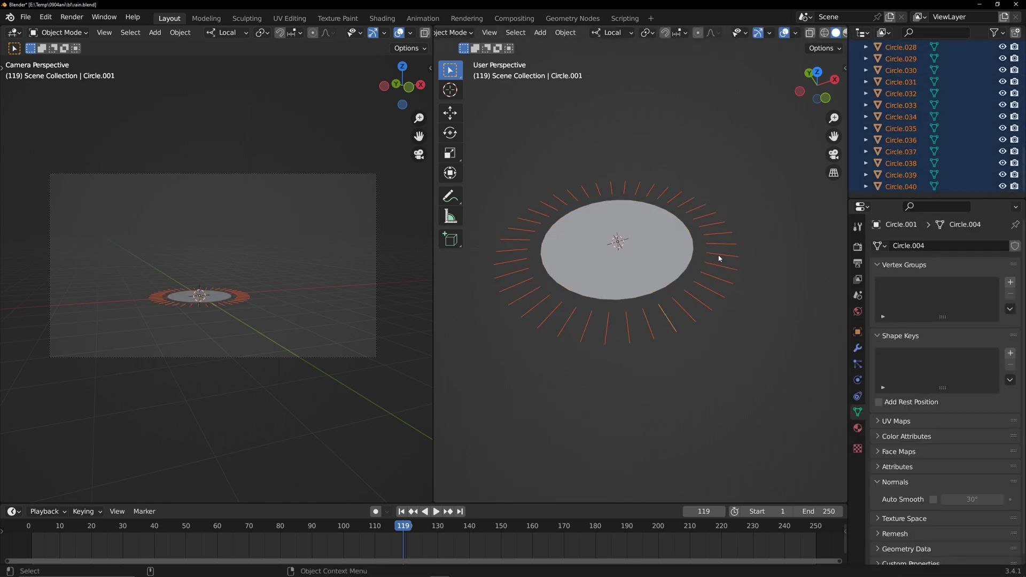
key("ctrl+j")
Select the joined rays together with the disc and parent the rays to the disc as Object.
key("a")
key("a")
middle_click_drag(674, 287, 694, 295)
scroll(673, 292, "up", 1)
left_click(701, 302)
left_click(681, 248, "shift")
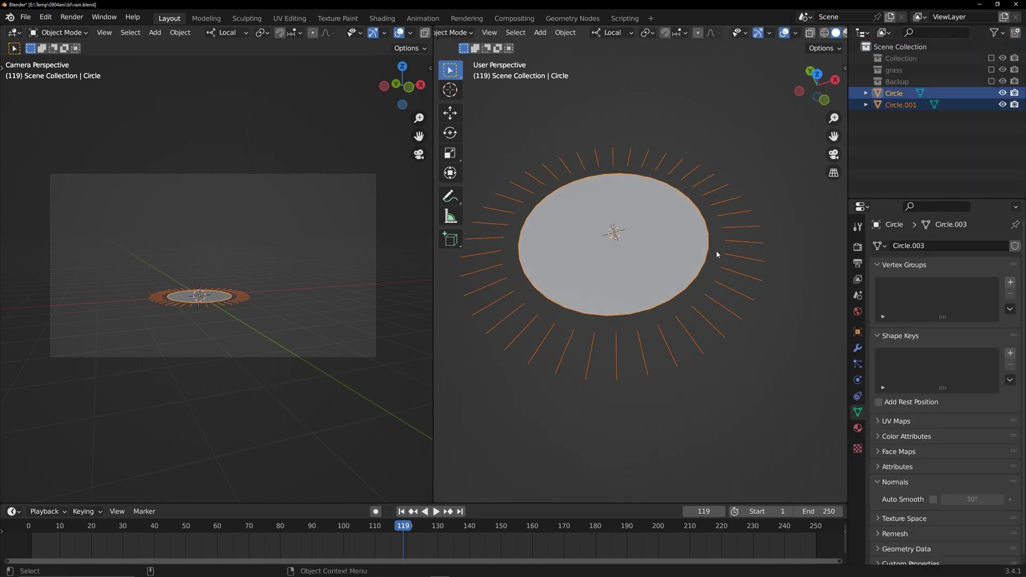
left_click(716, 250)
left_click(743, 262, "shift")
key("ctrl+p")
left_click(662, 254)
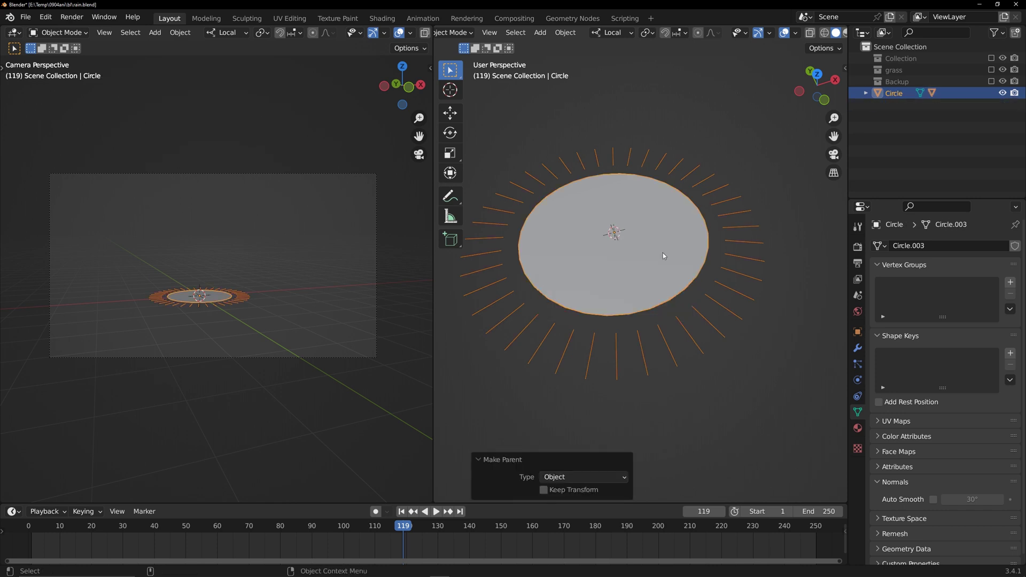
Bring the Collection and grass collections back into the scene.
middle_click_drag(662, 252, 564, 311)
left_click_drag(991, 70, 991, 58)
scroll(716, 342, "down", 9)
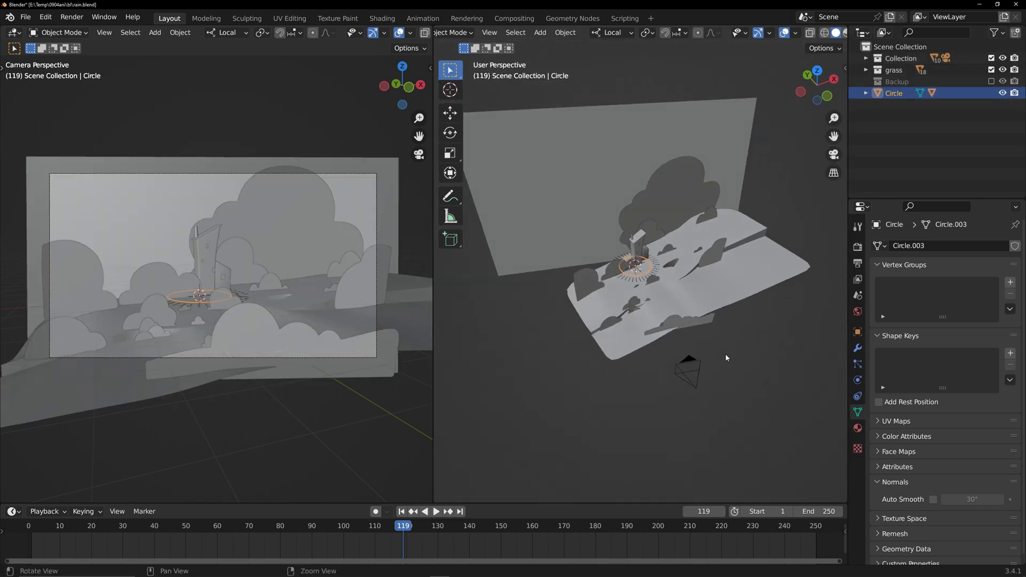
left_click_drag(743, 355, 762, 357, "alt")
Add a Damped Track constraint to the sun disc and pick the rain.fspy camera as its target.
left_click(856, 348)
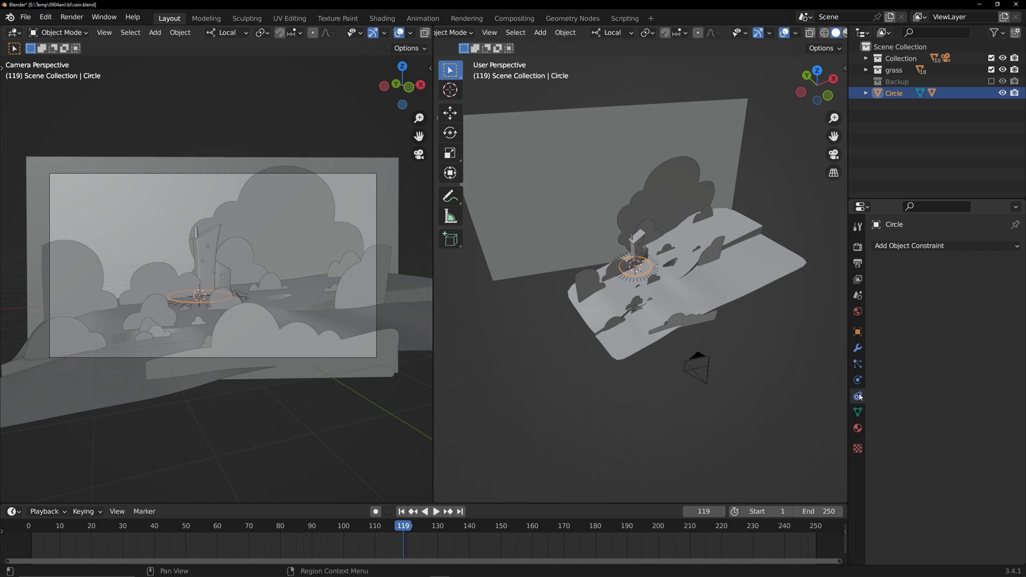
left_click(932, 246)
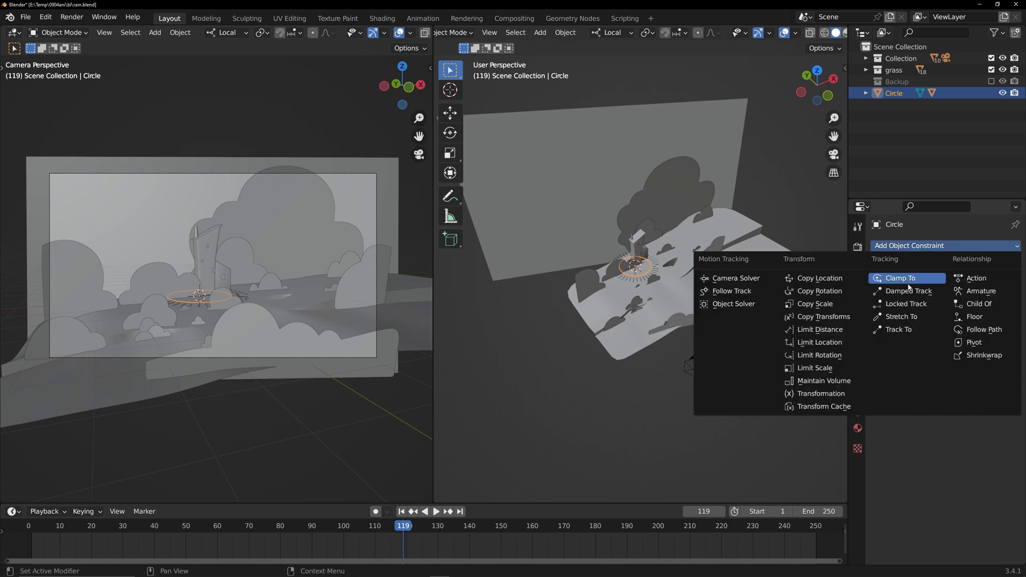
left_click(908, 290)
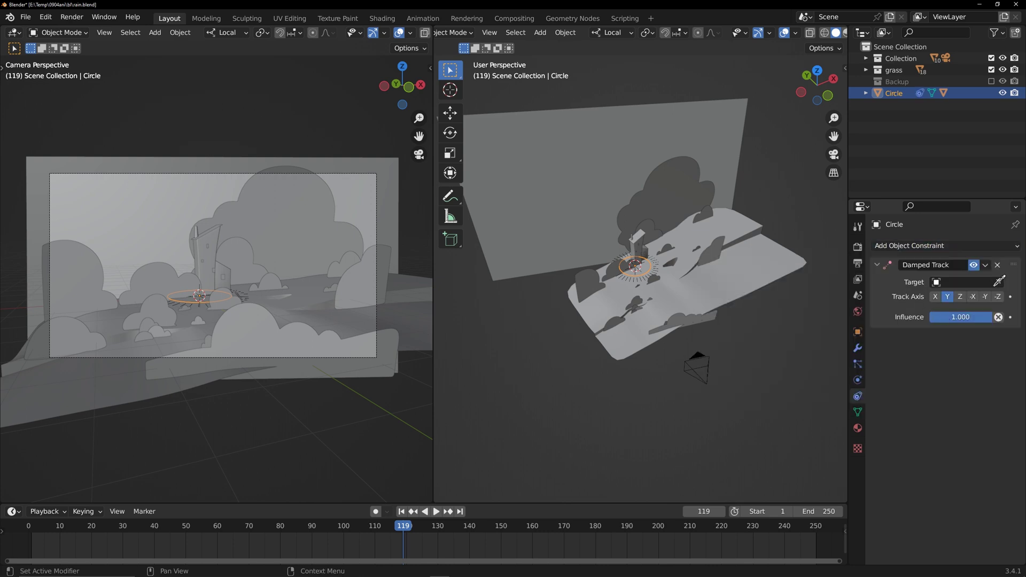
left_click(699, 353)
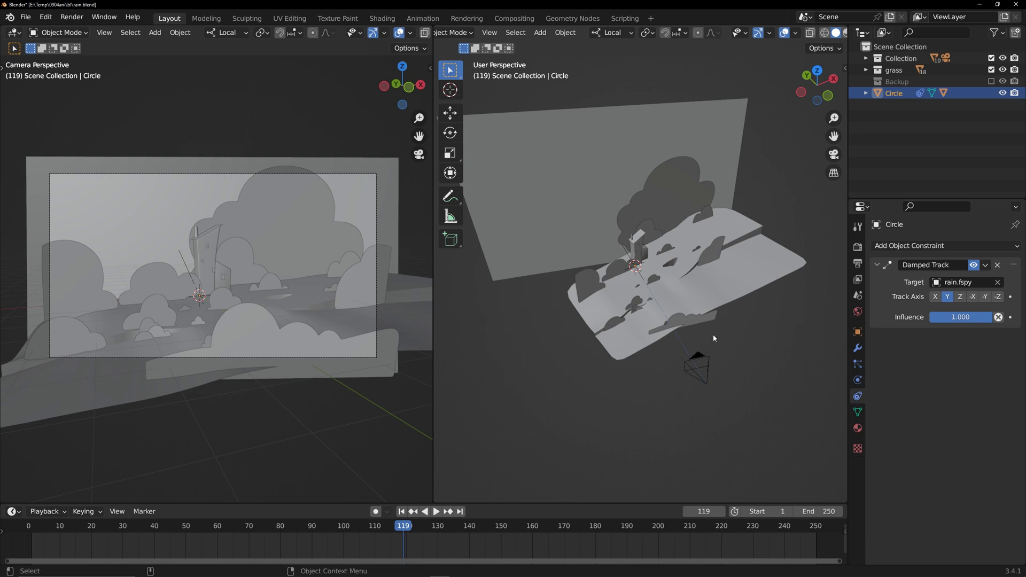
middle_click_drag(713, 335, 764, 307)
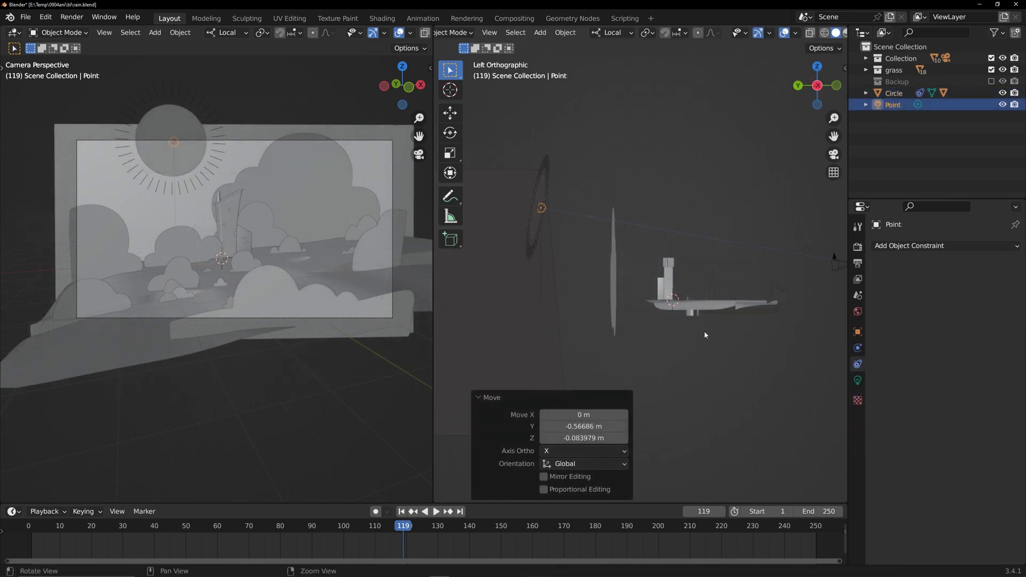
middle_click_drag(705, 335, 662, 325)
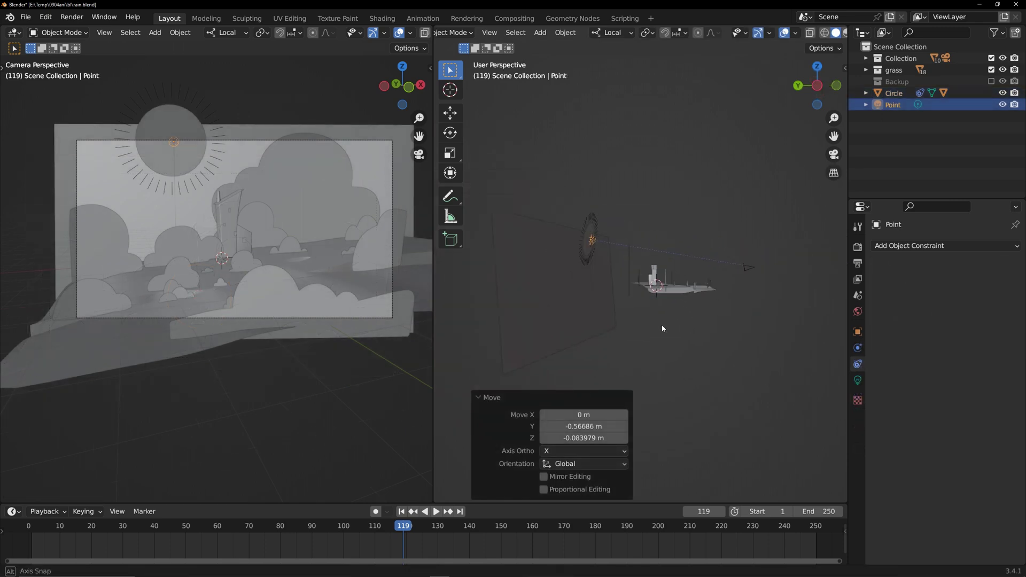
scroll(398, 32, "down", 3)
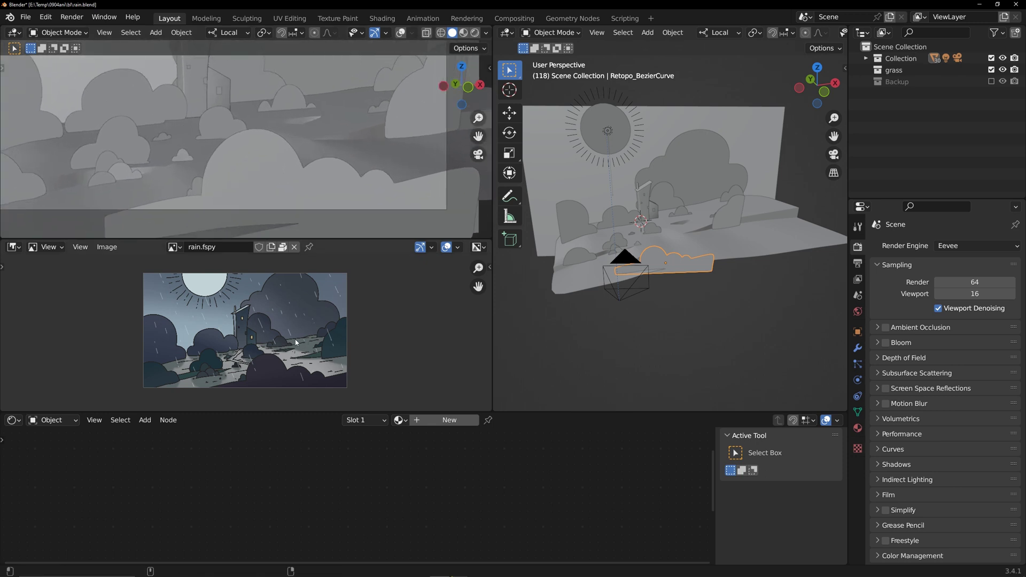
Switch the camera view to rendered shading and set the world background strength to 0.
scroll(297, 342, "up", 5)
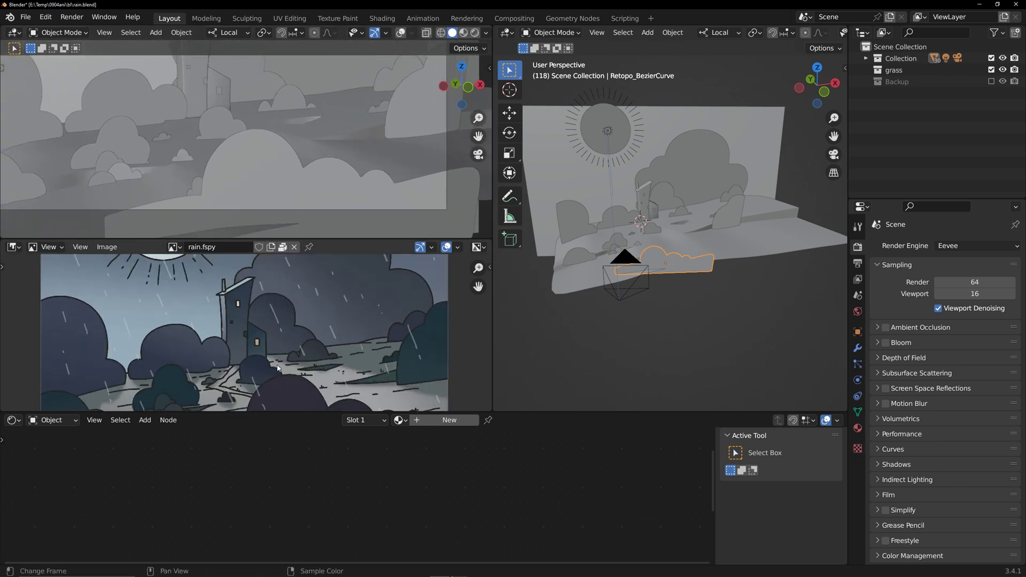
left_click(475, 33)
left_click(634, 360)
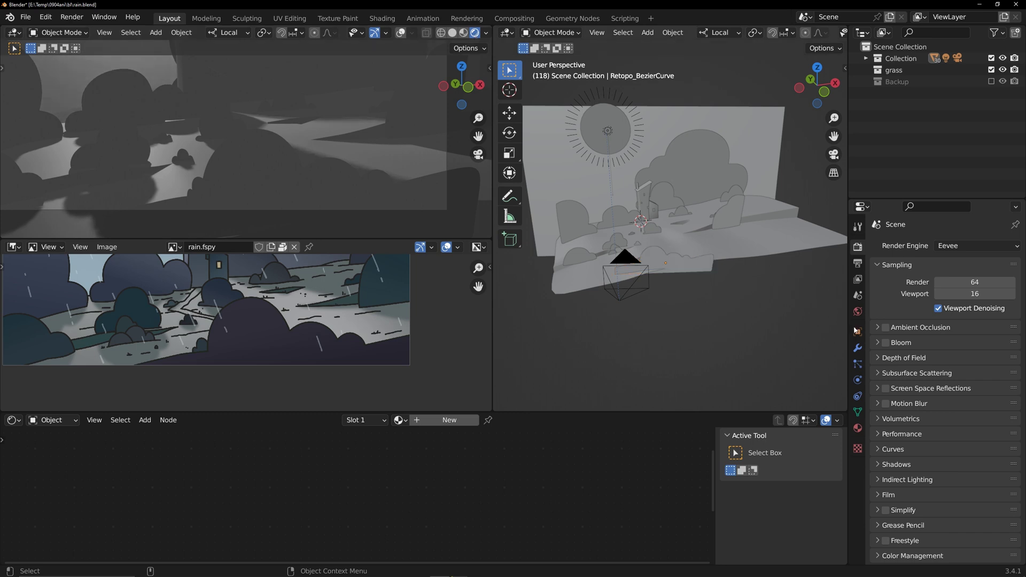
left_click(858, 312)
left_click_drag(960, 338, 892, 338)
Create a new material for the foreground bush.
left_click(660, 267)
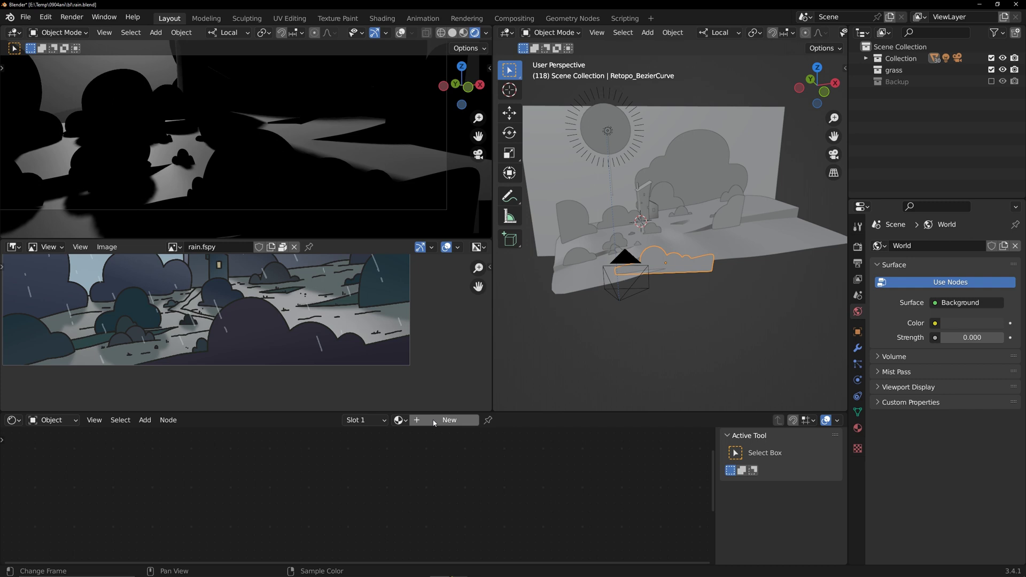
left_click(449, 420)
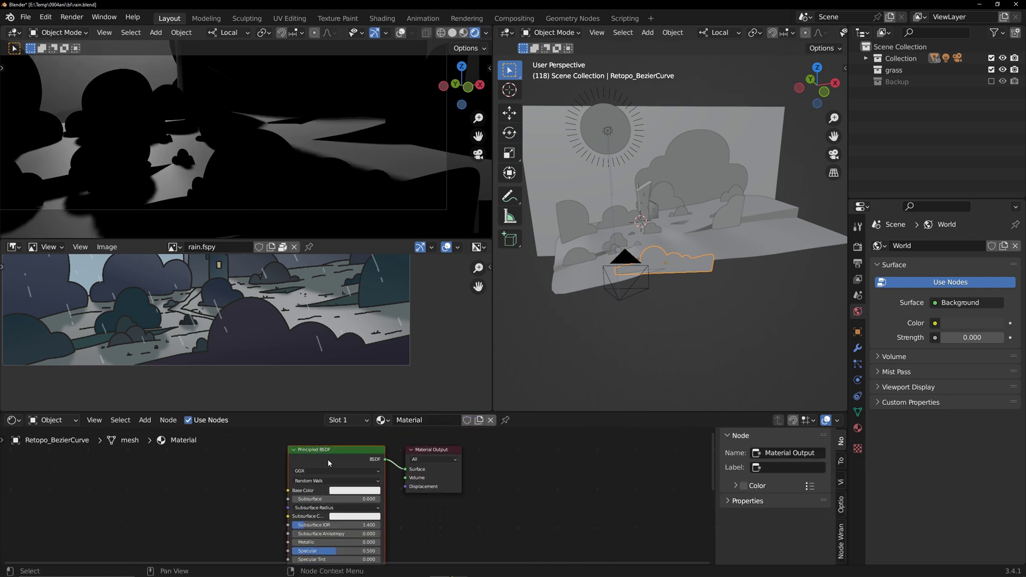
Replace the bush material's Principled BSDF with a ColorRamp node whose colour feeds the Material Output surface.
key("x")
key("shift+a")
mouse_move(319, 466)
left_click(310, 444)
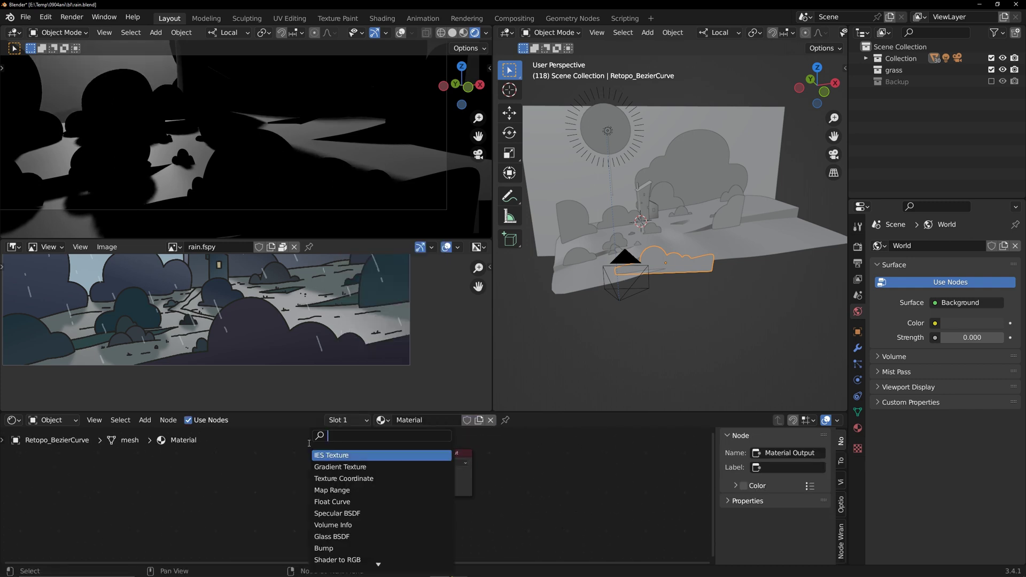
type("color")
left_click(328, 457)
left_click(302, 481)
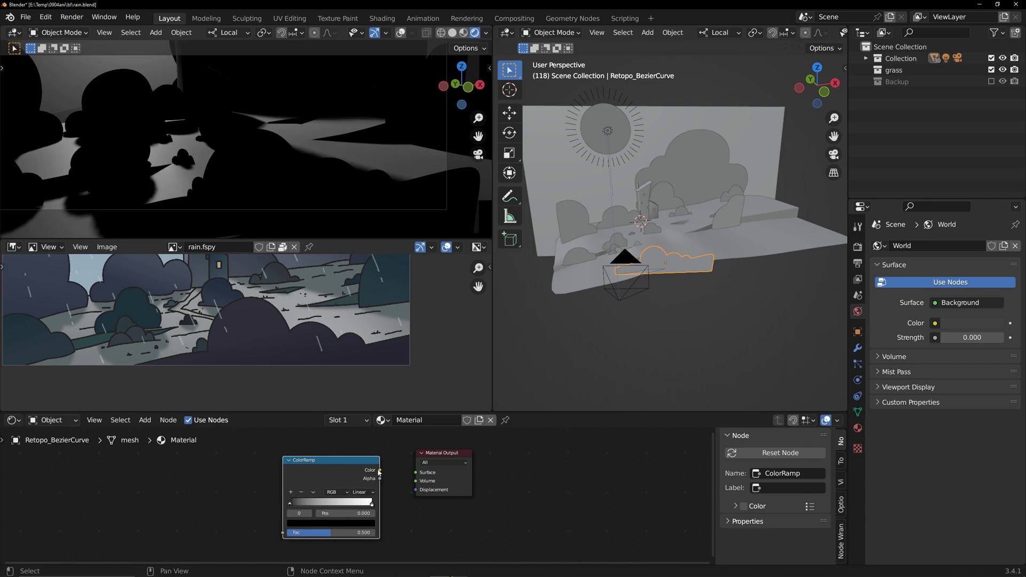
left_click_drag(378, 470, 416, 472)
left_click_drag(347, 463, 359, 468)
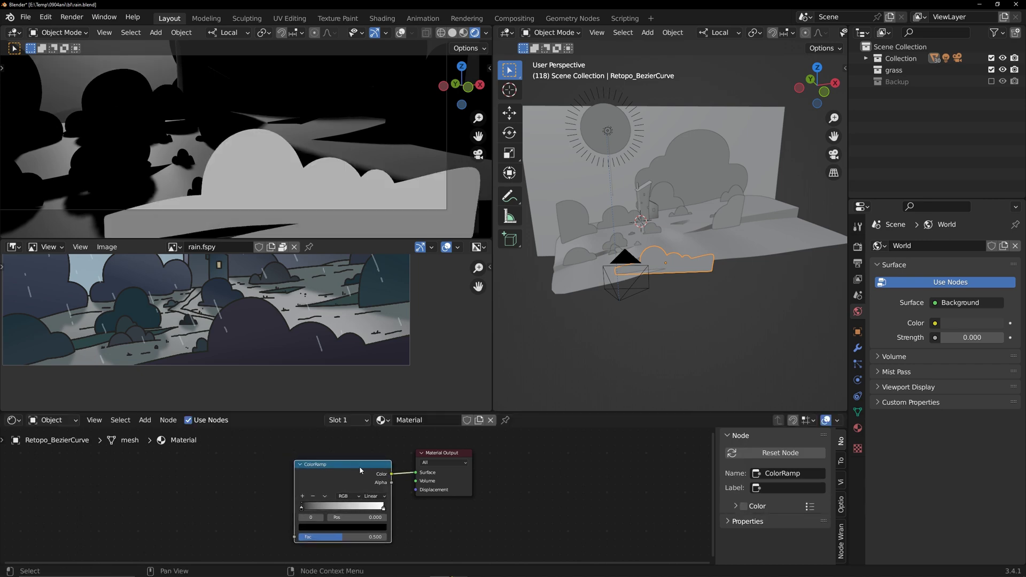
Add Texture Coordinate and Mapping nodes before the ColorRamp, without an image texture, and drive them with Object coordinates.
key("ctrl+t")
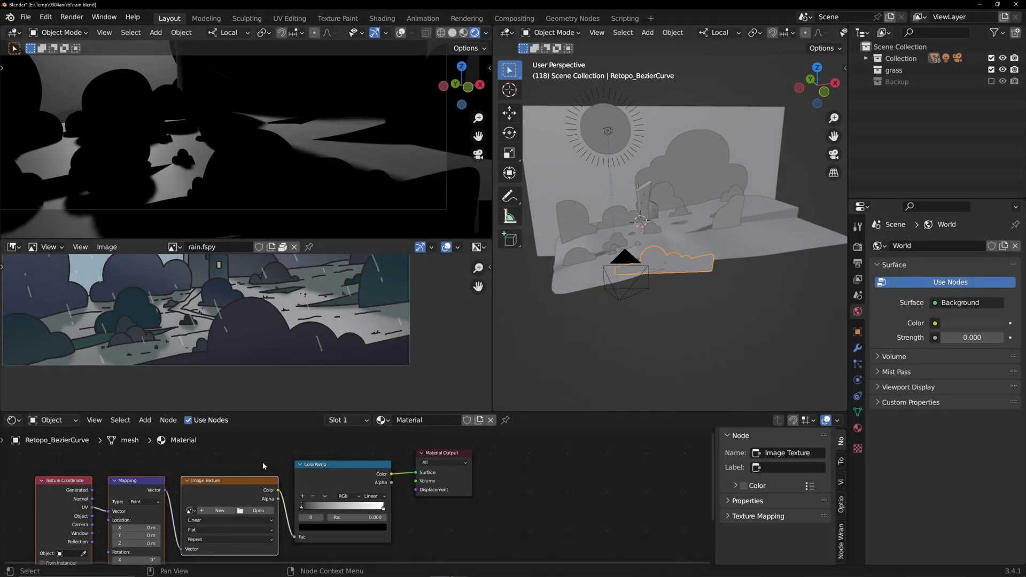
middle_click_drag(261, 462, 286, 458)
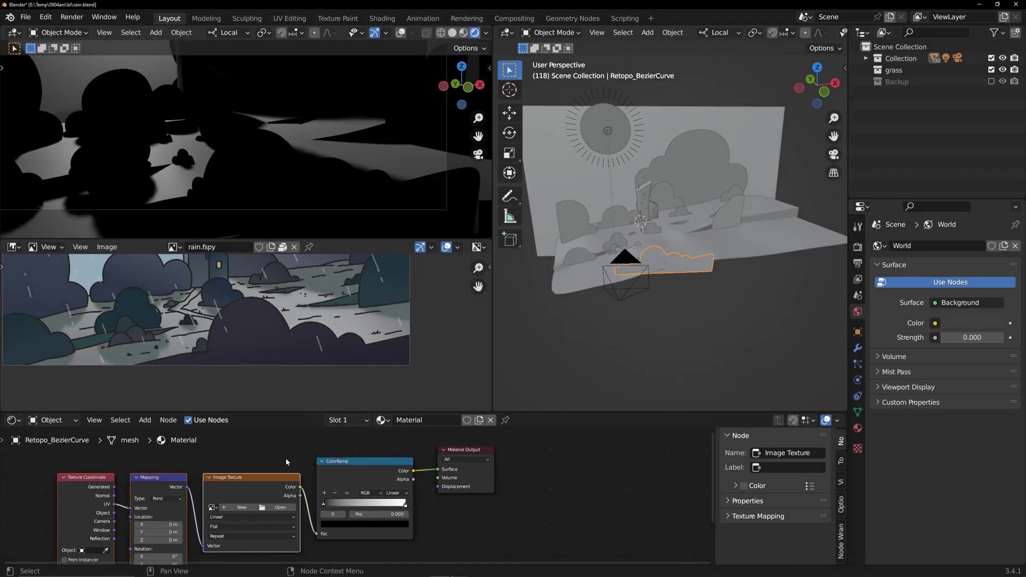
left_click(274, 499)
key("ctrl+x")
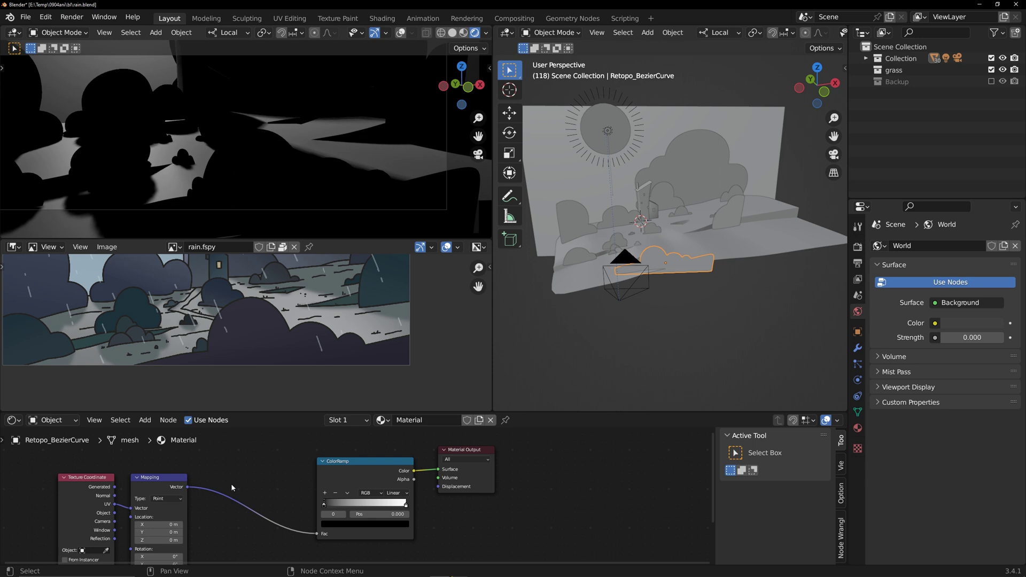
key("Home")
scroll(304, 499, "up", 3)
middle_click_drag(183, 497, 304, 507)
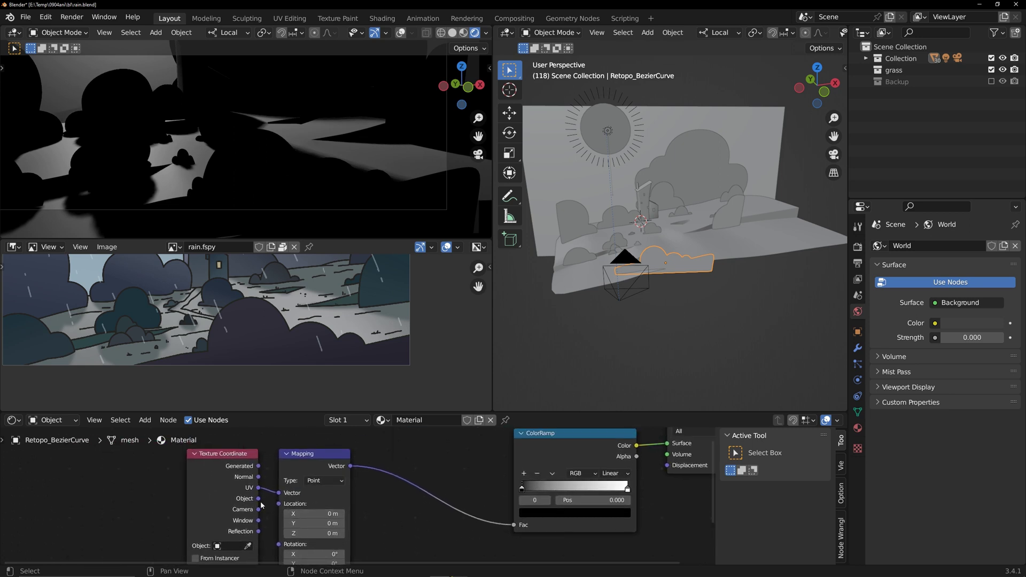
left_click_drag(259, 499, 279, 492)
Adjust the bush gradient's mapping to Y location -0.01 m, Y rotation 46°, X scale 1.170 and Z scale 0.100.
middle_click_drag(441, 508, 432, 465)
left_click_drag(304, 519, 332, 519)
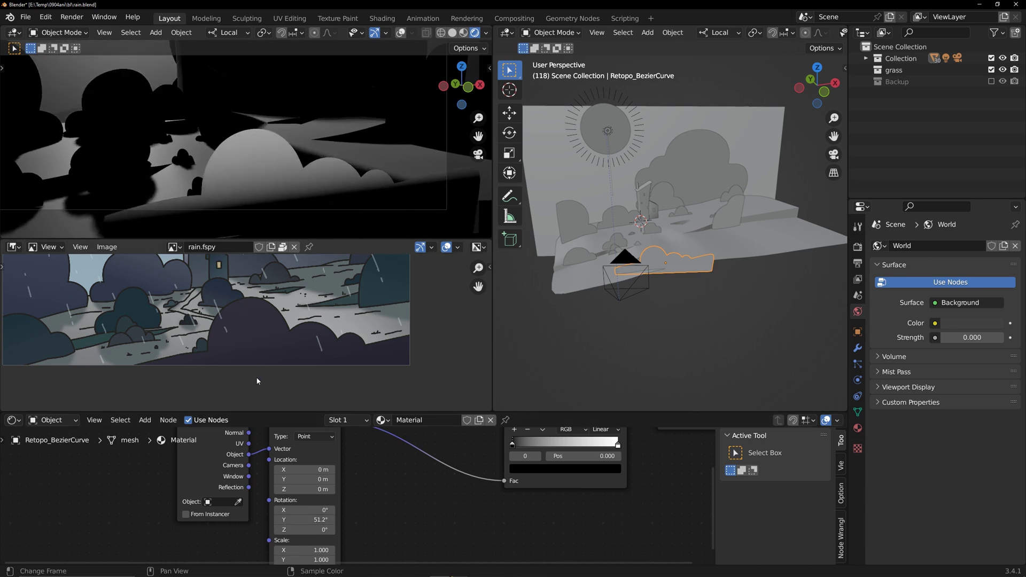
middle_click_drag(374, 499, 359, 476)
mouse_move(291, 454)
left_mouse_down()
mouse_move(308, 453)
mouse_move(283, 453)
left_mouse_up()
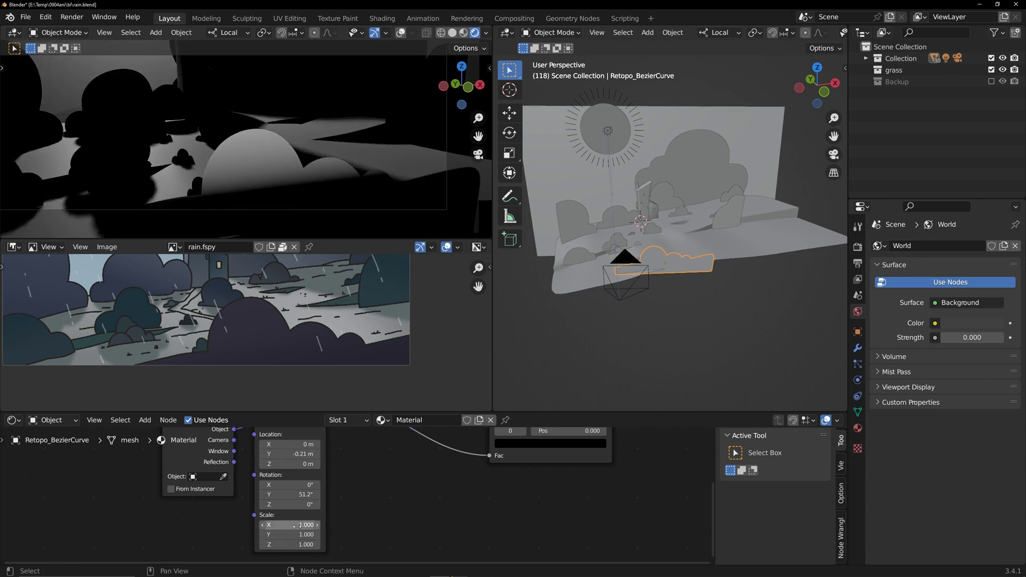
left_click_drag(294, 524, 267, 545)
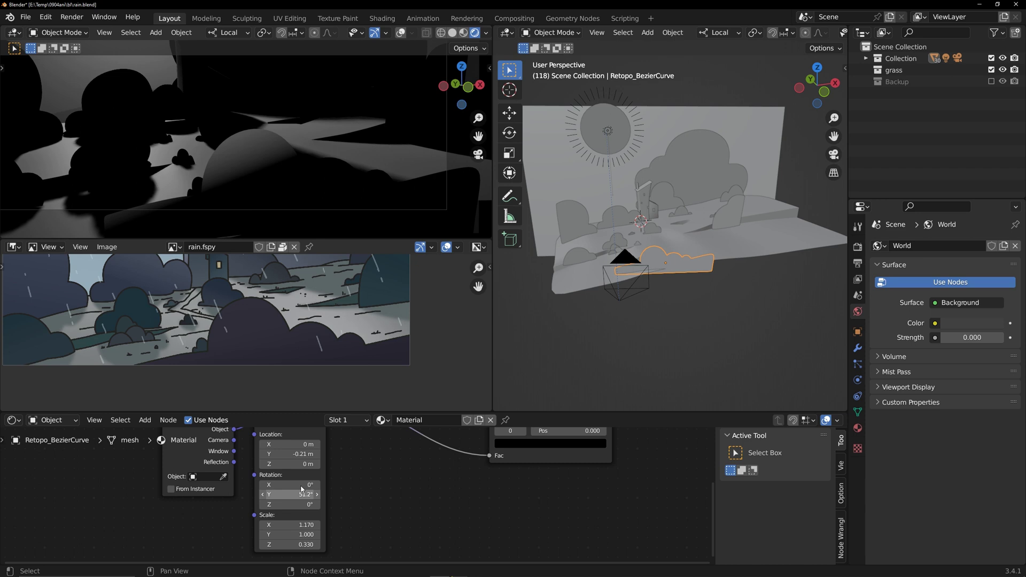
left_click_drag(291, 454, 295, 494)
left_click_drag(293, 544, 282, 544)
left_click_drag(294, 495, 289, 494)
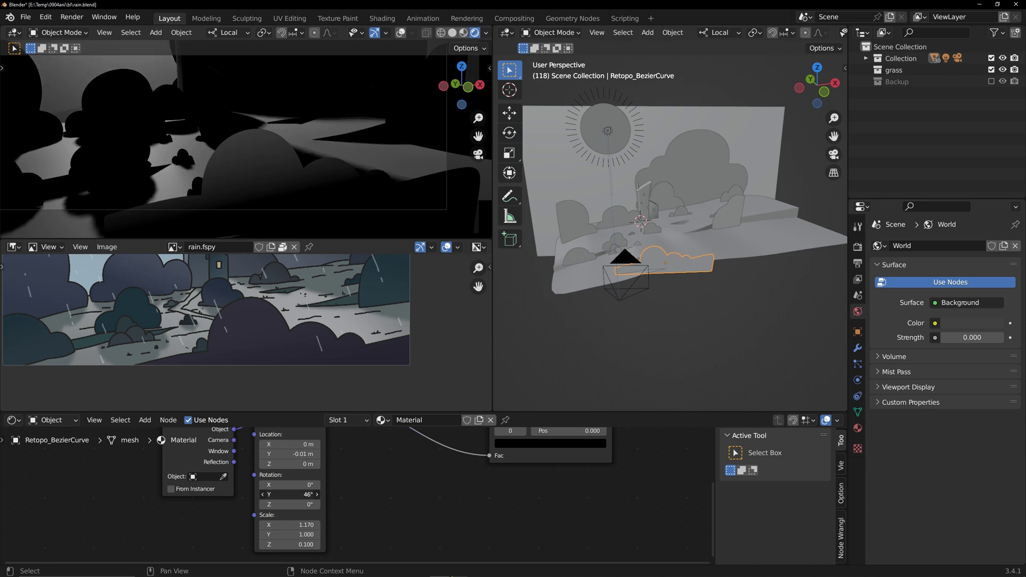
Colour both ColorRamp stops of the bush material with dark purple tones sampled from the foreground bushes in the reference image.
middle_click_drag(365, 489, 346, 527)
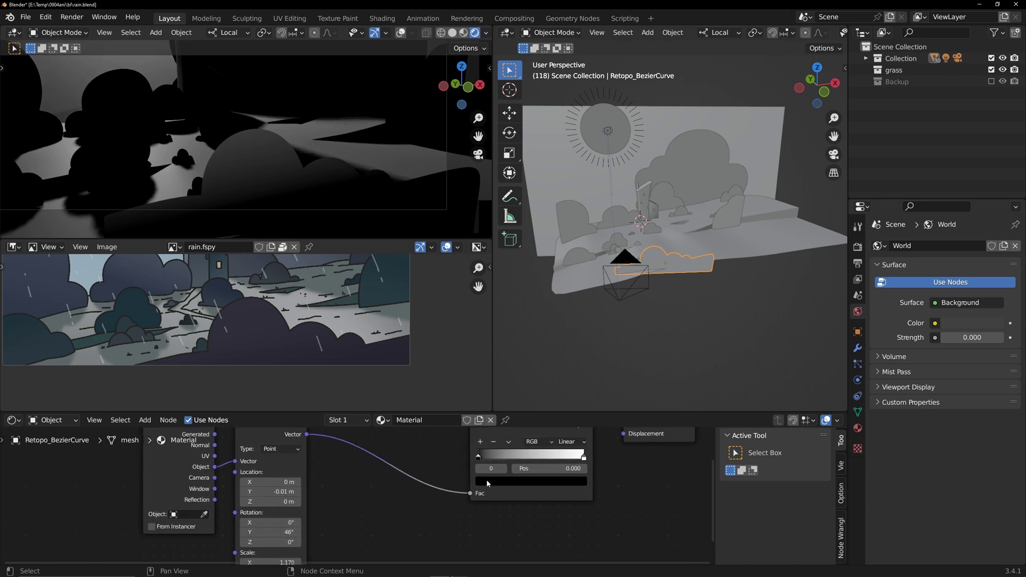
left_click(486, 484)
left_click(556, 435)
left_click(400, 364)
middle_click_drag(534, 465, 523, 481)
left_click(573, 476)
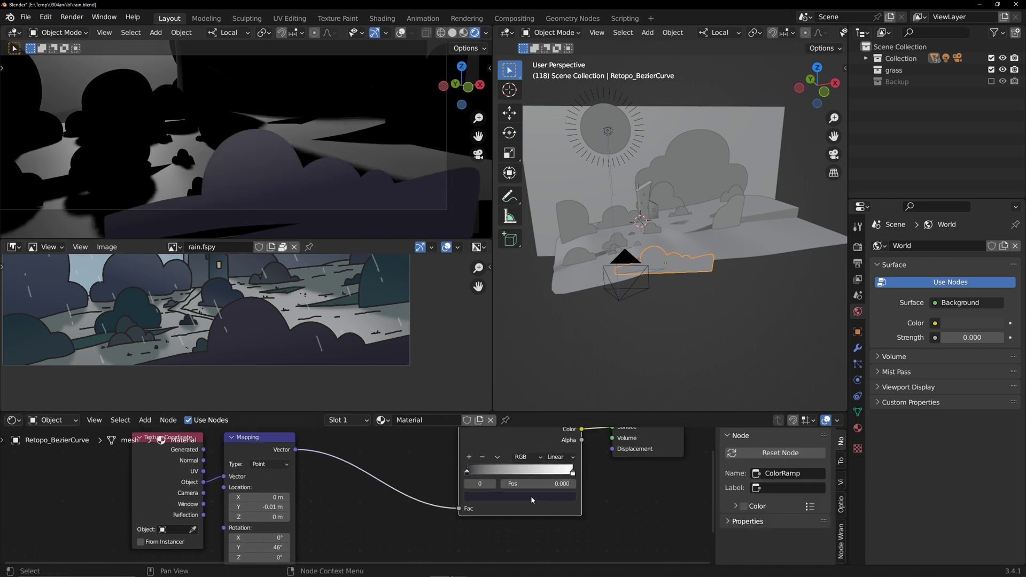
left_click(532, 498)
left_click(572, 472)
left_click(534, 496)
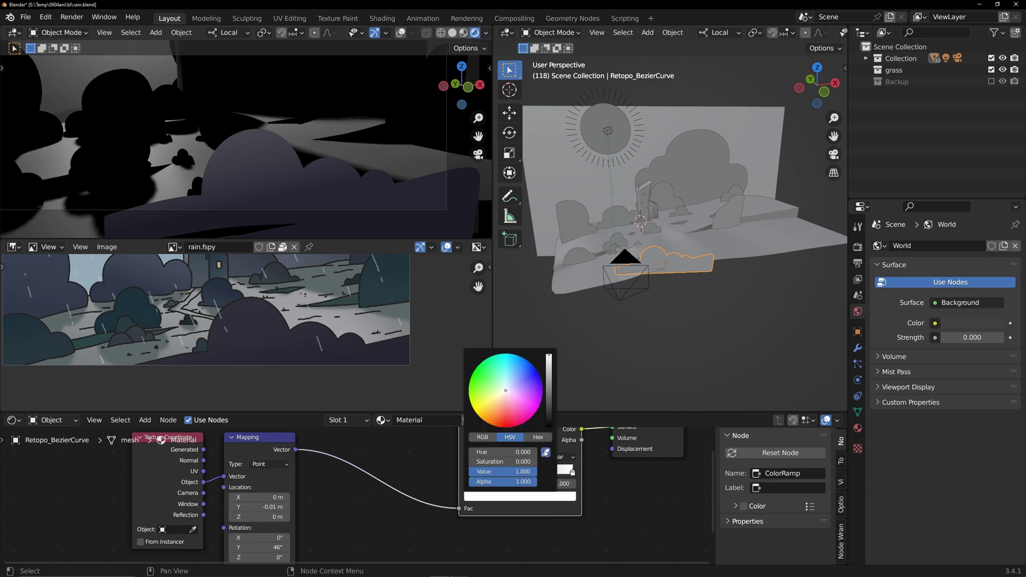
left_click(545, 452)
left_click(239, 303)
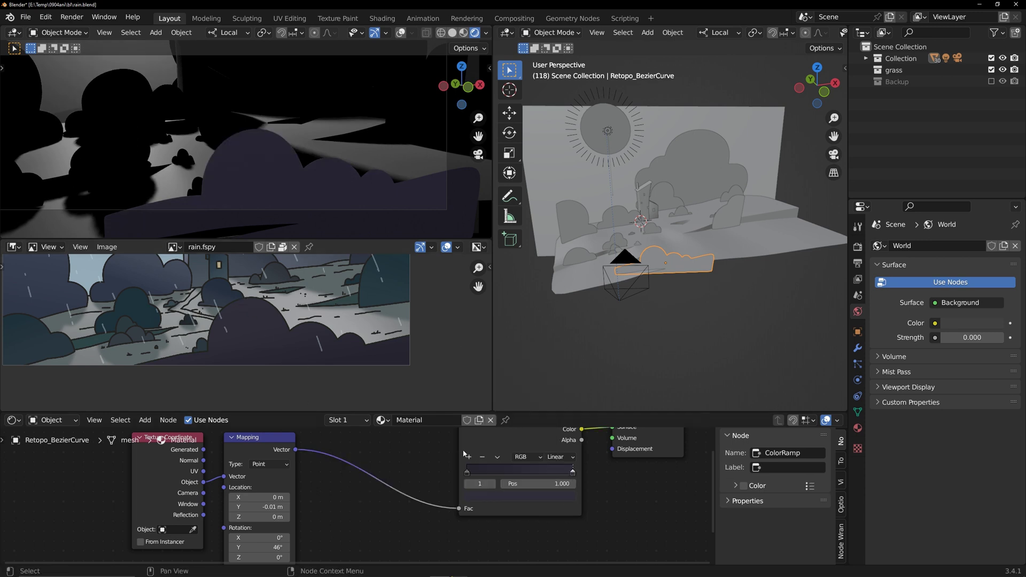
Set the scene's colour management view transform to Standard.
left_click(857, 248)
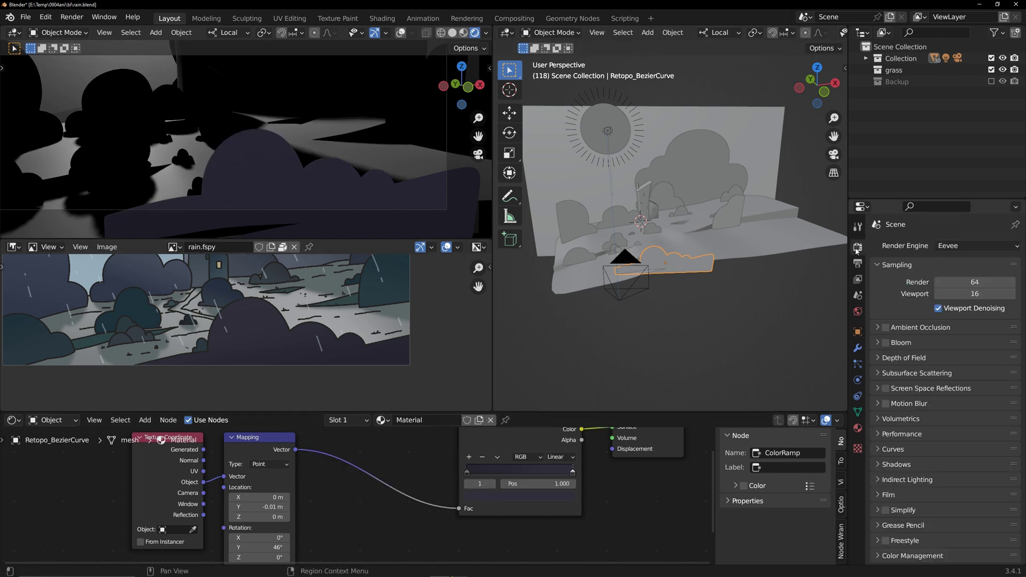
left_click(881, 555)
scroll(908, 513, "down", 5)
left_click(956, 483)
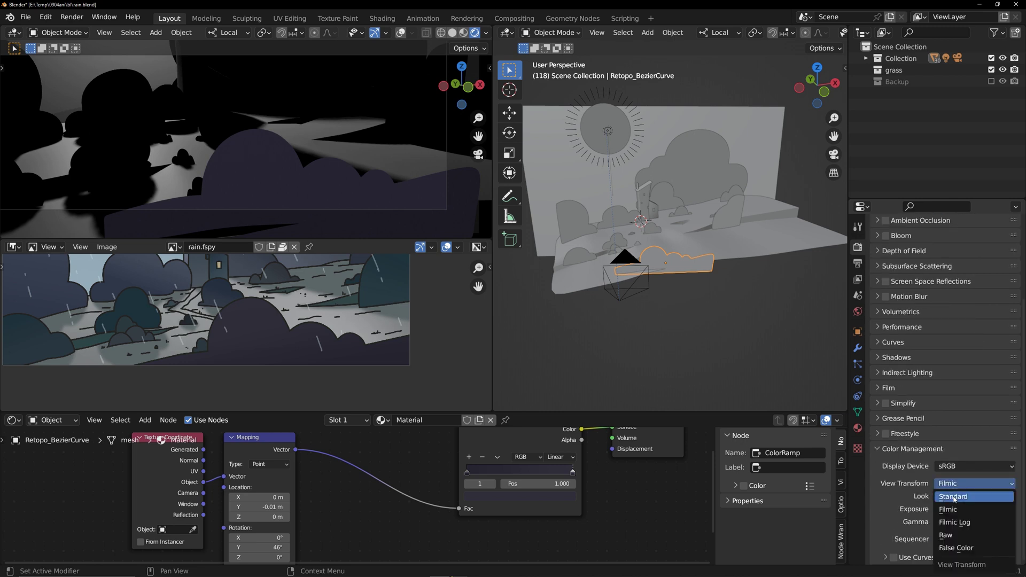
left_click(953, 496)
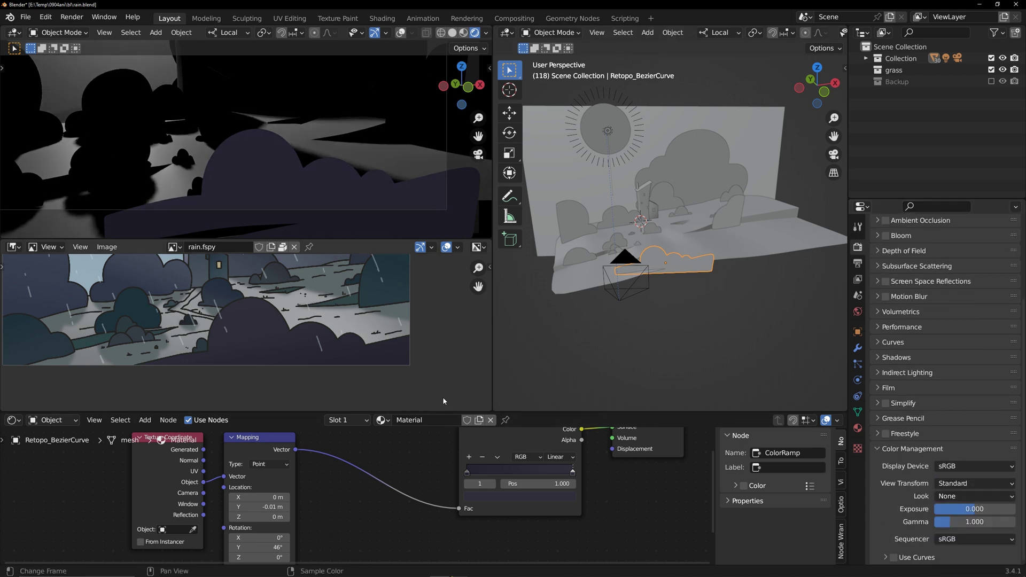
Fine-tune the bush gradient by setting the Mapping node's Y location to -0.09 m.
middle_click_drag(342, 497, 378, 479)
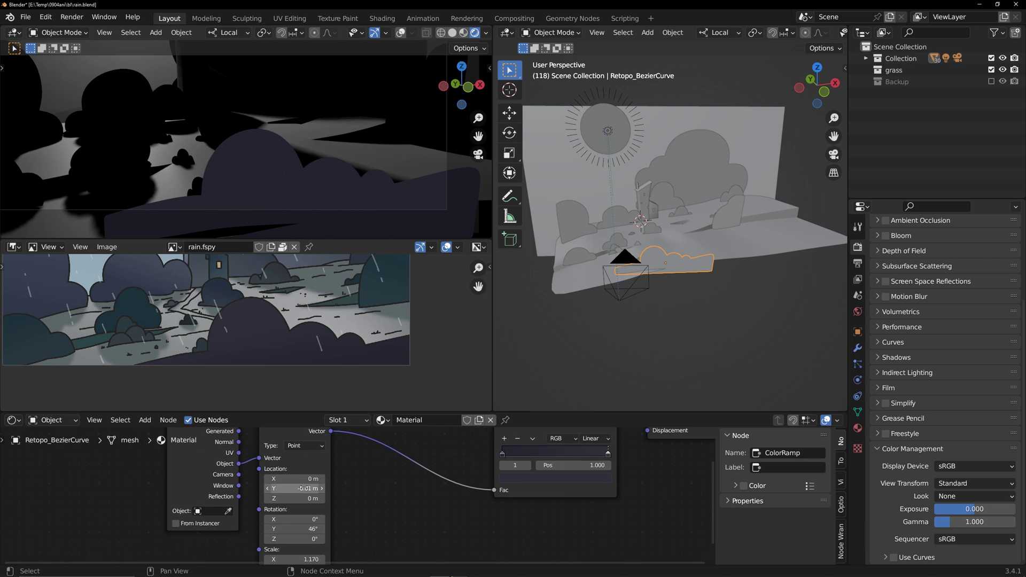
left_click_drag(302, 488, 328, 488, "shift")
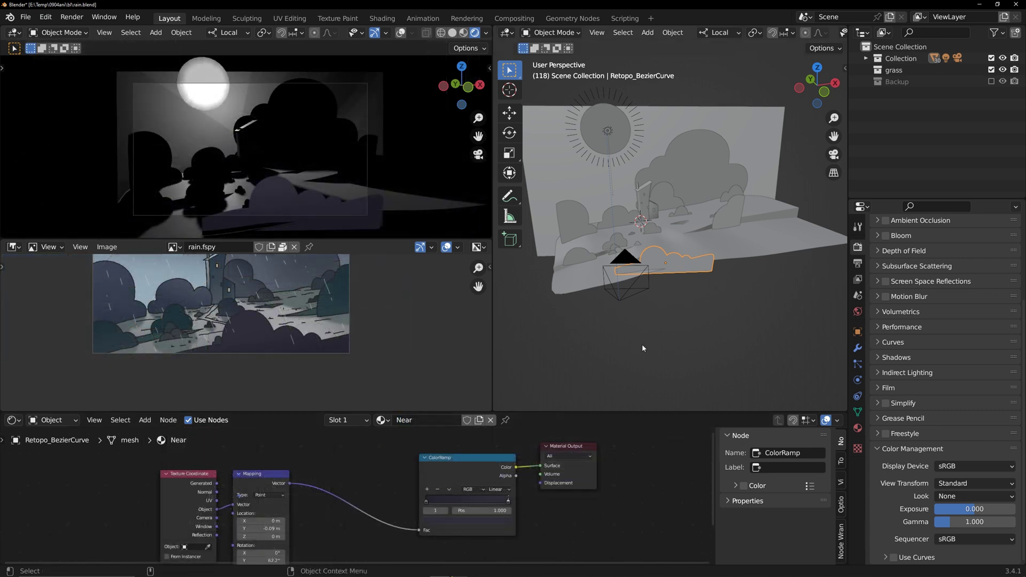
Give the sun disc its own copy of the Near material and name it Sun.
left_click(607, 144)
left_click(398, 420)
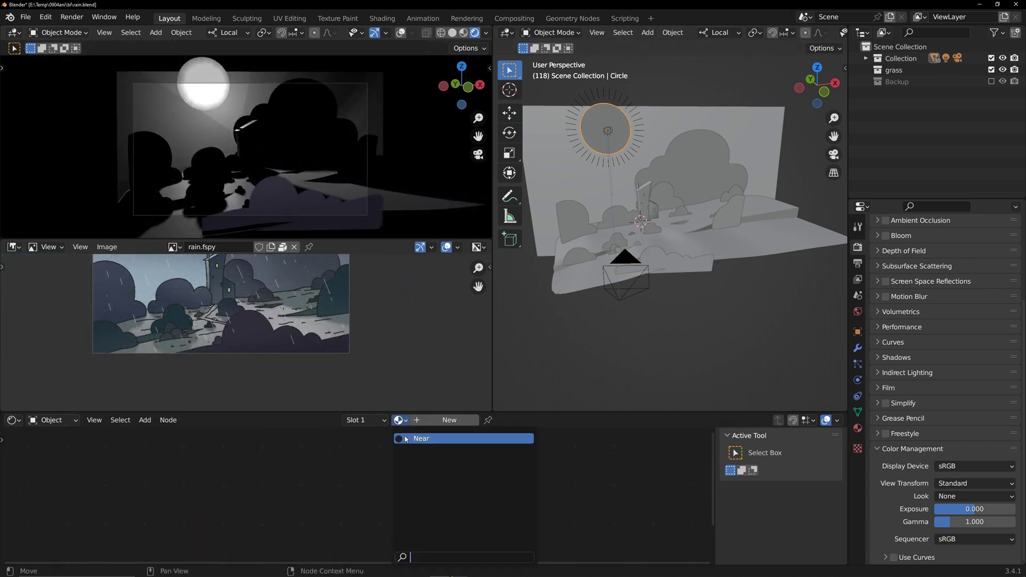
left_click(422, 438)
double_click(442, 420)
scroll(414, 497, "down", 1)
middle_click_drag(416, 499, 397, 492)
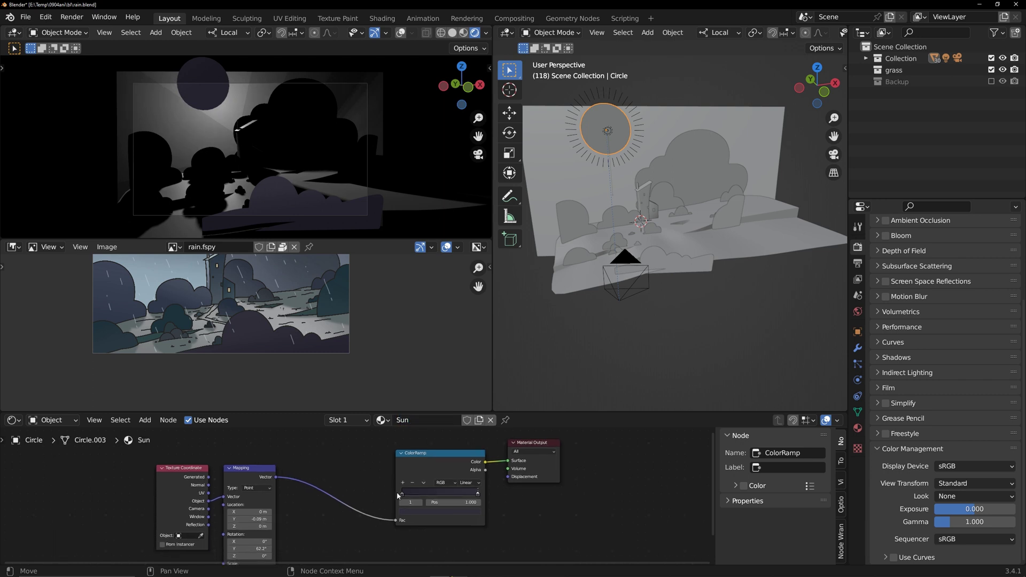
Reduce the Sun material's ColorRamp to one stop and colour it with the pale blue sampled from the reference sun.
left_click(402, 494)
left_click(412, 482)
left_click(466, 511)
left_click(457, 476)
key("Escape")
middle_click_drag(276, 310, 316, 375)
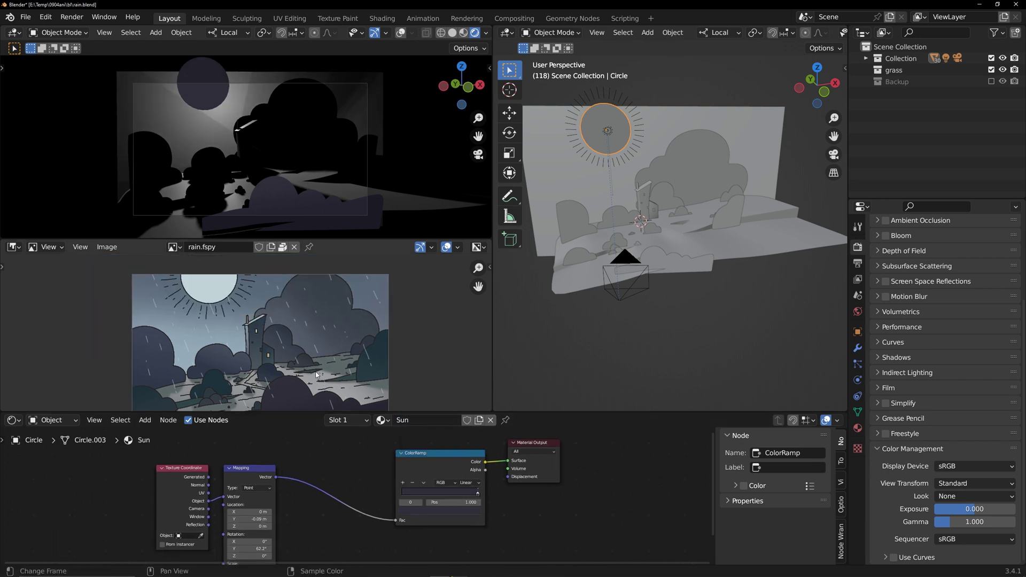
left_click(466, 511)
key("e")
left_click(214, 290)
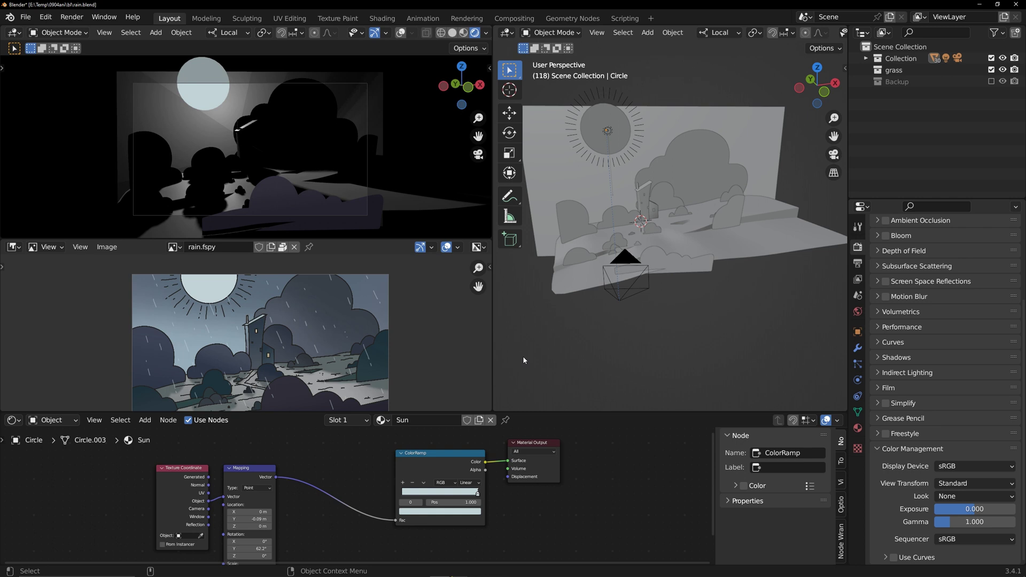
Create a new material for the ground plane and show the perspective view in rendered shading.
left_click(581, 291)
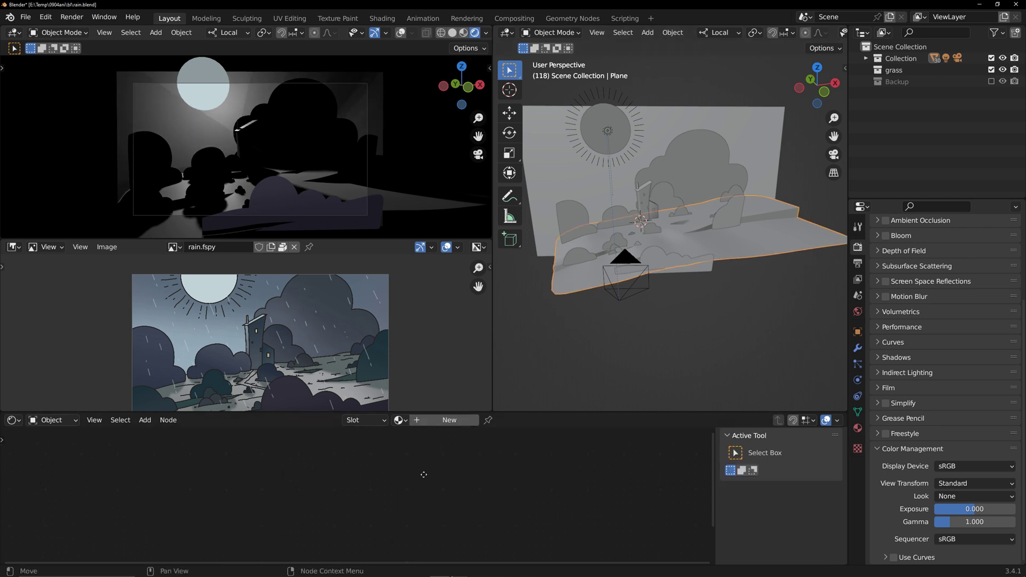
left_click(435, 421)
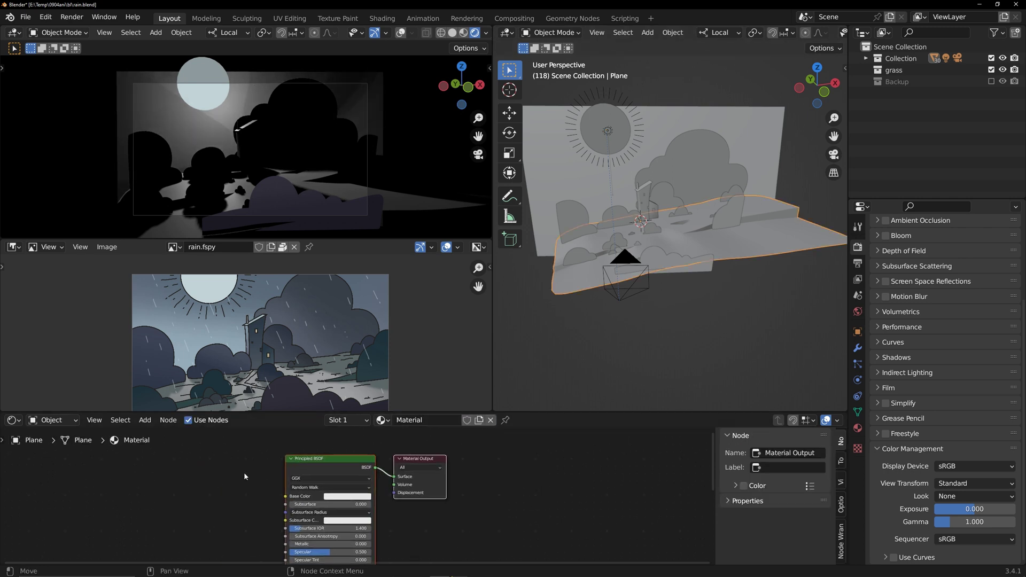
middle_click_drag(675, 313, 687, 316)
scroll(734, 39, "down", 6)
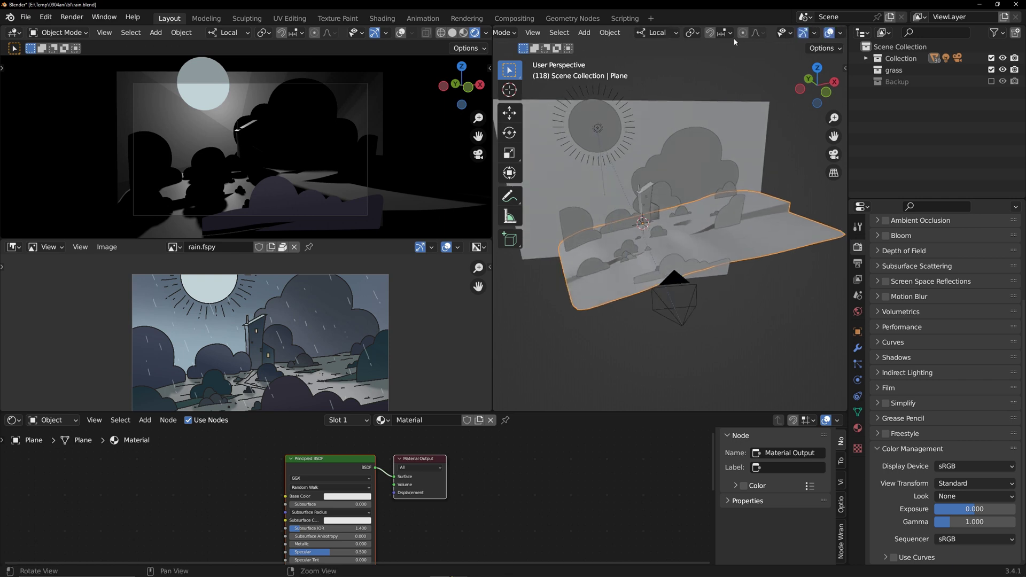
left_click(826, 32)
scroll(691, 265, "up", 5)
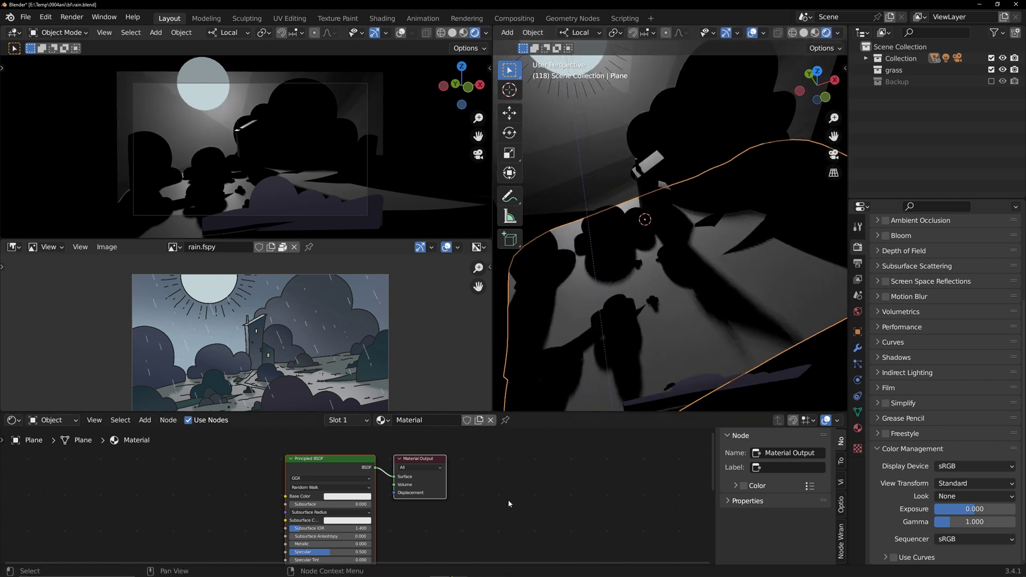
Make room in the ground material and attach a Shader to RGB node to the Principled BSDF output.
left_click(330, 458)
left_click_drag(329, 457, 191, 464)
middle_click_drag(333, 455, 404, 454)
left_click_drag(304, 473, 350, 455)
left_click(351, 454)
left_click(328, 481)
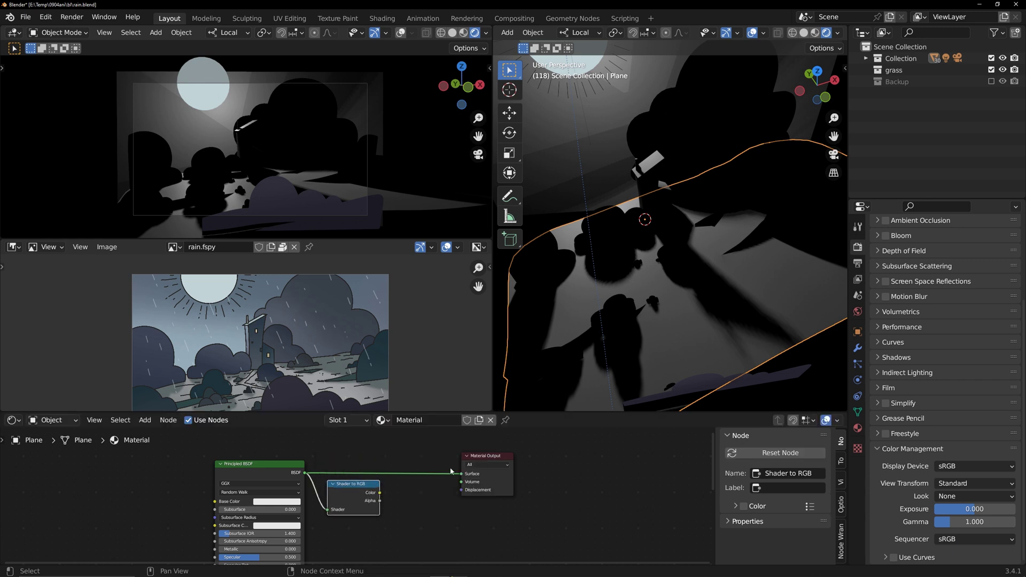
Add a ColorRamp after the Shader to RGB node and connect its colour to the Material Output surface.
left_click_drag(481, 456, 524, 455)
left_click(524, 455)
left_click_drag(380, 492, 428, 455)
type("color")
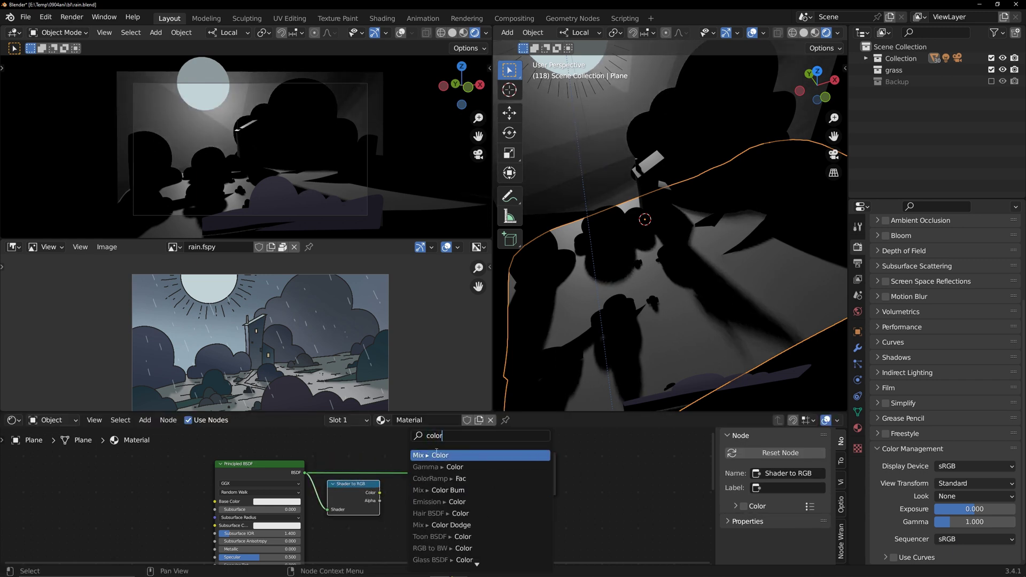
left_click(438, 478)
left_click(481, 506)
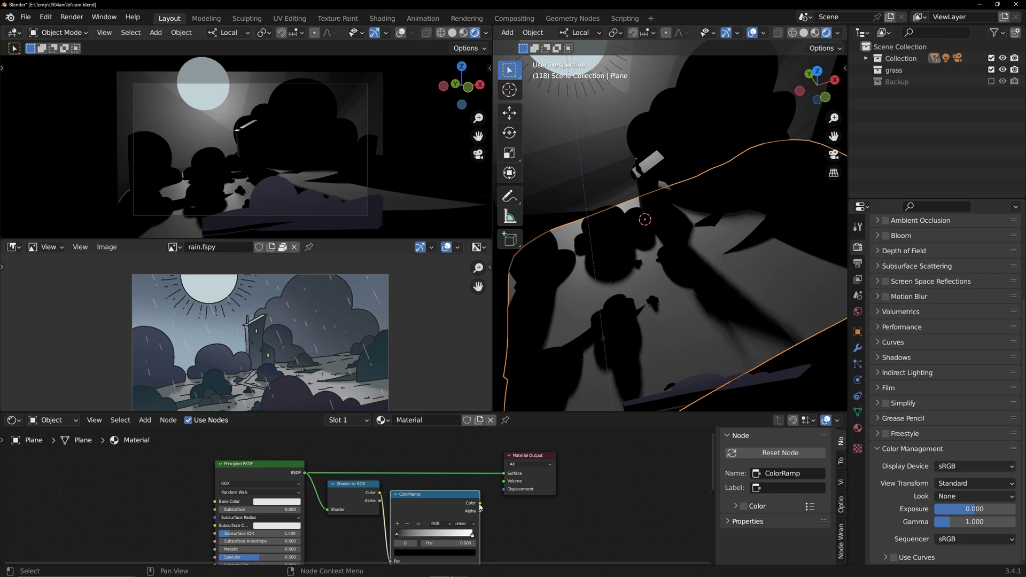
left_click_drag(480, 503, 503, 475)
Set the ground material's roughness to 0.633 and try small shifts of the ColorRamp stops.
middle_click_drag(433, 521, 427, 491)
left_click_drag(248, 543, 264, 543)
mouse_move(391, 503)
left_mouse_down()
mouse_move(412, 508)
mouse_move(390, 506)
left_mouse_up()
left_click_drag(466, 505, 468, 505)
scroll(420, 478, "up", 3)
middle_click_drag(420, 477, 437, 458)
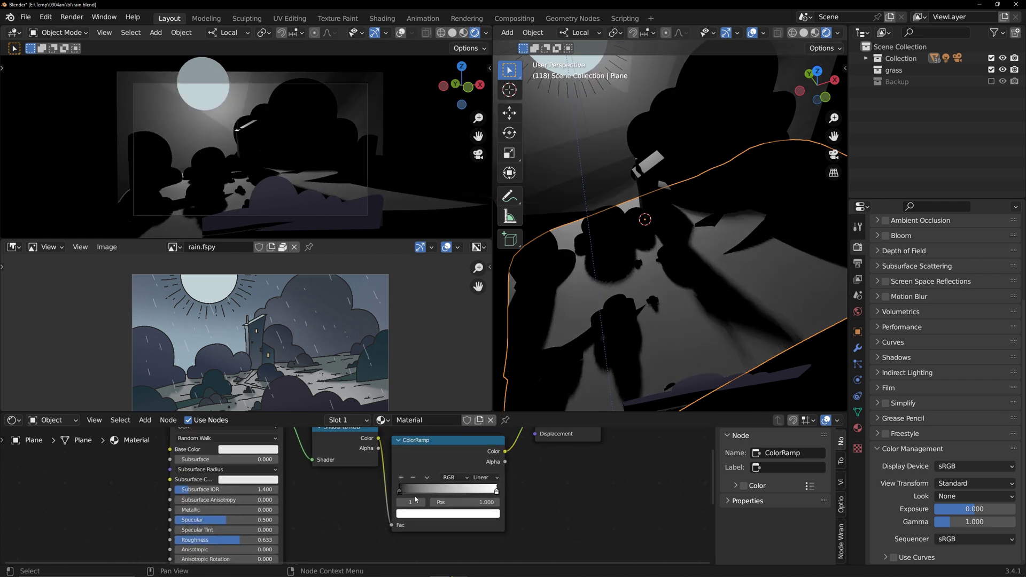
Colour the dark and light stops of the ground's ColorRamp with shadow and light tones sampled from the reference ground.
left_click(400, 494)
left_click(411, 514)
left_click(472, 473)
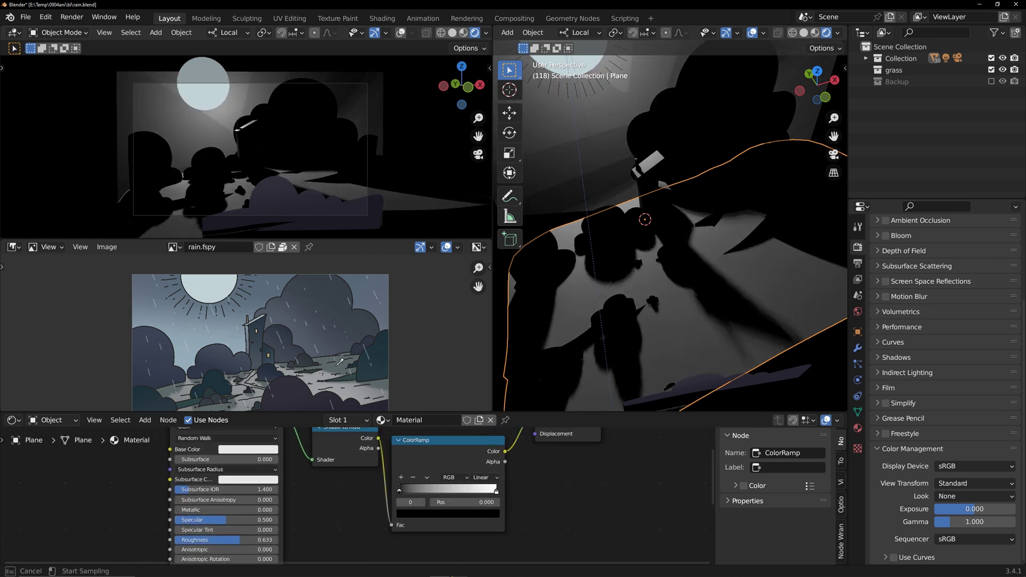
left_click(337, 365)
left_click(497, 492)
left_click(477, 514)
left_click(472, 474)
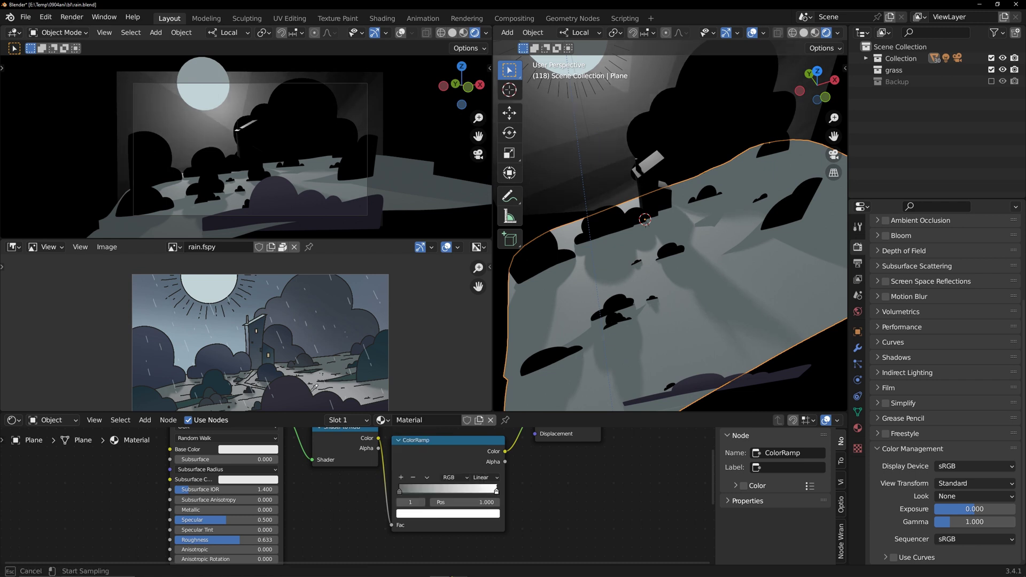
left_click(316, 386)
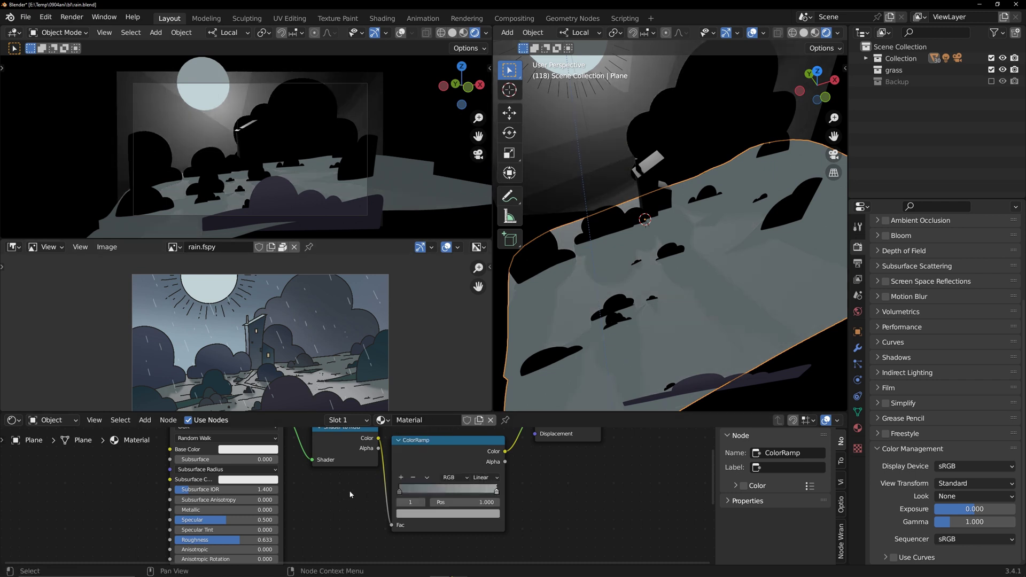
Set the ground material's Specular to 1.000 and lower its Roughness to about 0.603.
middle_click_drag(228, 525, 251, 512)
left_click_drag(251, 528, 261, 528)
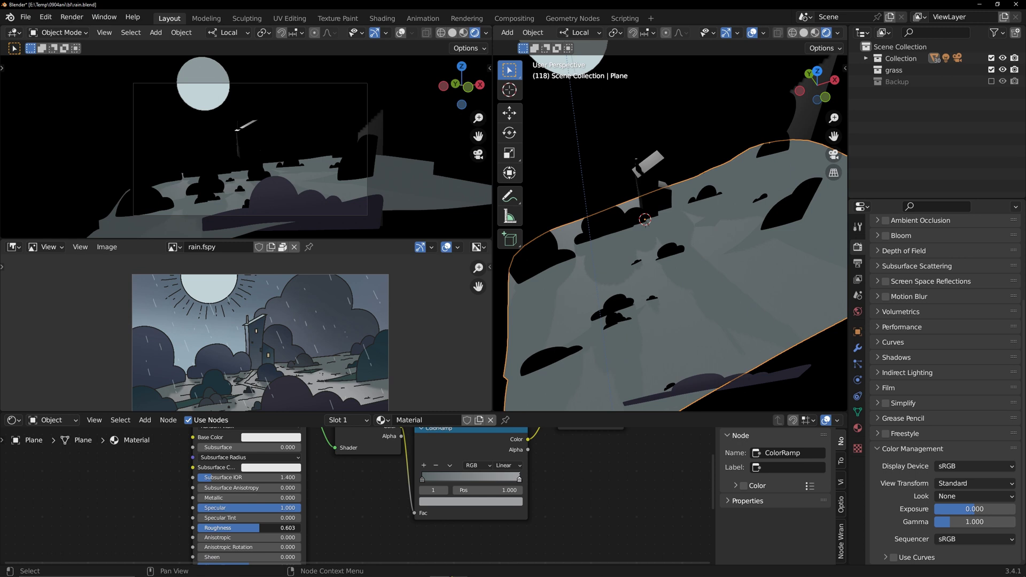
Raise the point light's power to 10000 W and bring up the background plane's material nodes.
middle_click_drag(598, 190, 587, 122)
left_click(587, 122)
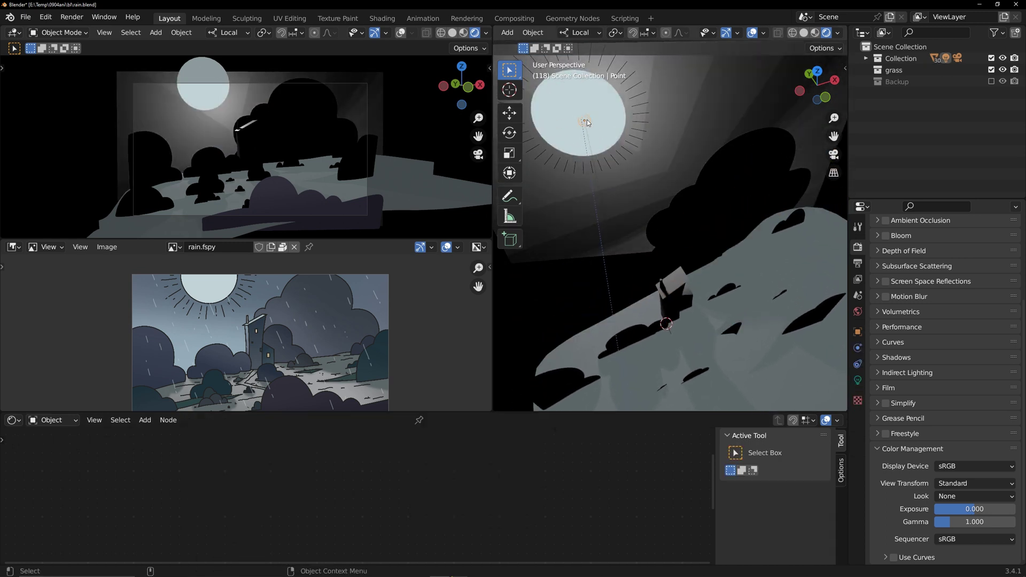
left_click(857, 380)
left_click(951, 324)
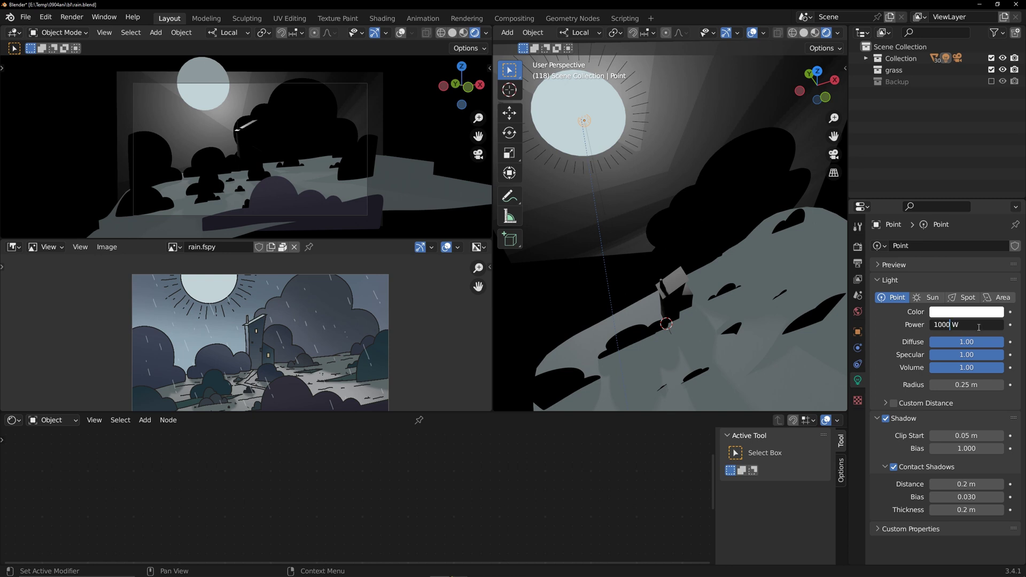
type("0")
key("Return")
left_click(562, 314)
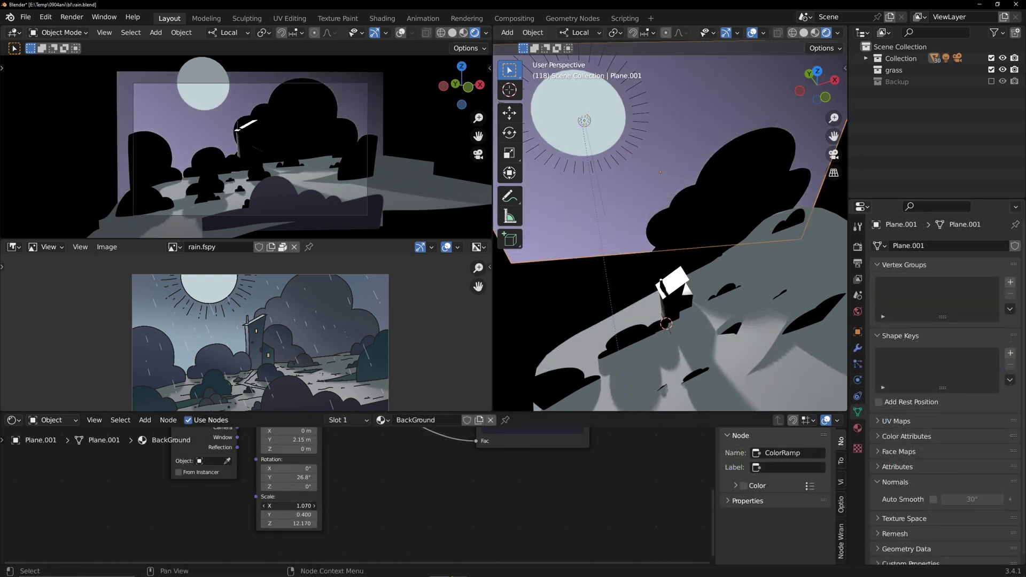
middle_click_drag(347, 486, 355, 529)
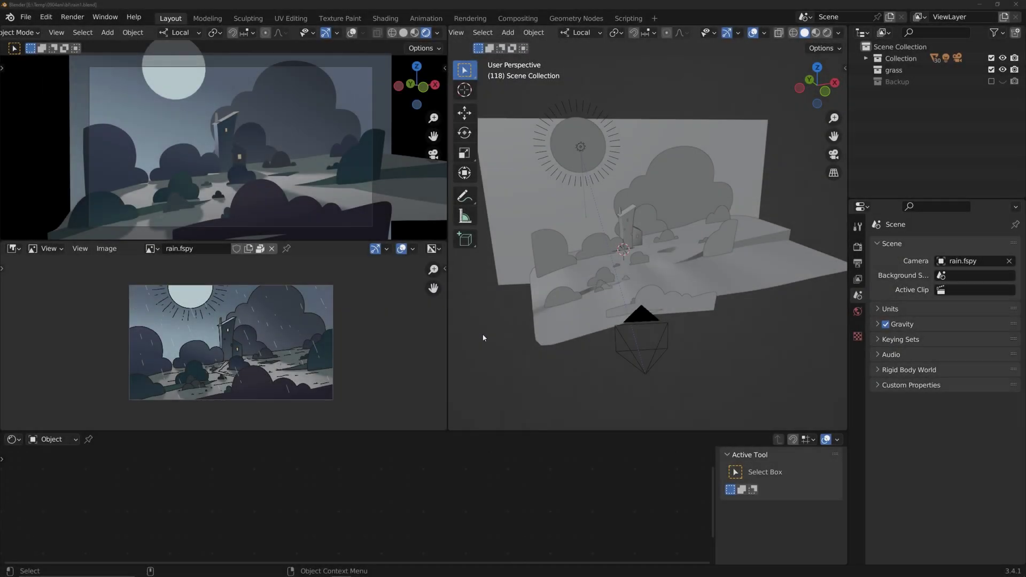
Select all the scene objects except the camera and the point light.
scroll(251, 345, "up", 6)
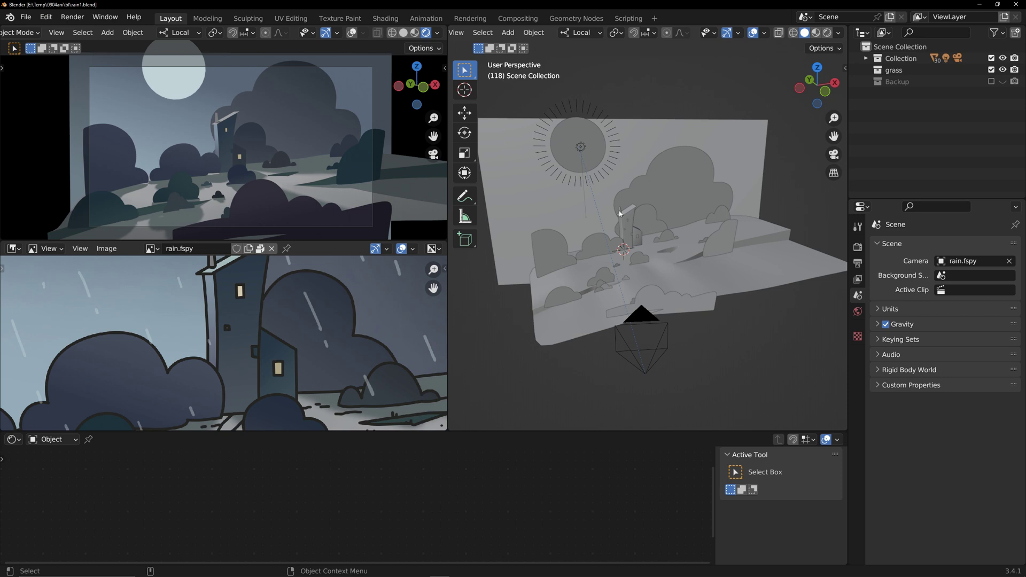
mouse_move(619, 214)
left_mouse_down("alt")
mouse_move(583, 276)
mouse_move(609, 219)
left_mouse_up("alt")
scroll(599, 214, "down", 2)
left_click_drag(497, 112, 800, 338)
key("g")
right_click(678, 321)
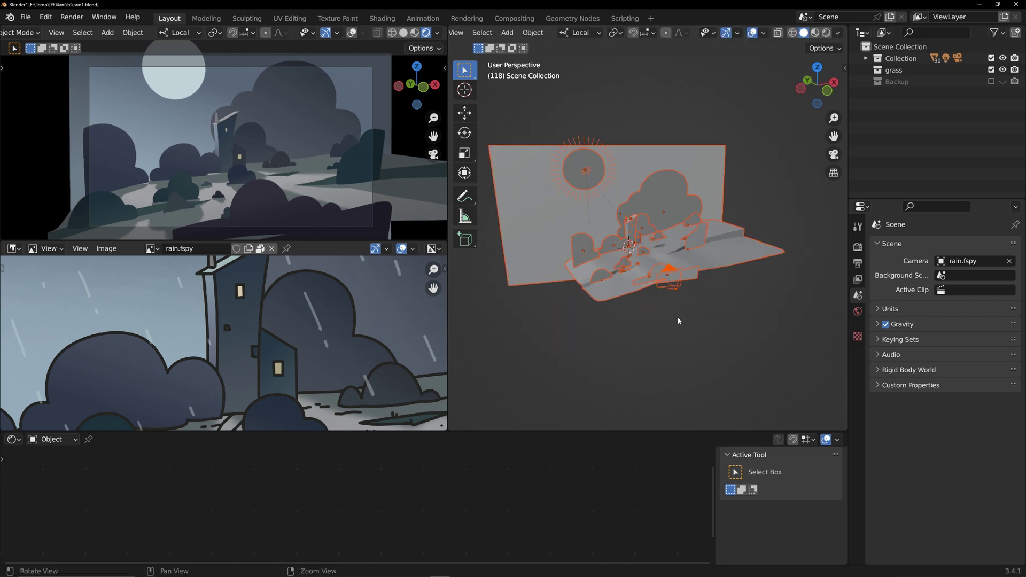
left_click_drag(679, 321, 703, 312, "alt")
left_click(688, 291, "ctrl")
left_click(577, 167, "ctrl")
left_click(571, 166, "ctrl")
key("ctrl+z")
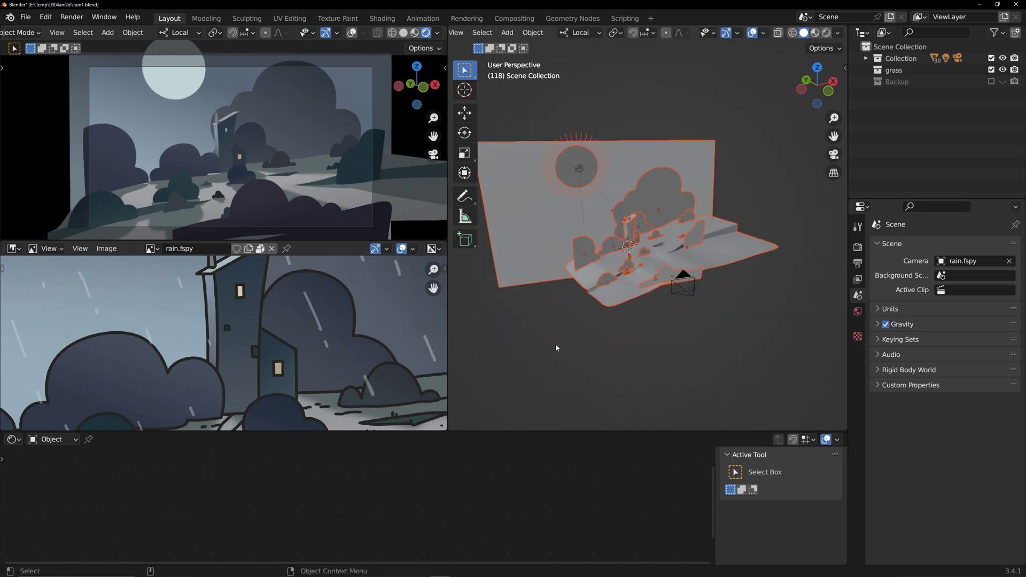
Move the selected objects into a new collection named Rain.
middle_click_drag(555, 347, 602, 338)
key("m")
left_click(605, 318)
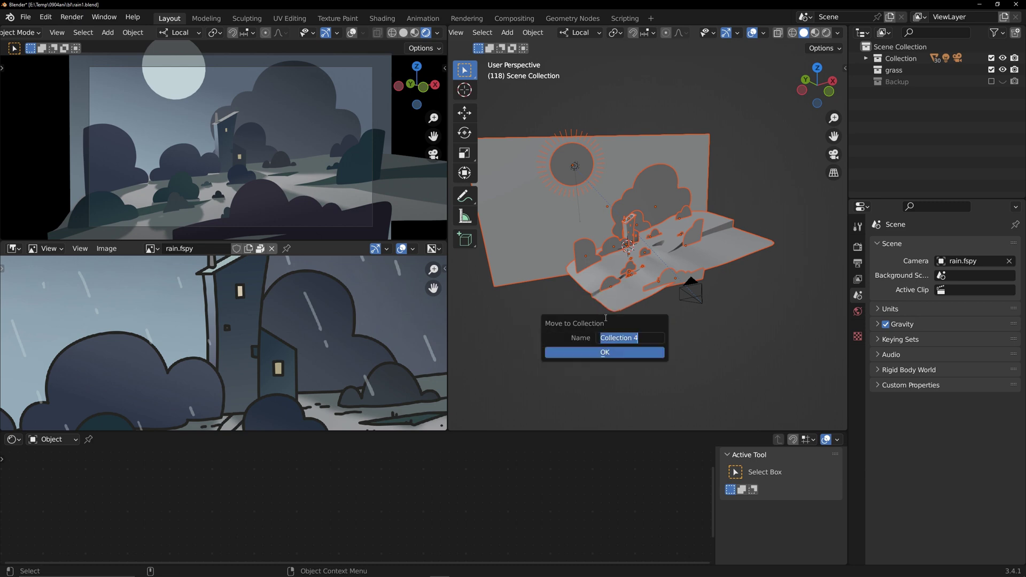
type("Rain")
key("Return")
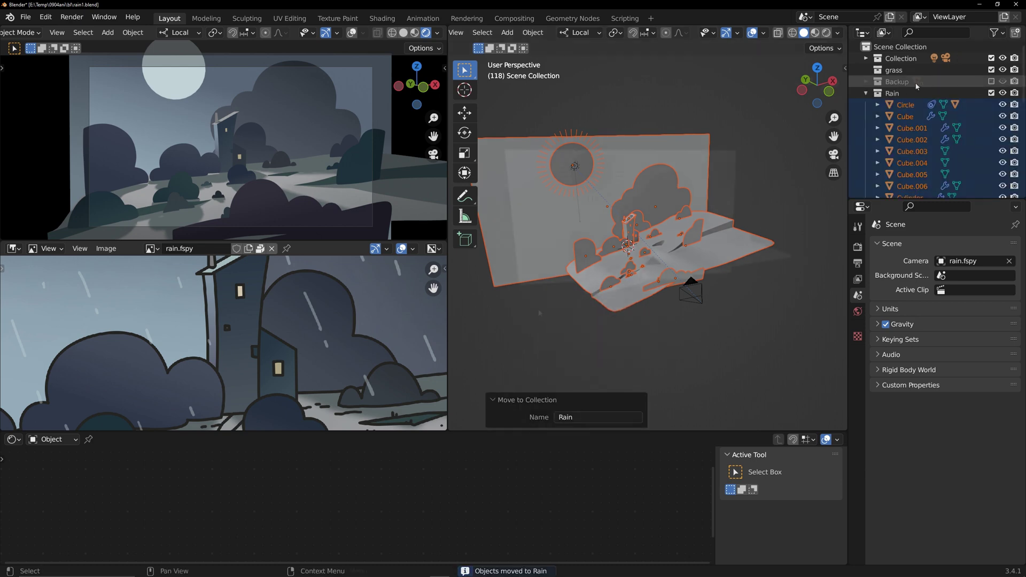
Add a Grease Pencil Collection Line Art object and set its modifier's source collection to Rain.
key("shift+a")
mouse_move(517, 383)
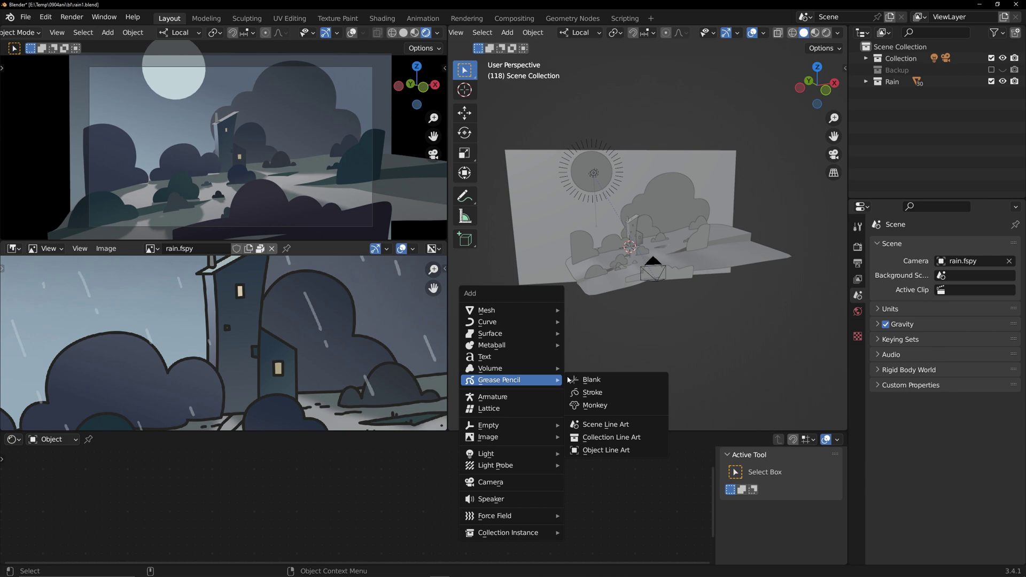
left_click(610, 437)
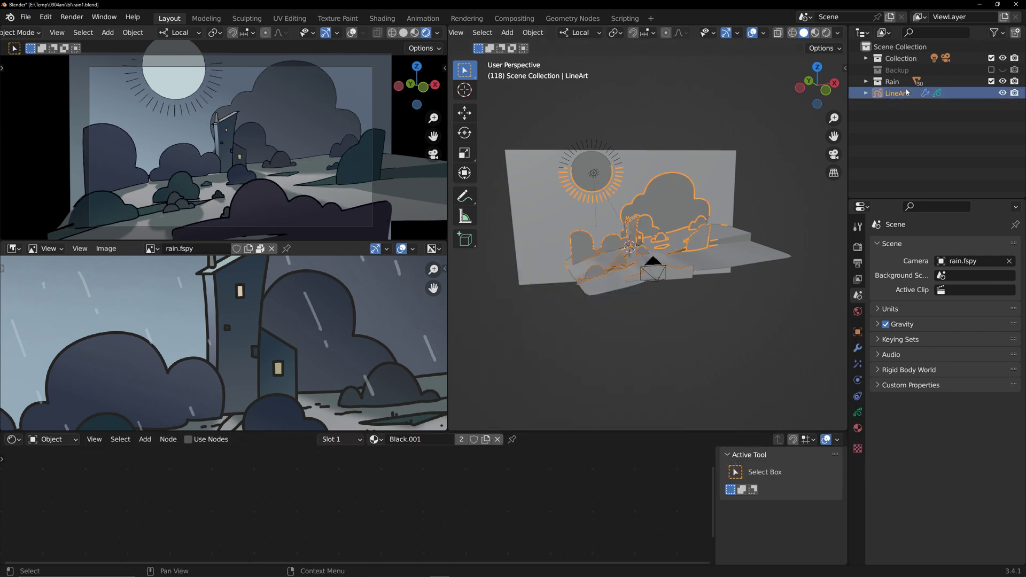
left_click(857, 348)
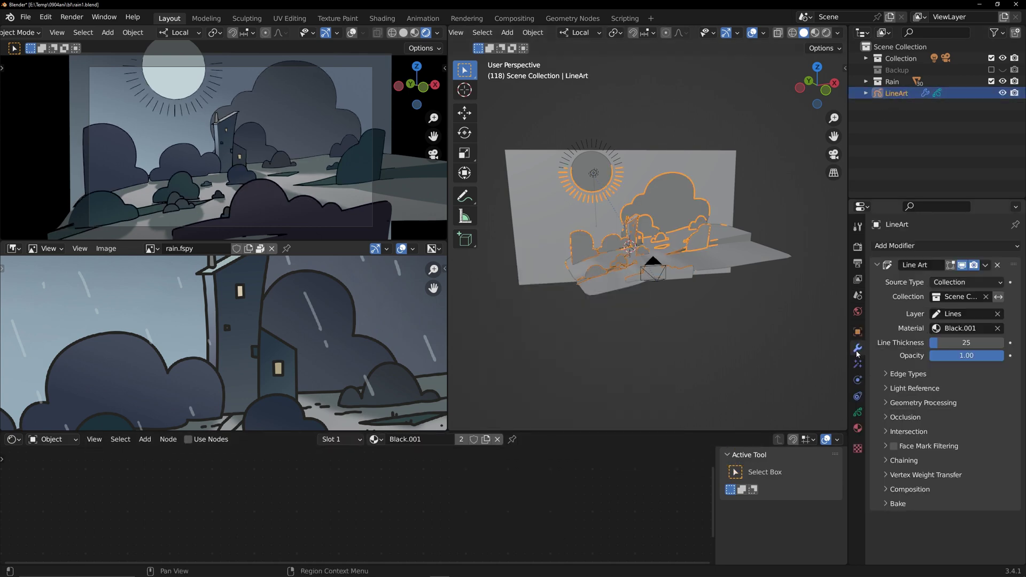
left_click(986, 297)
left_click(983, 297)
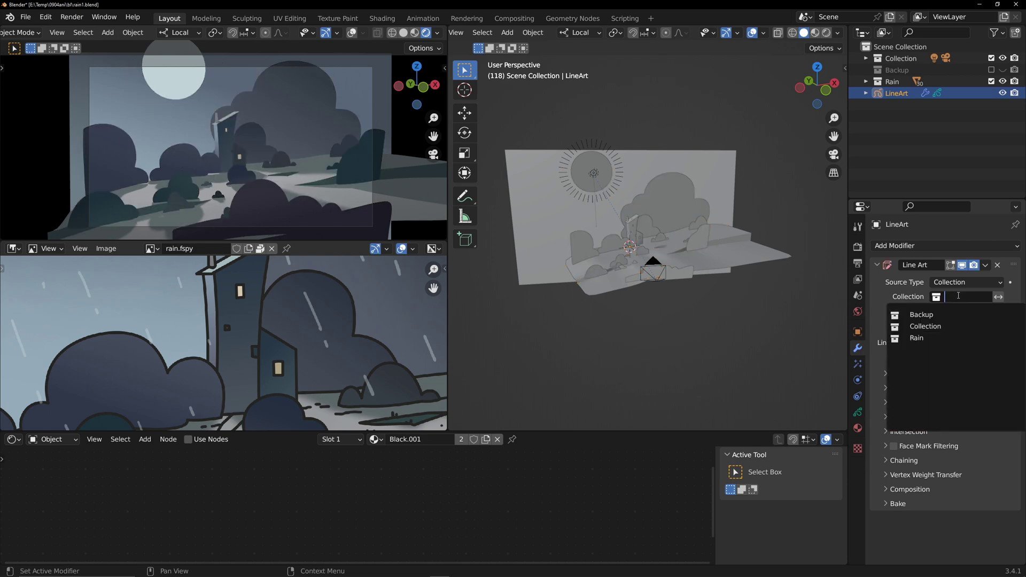
left_click(923, 339)
left_click(578, 325)
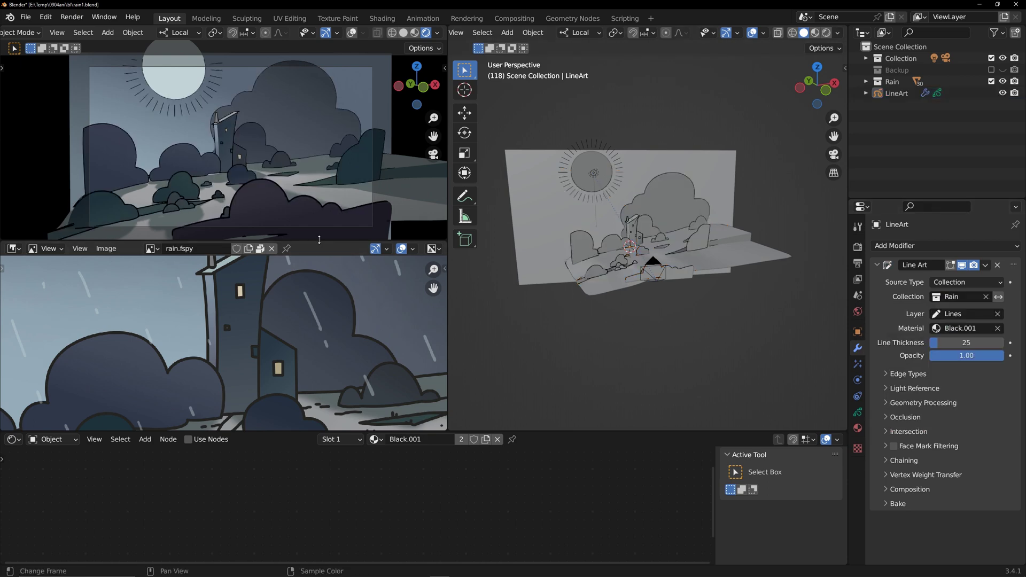
Switch the line art's stroke thickness to Screen Space and set the Line Art modifier's line thickness to 6.
scroll(247, 163, "up", 3)
middle_click_drag(295, 197, 273, 205, "shift")
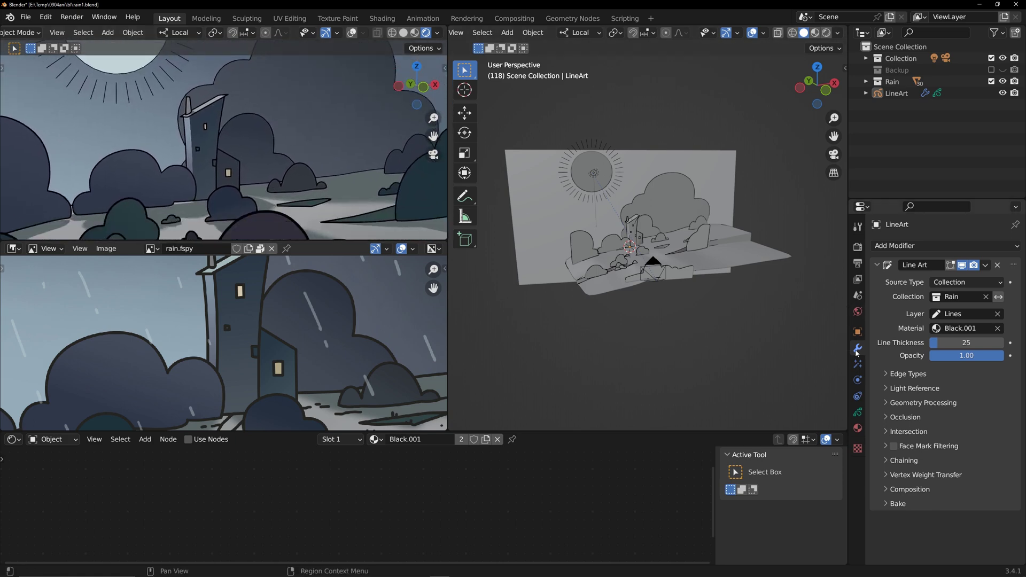
left_click(857, 412)
scroll(897, 407, "down", 1)
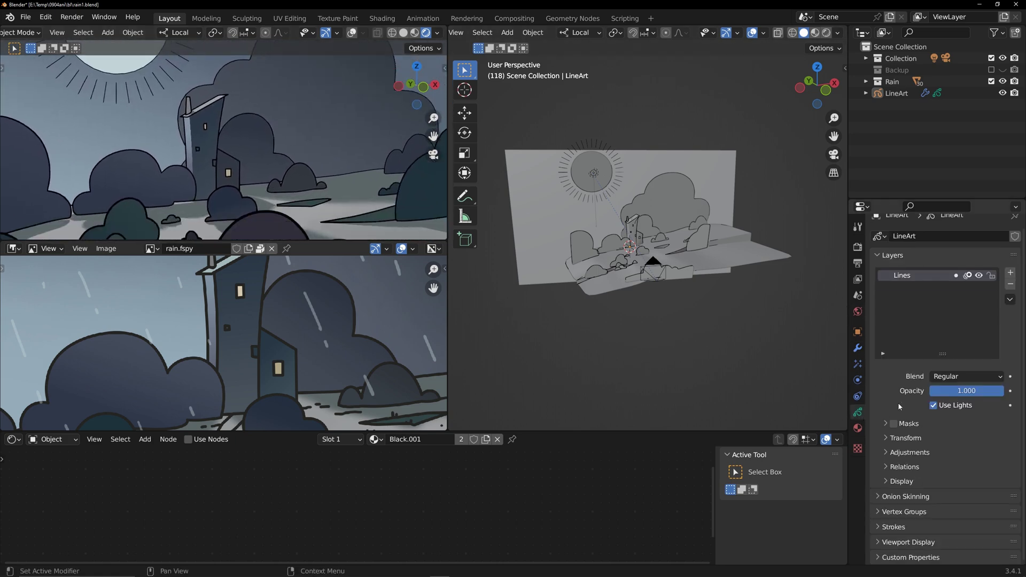
left_click(887, 526)
scroll(940, 502, "down", 3)
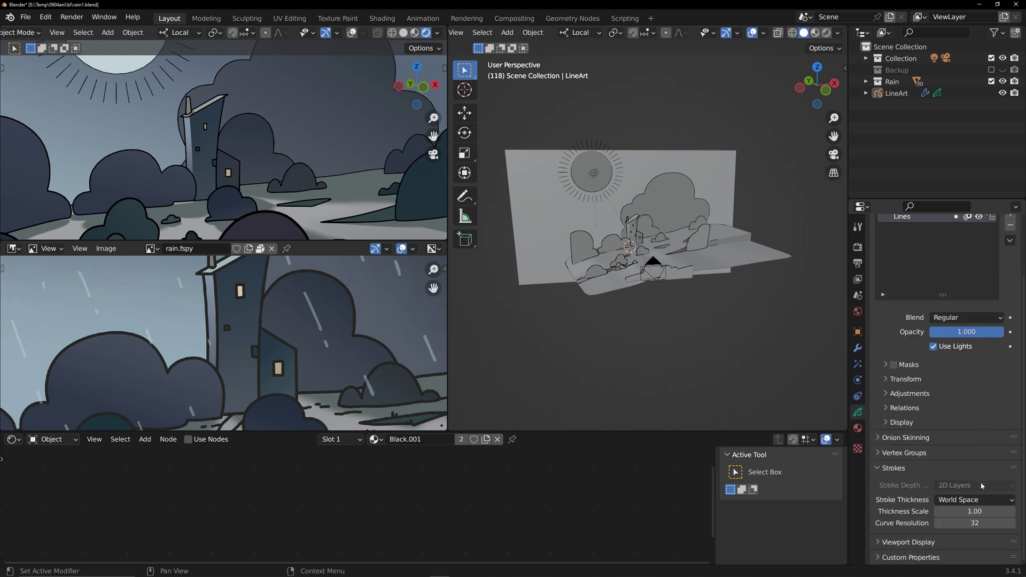
left_click(951, 501)
left_click(958, 527)
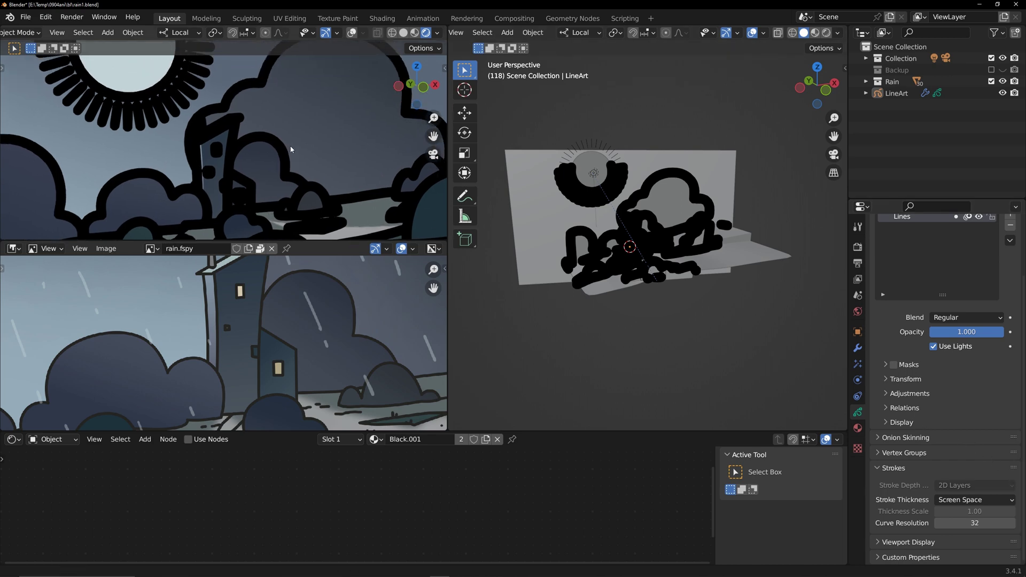
left_click(857, 348)
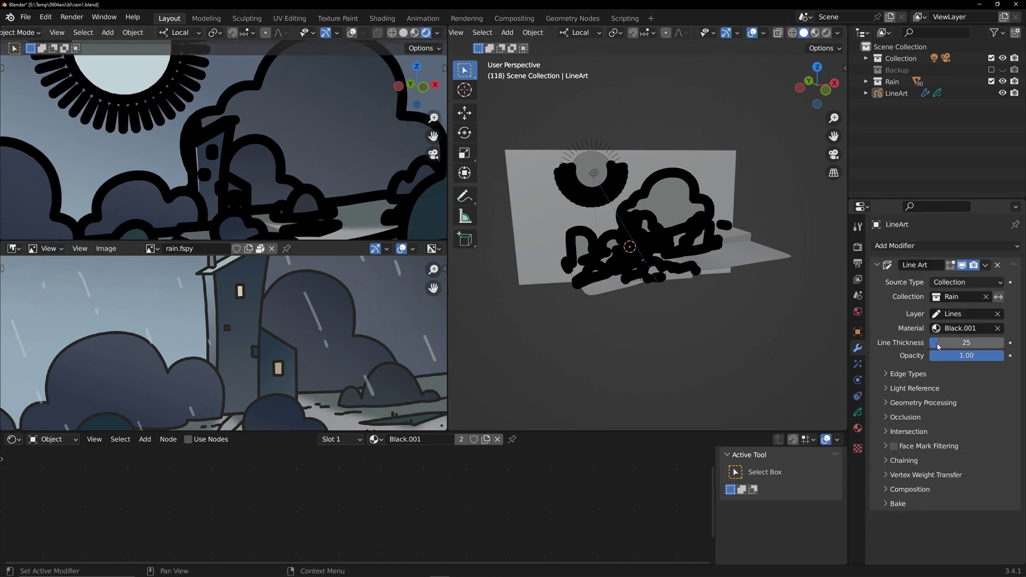
left_click_drag(938, 346, 908, 346)
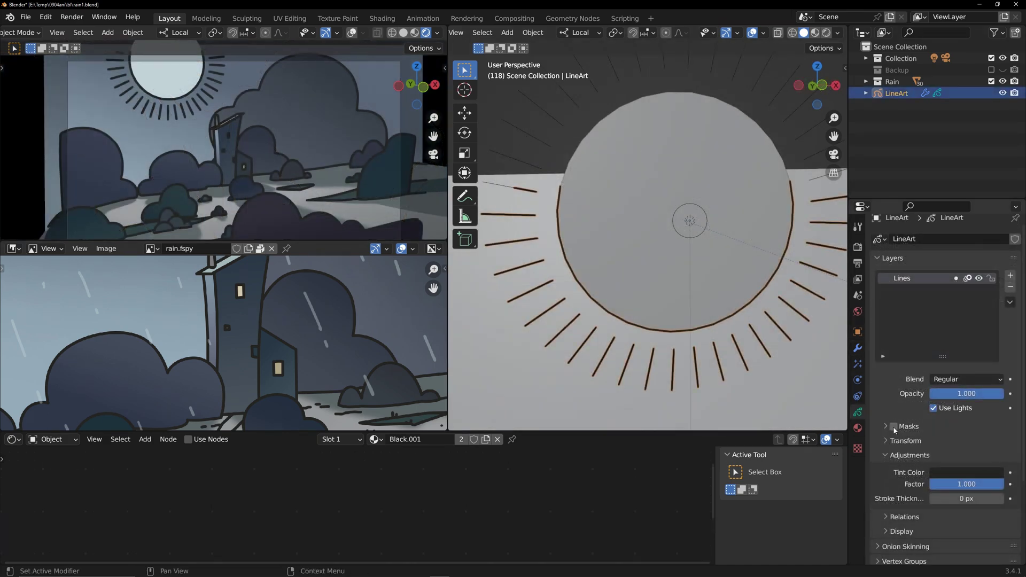
Try the Line Art modifier with the Loose edge type switched off, then restore it.
scroll(921, 422, "down", 4)
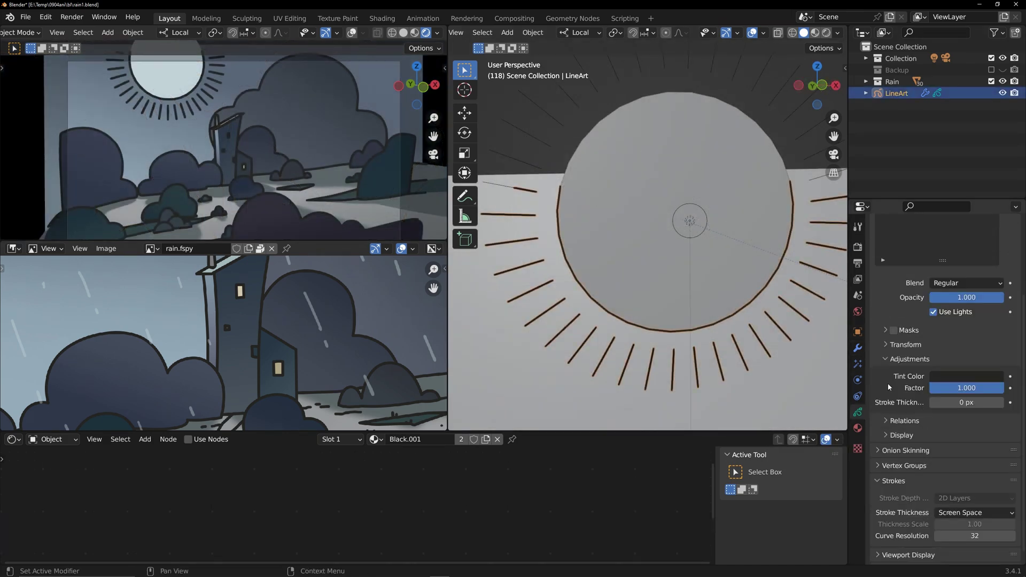
left_click(858, 347)
left_click(908, 374)
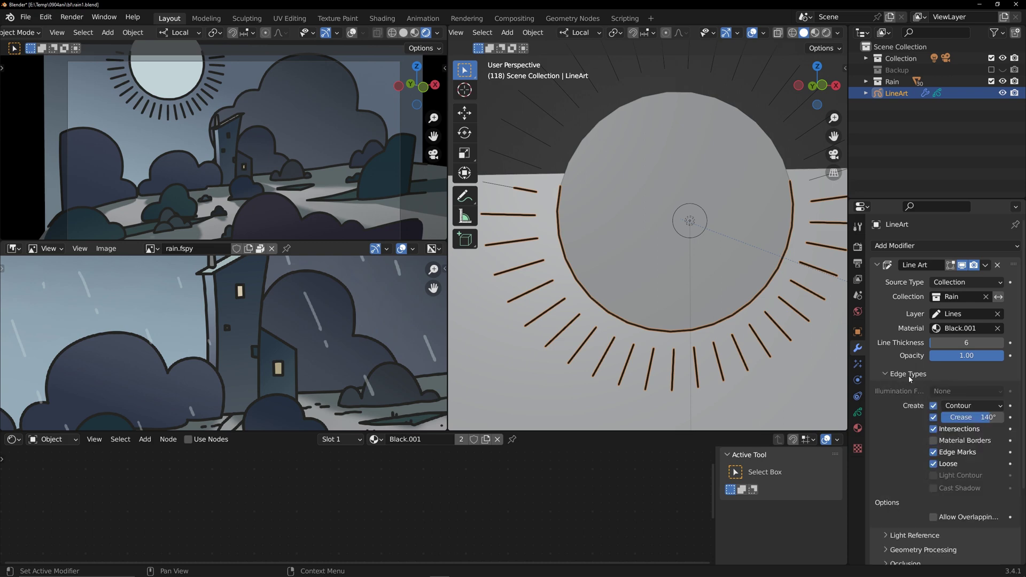
left_click(933, 465)
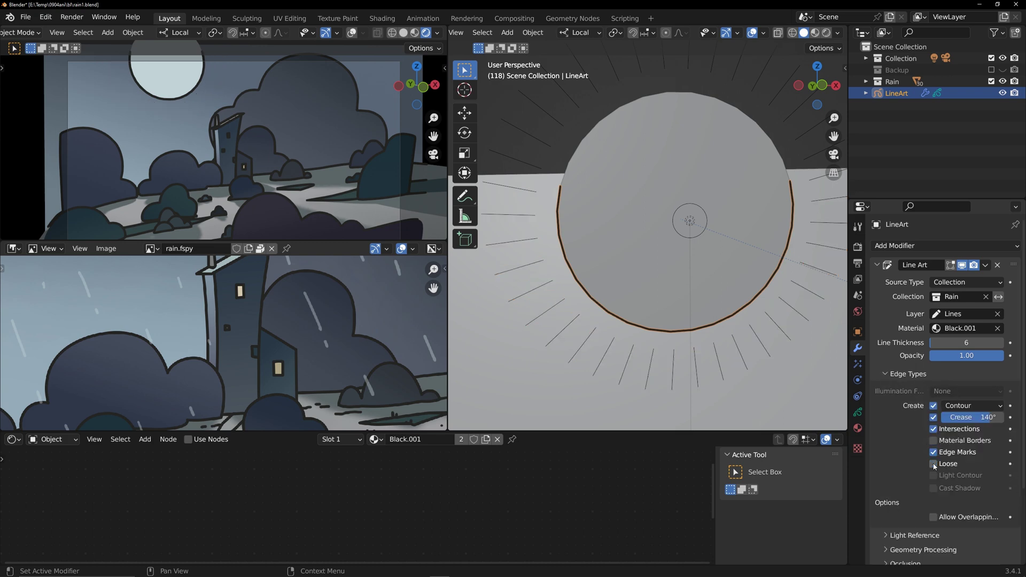
left_click(933, 464)
left_click(934, 464)
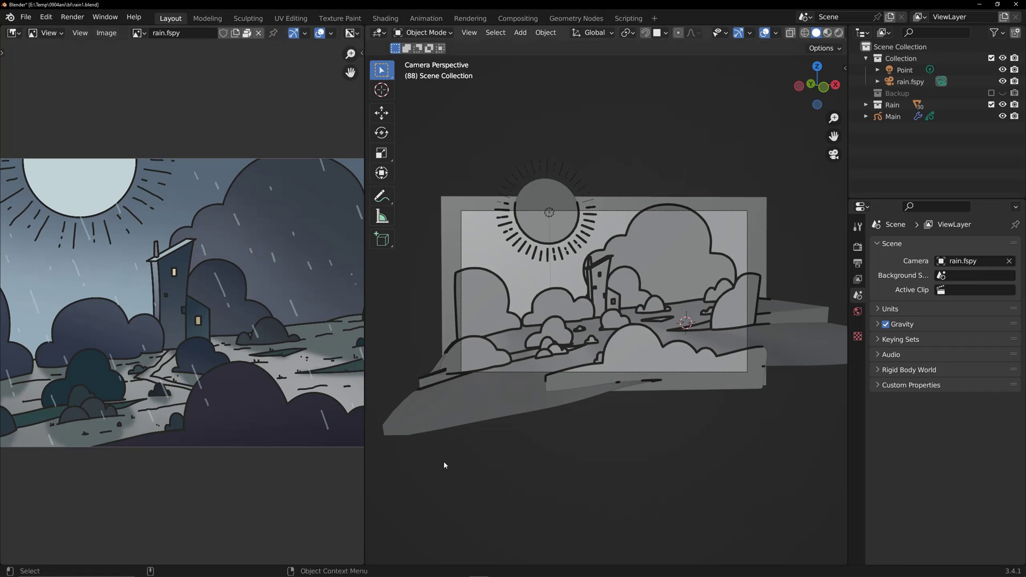
Enlarge the 3D viewport and hide every object except the ground plane and the Main line art.
left_click_drag(369, 559, 302, 553)
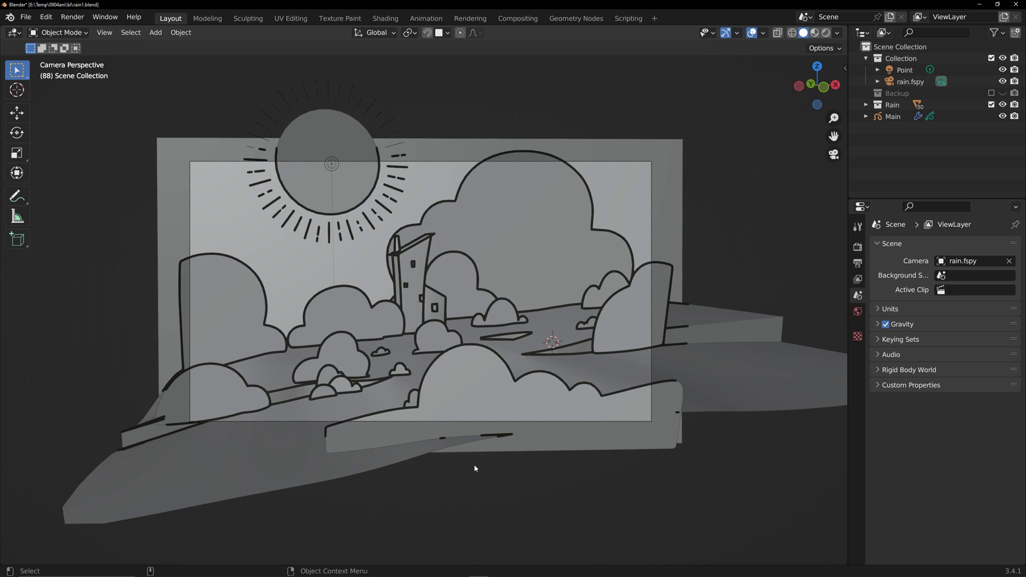
left_click(729, 344)
key("shift+h")
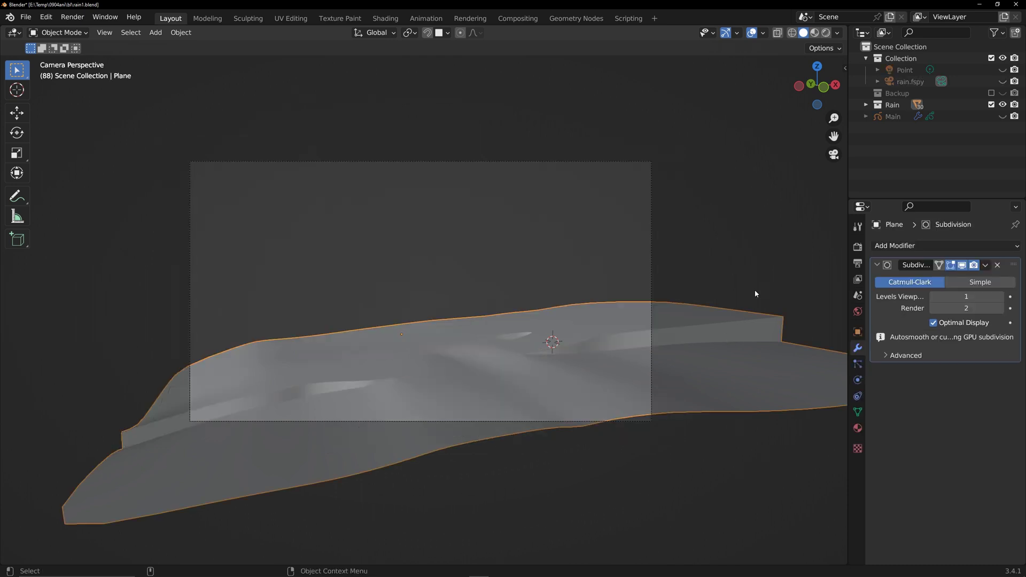
key("alt+h")
left_click(888, 117)
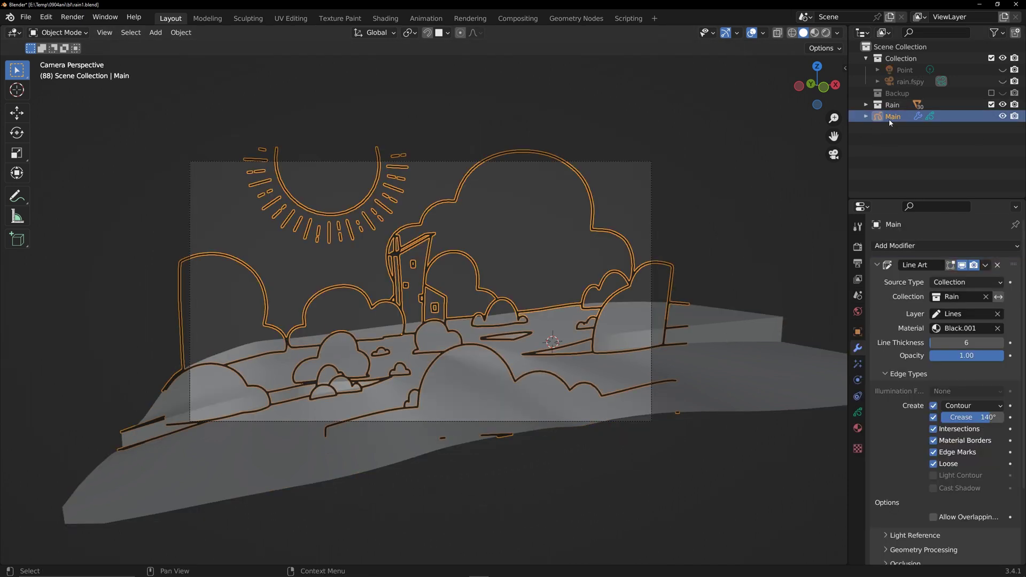
key("Tab")
key("Tab")
left_click(725, 251)
Unhide the rain.fspy camera with its reference image and turn on X-ray to see it through the ground.
left_click(1002, 81)
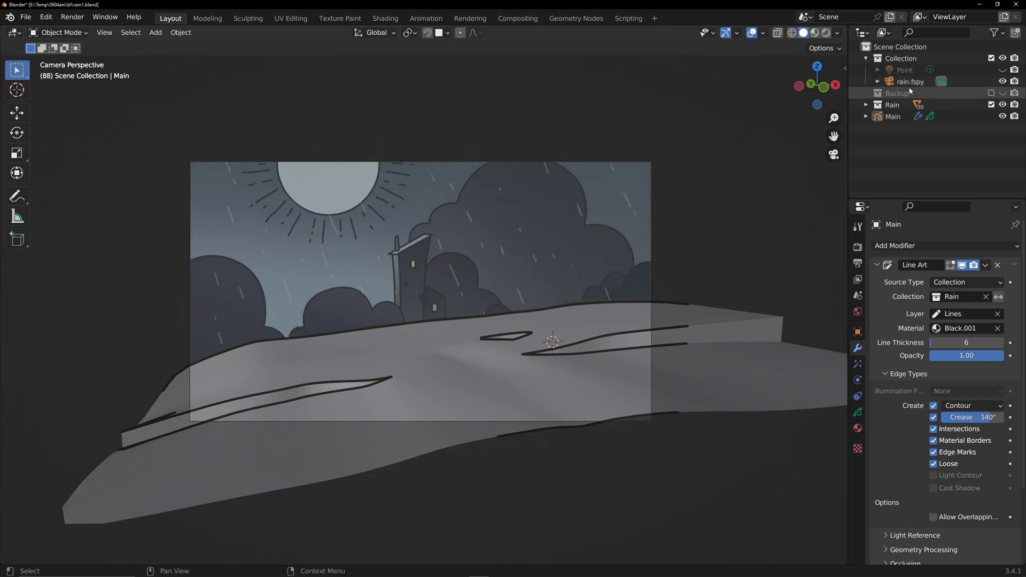
left_click(909, 82)
left_click(777, 34)
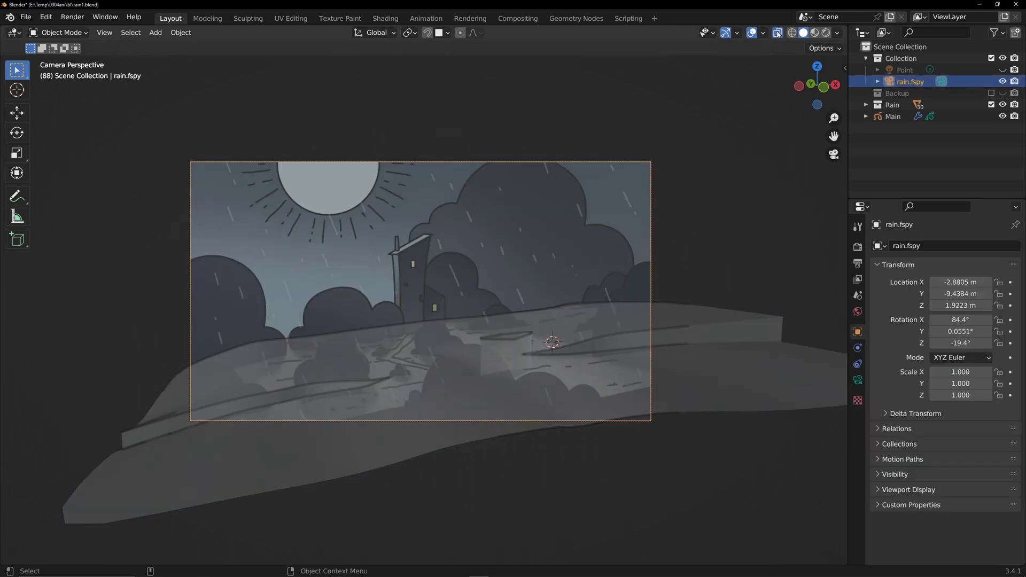
key("alt+a")
middle_click_drag(540, 341, 556, 348, "ctrl")
Add a blank Grease Pencil object and switch it to Draw Mode over the reference ground.
key("shift+a")
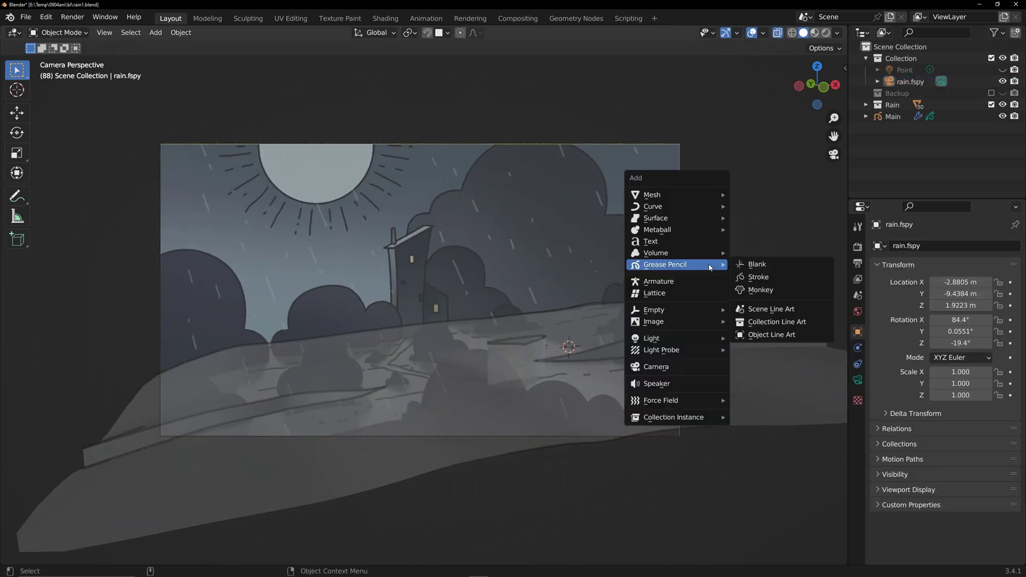
left_click(748, 265)
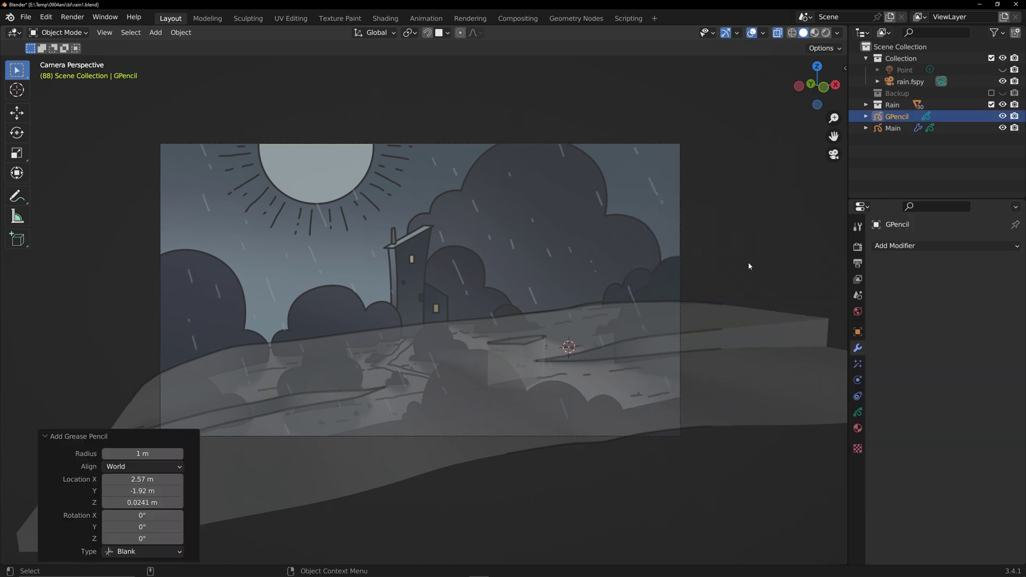
left_click(899, 117)
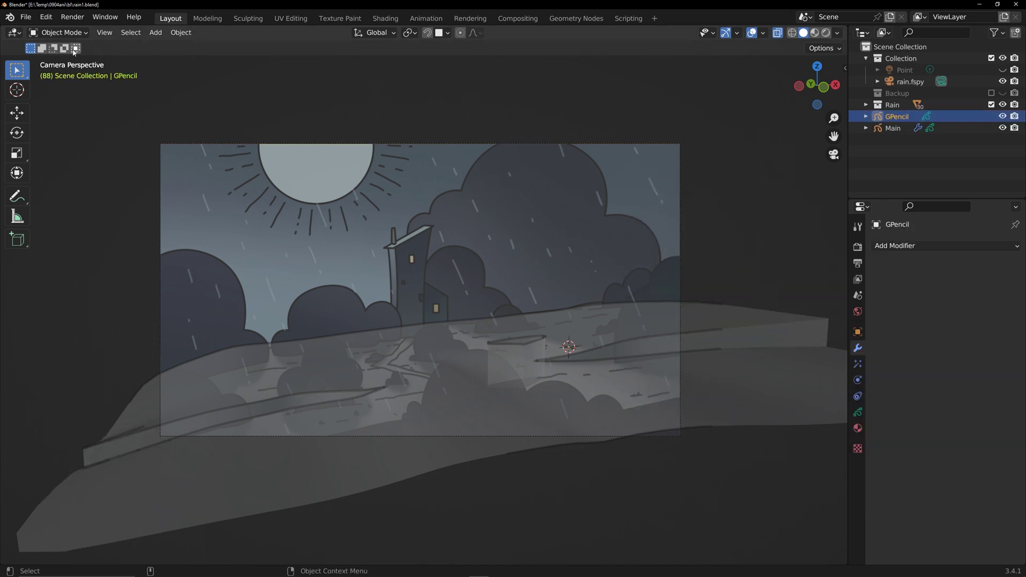
left_click(58, 32)
left_click(61, 79)
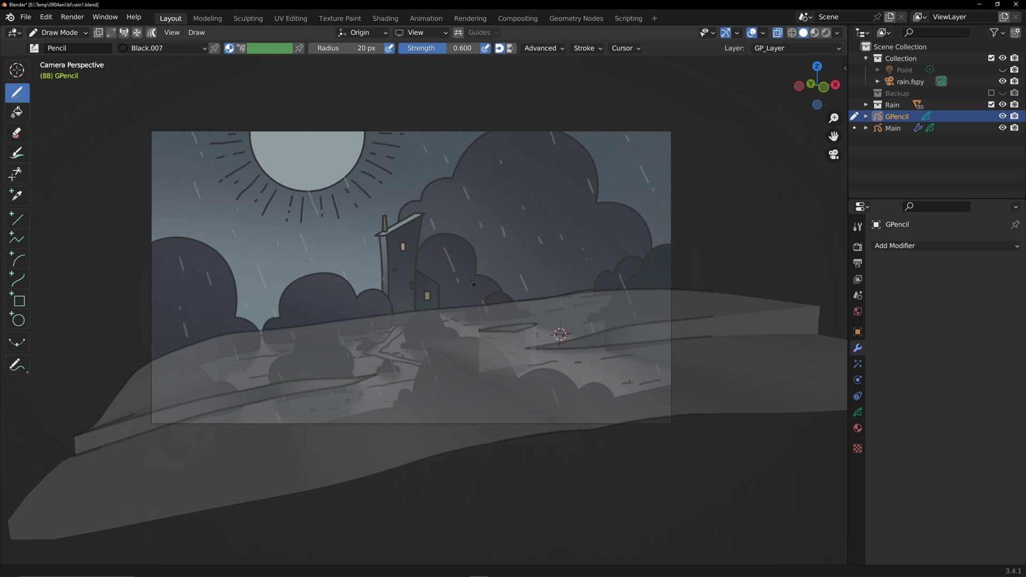
scroll(560, 334, "up", 3)
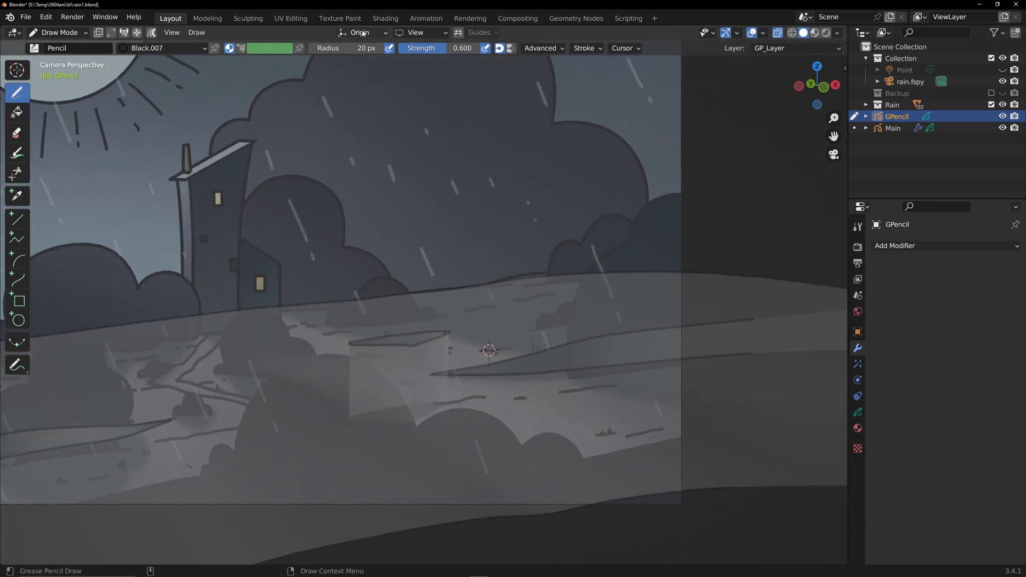
Set the Grease Pencil stroke placement to Surface and the object's stroke thickness to Screen Space.
left_click(363, 33)
left_click(324, 94)
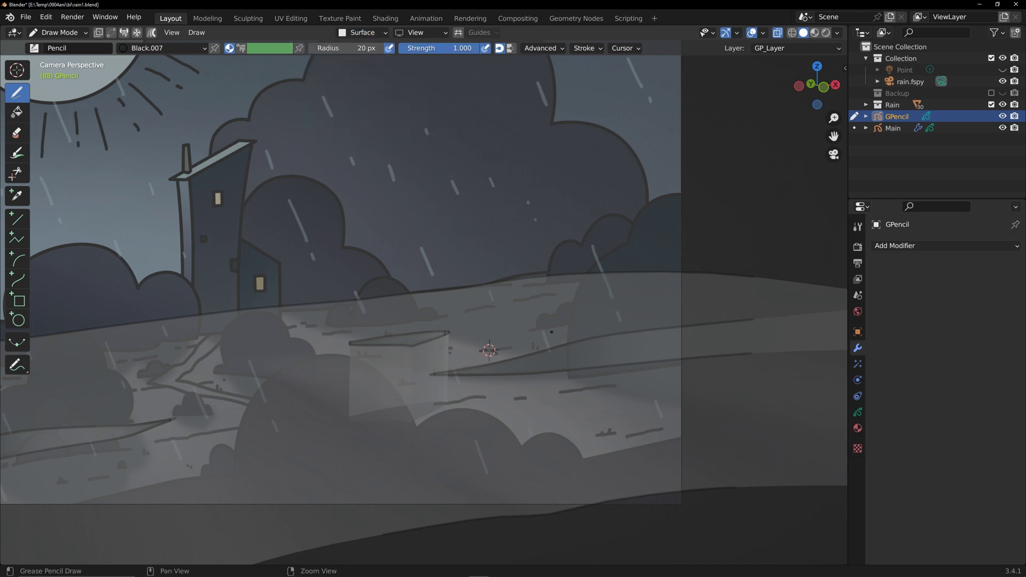
left_click(58, 33)
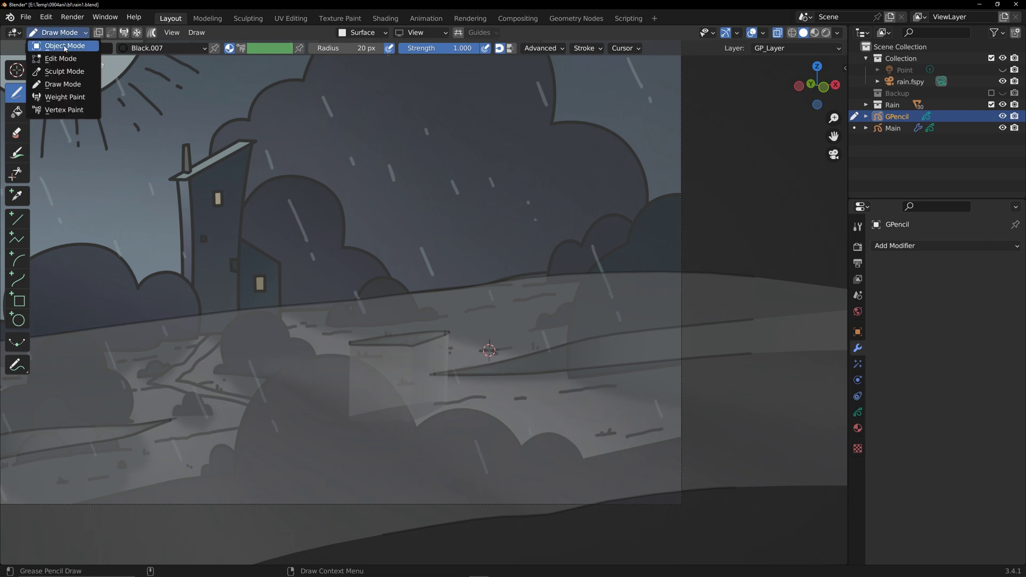
left_click(56, 42)
left_click(858, 411)
left_click(964, 499)
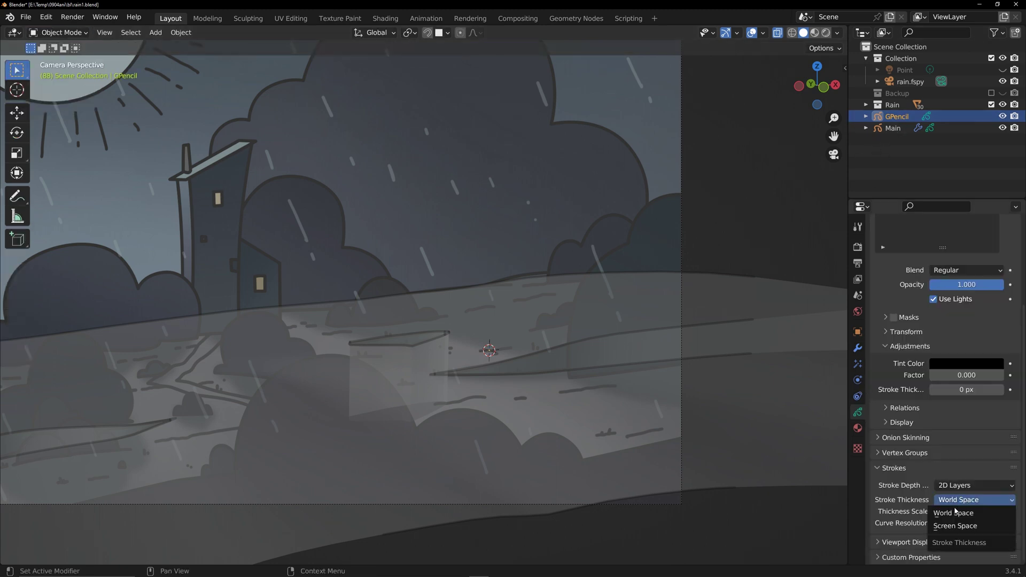
left_click(956, 525)
scroll(931, 433, "up", 5)
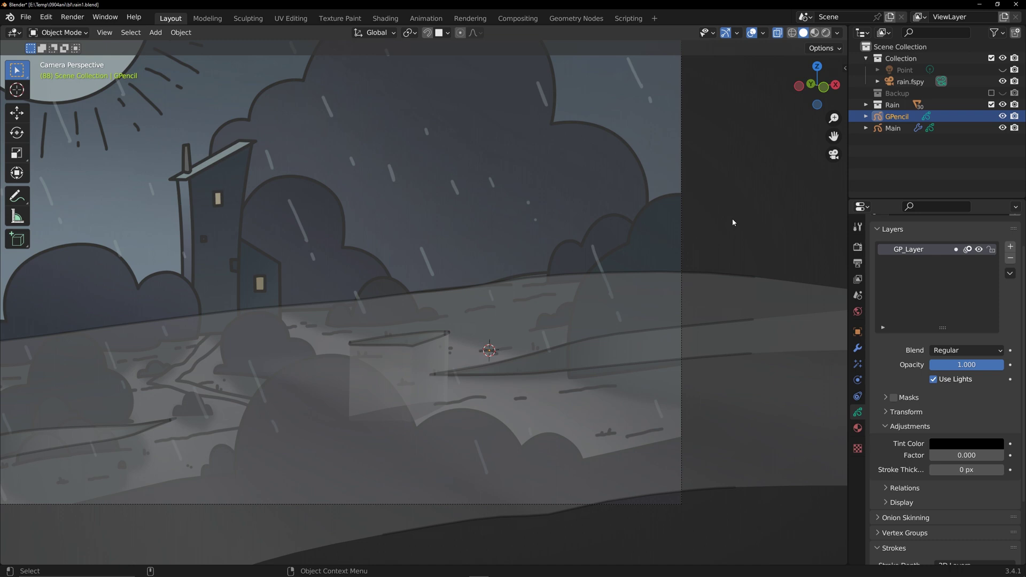
Return to Draw Mode and set the Pencil brush radius to 6 px.
left_click(58, 33)
left_click(53, 85)
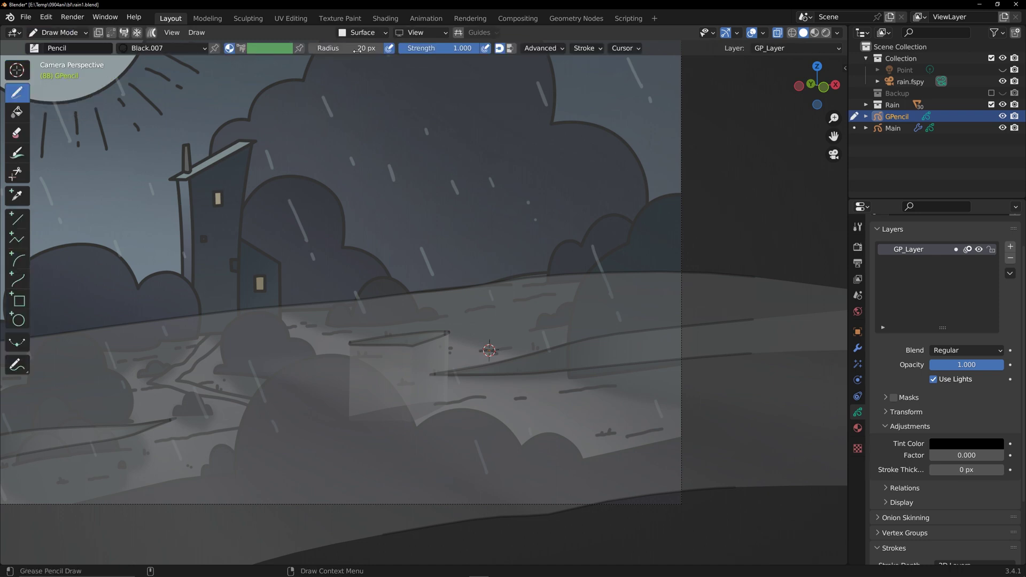
left_click(362, 48)
type("5")
key("Return")
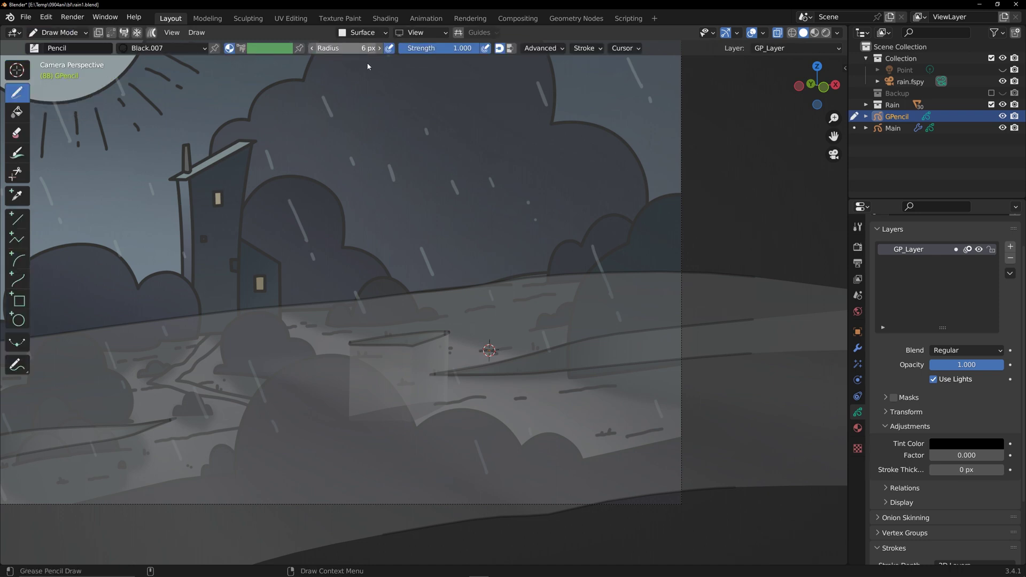
Trace the reference's forked path and nearby ground lines onto the ground surface with Pencil strokes.
scroll(489, 350, "up", 3)
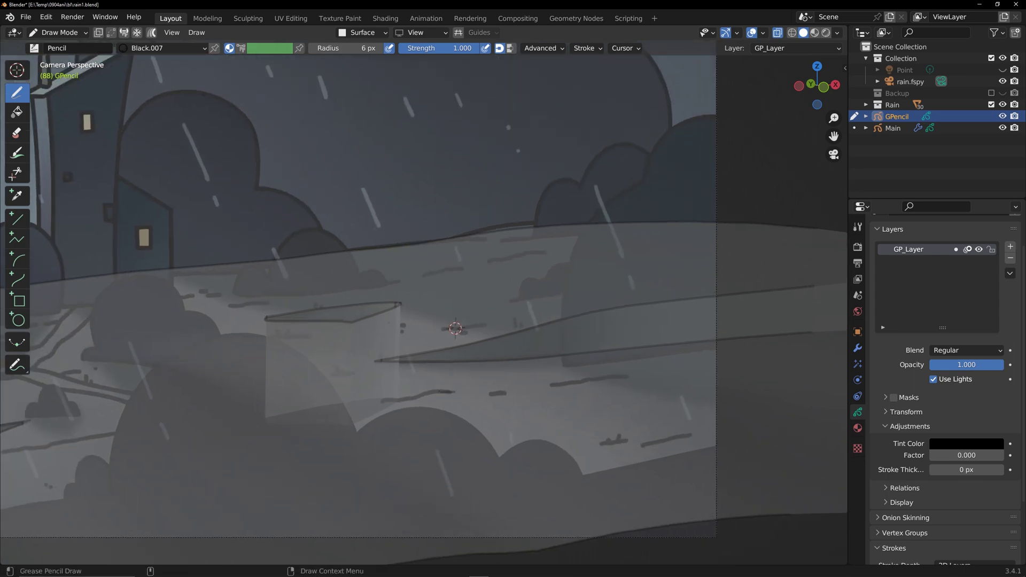
middle_click_drag(455, 328, 686, 297, "shift")
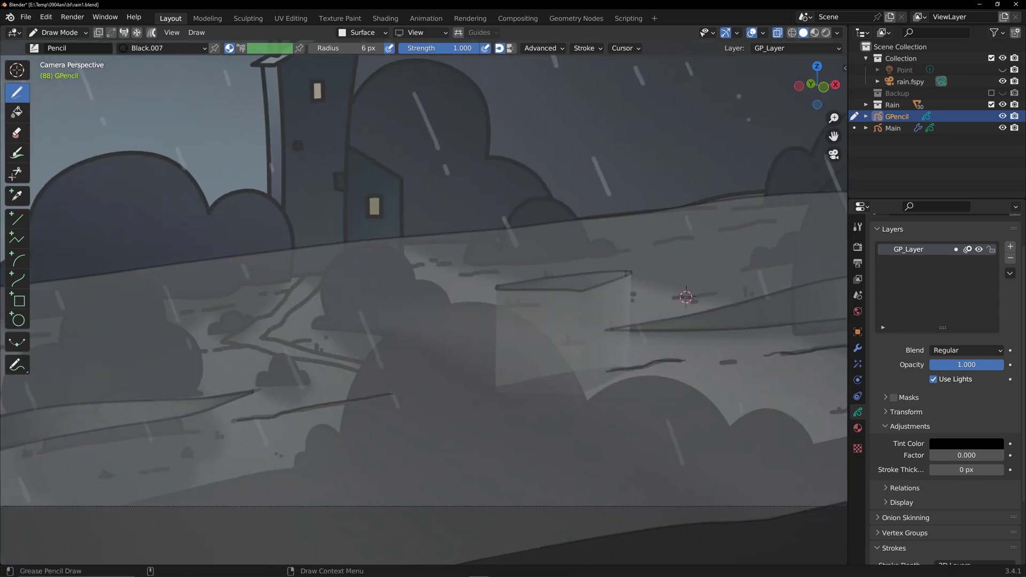
scroll(685, 297, "down", 4)
scroll(672, 297, "up", 3)
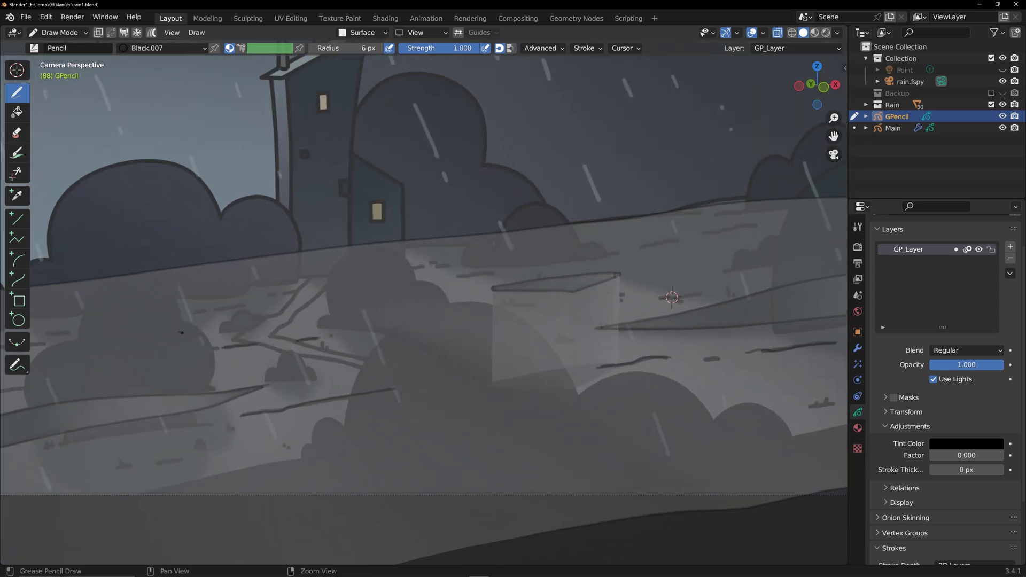
scroll(672, 297, "up", 1)
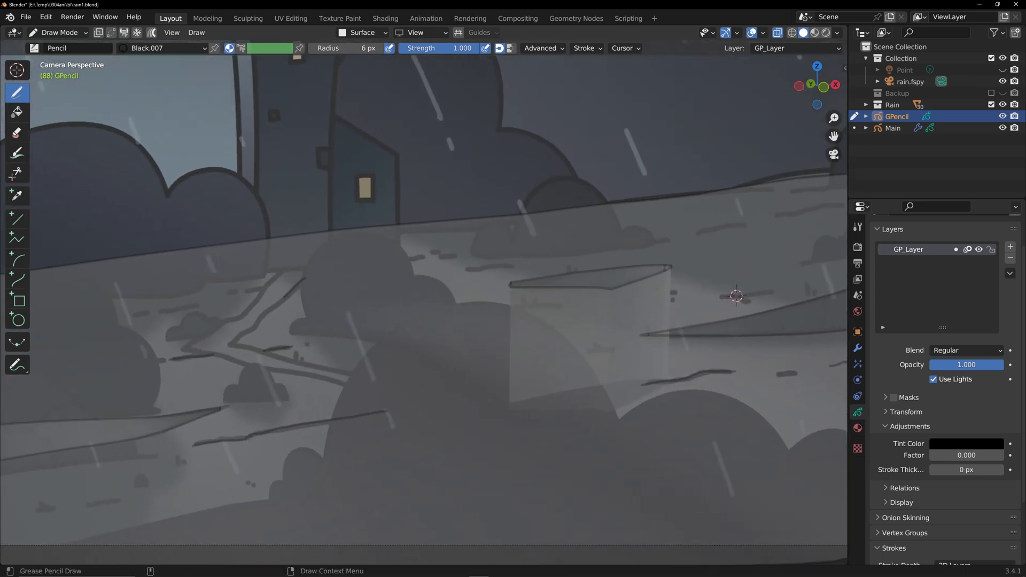
Switch to Object Mode and turn off X-ray to show the drawn strokes on the opaque ground.
left_click(50, 33)
left_click(59, 46)
scroll(419, 272, "down", 4)
scroll(432, 317, "down", 1)
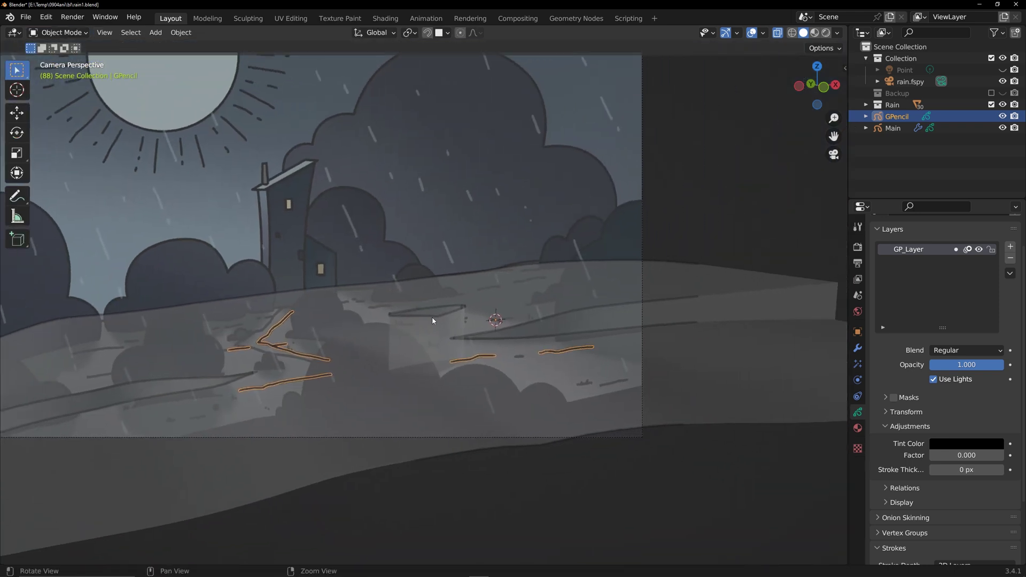
key("alt+z")
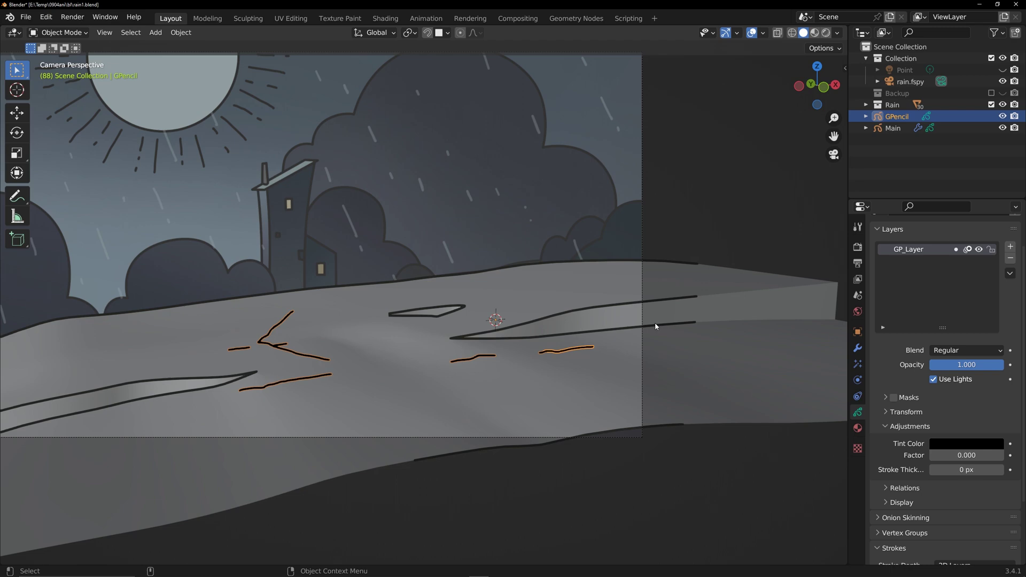
Set GP_Layer's tint factor to 1.000 and sample a dark tint color from the viewport with the eyedropper.
left_click(970, 444)
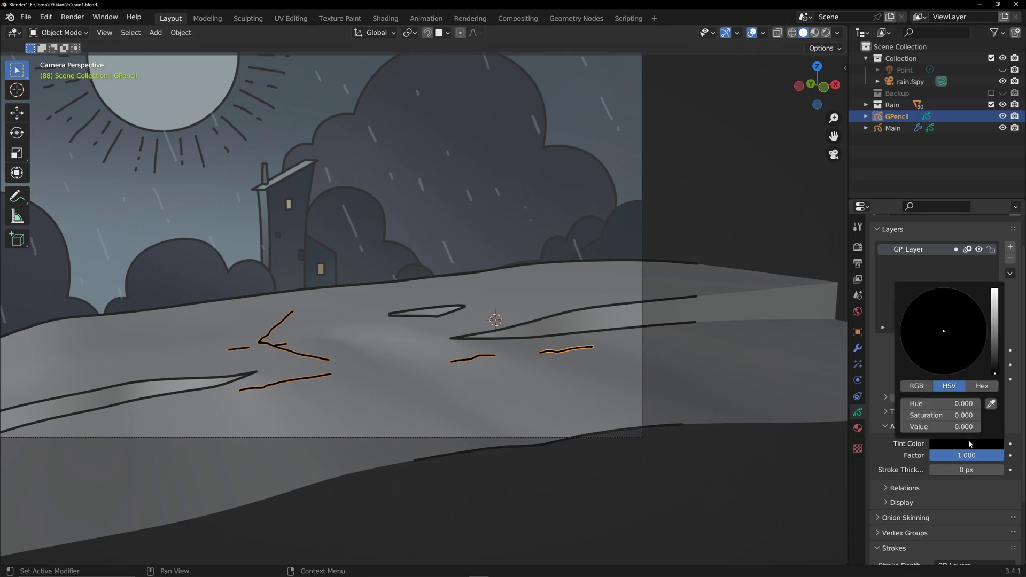
left_click(991, 403)
left_click(681, 477)
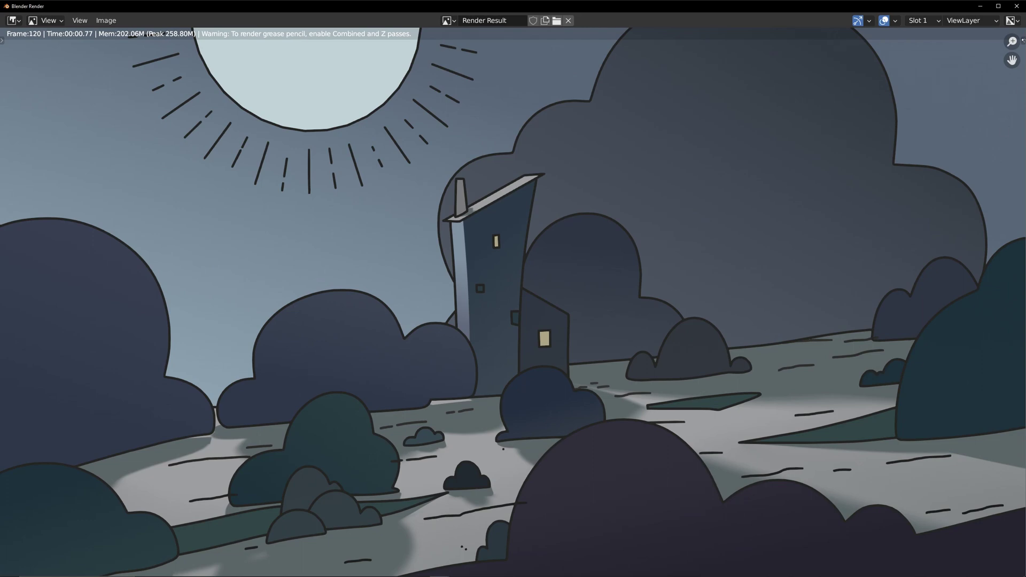
Enable the Z pass for the view layer and render the image again.
left_click(1015, 6)
left_click(857, 246)
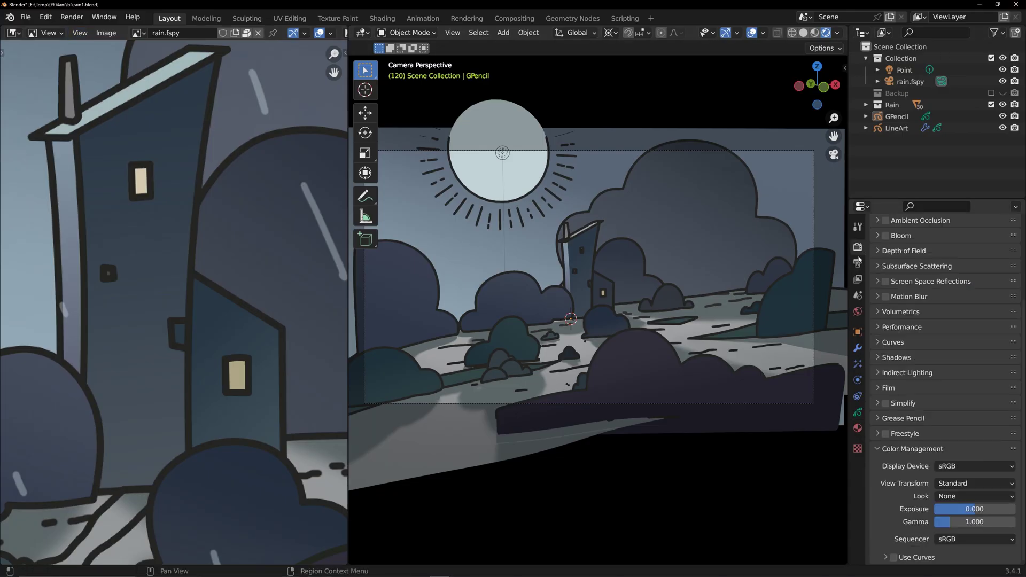
left_click(857, 264)
left_click(858, 279)
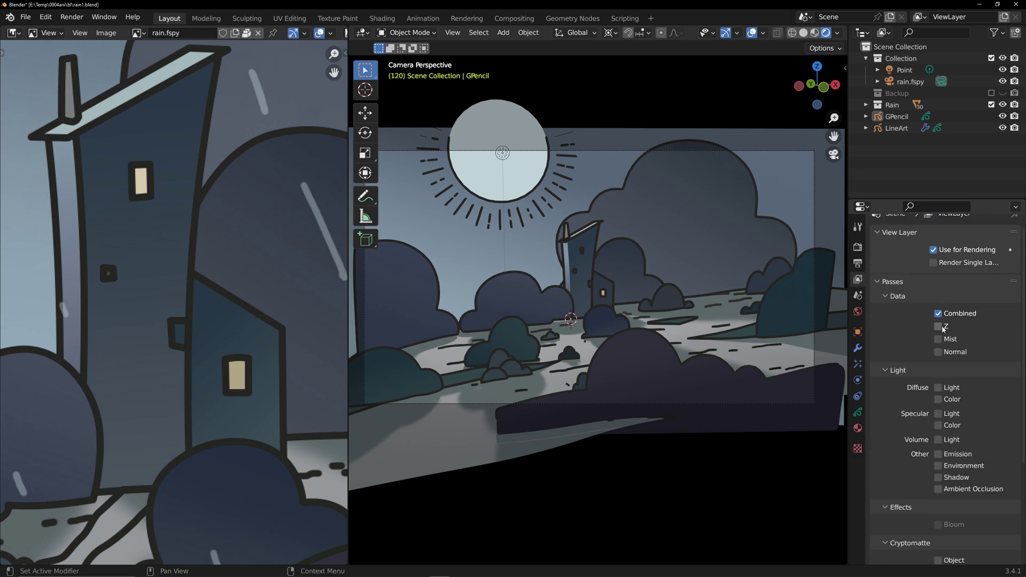
left_click(72, 17)
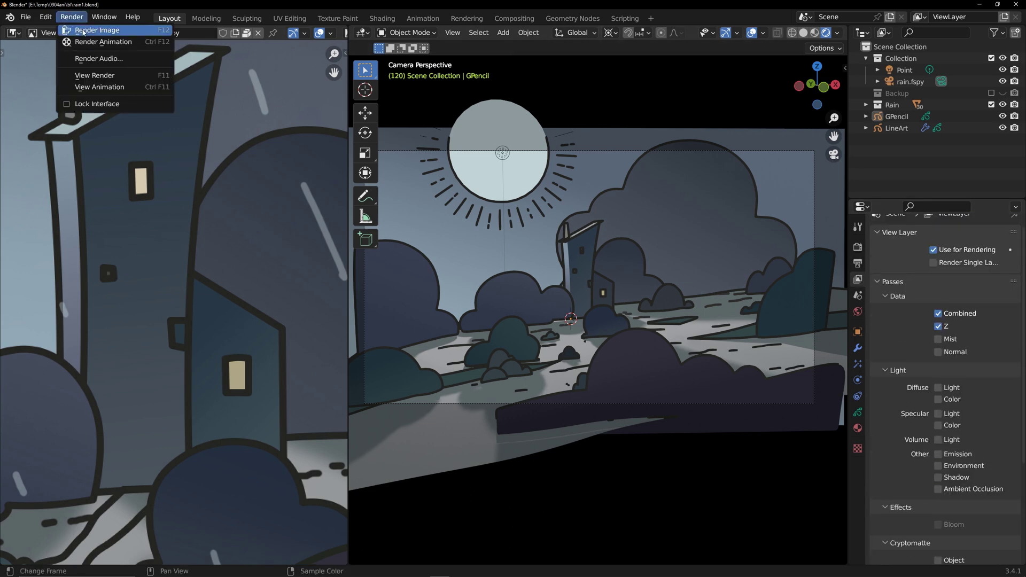
left_click(91, 28)
scroll(570, 386, "down", 1)
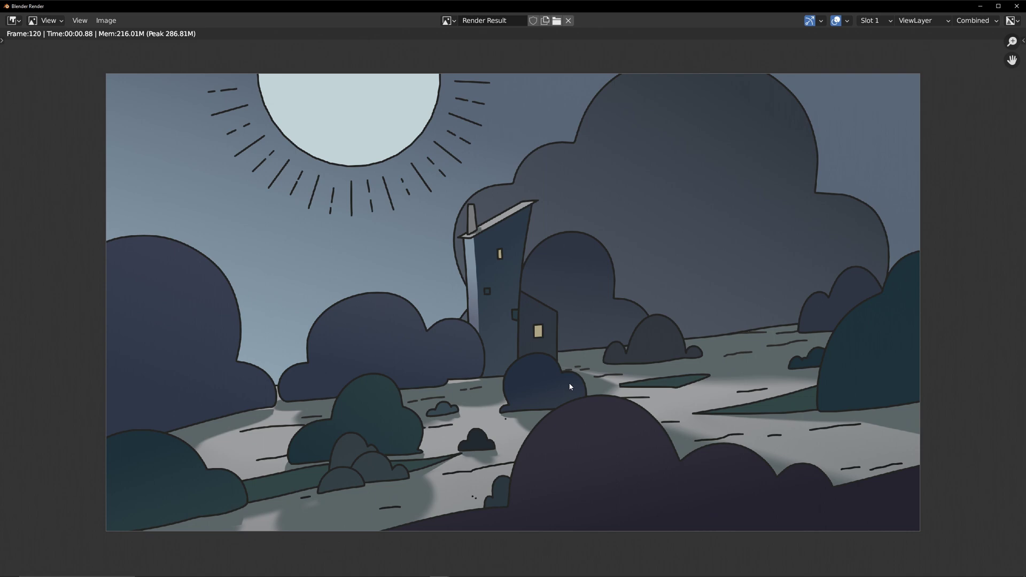
left_click(1016, 6)
Subdivide the vertical littleGrass edge and bend its upper end along the X axis with proportional editing.
right_click(428, 297)
left_click(428, 297)
middle_click_drag(455, 294, 470, 289)
left_click(424, 254)
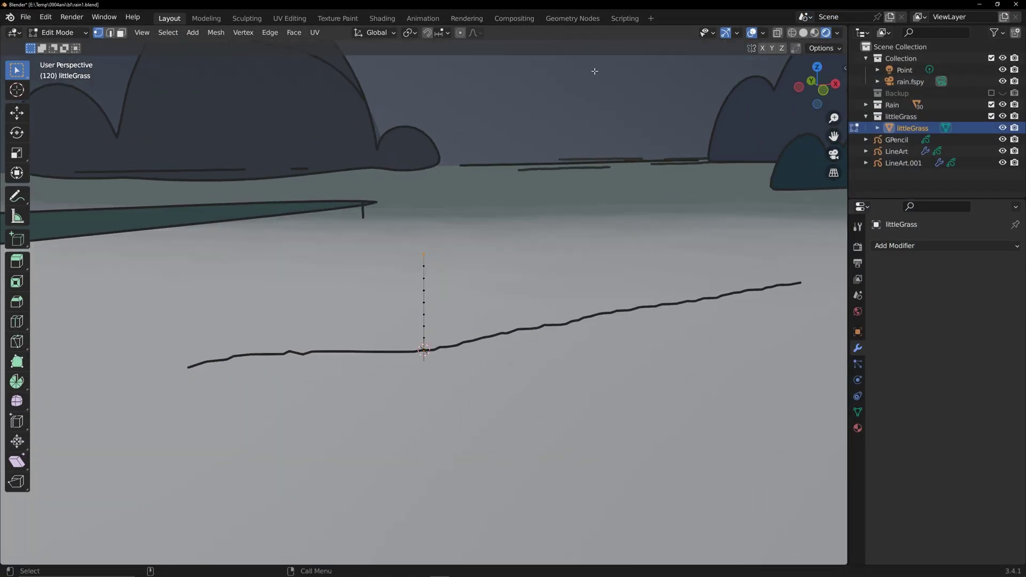
left_click(460, 33)
middle_click_drag(540, 254, 538, 249)
key("g")
key("x")
scroll(523, 251, "up", 5)
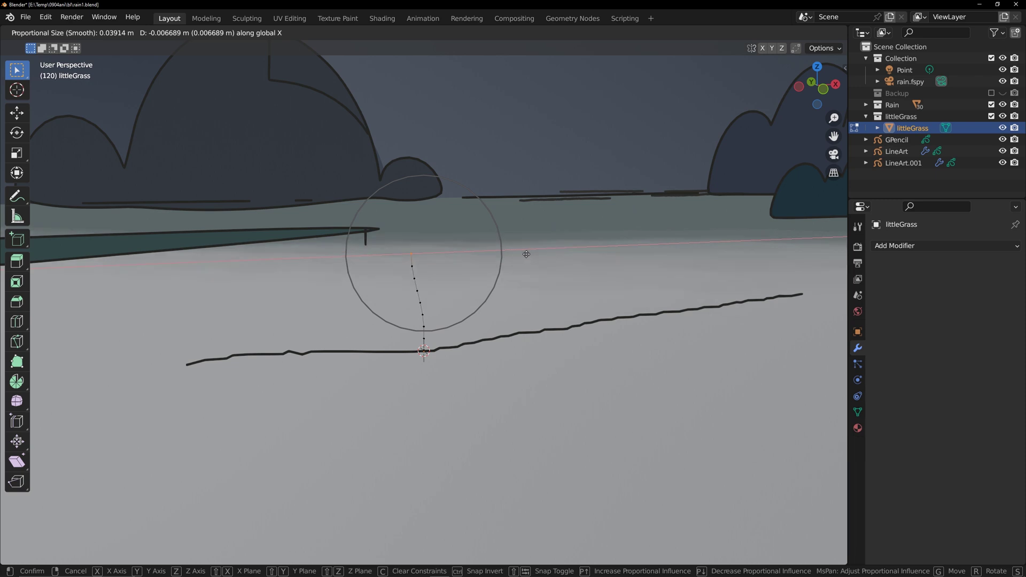
left_click(441, 254)
key("Tab")
Duplicate the littleGrass blade about 0.046 m along the X axis and shift the copy along Y.
key("shift+d")
key("x")
left_click(577, 305)
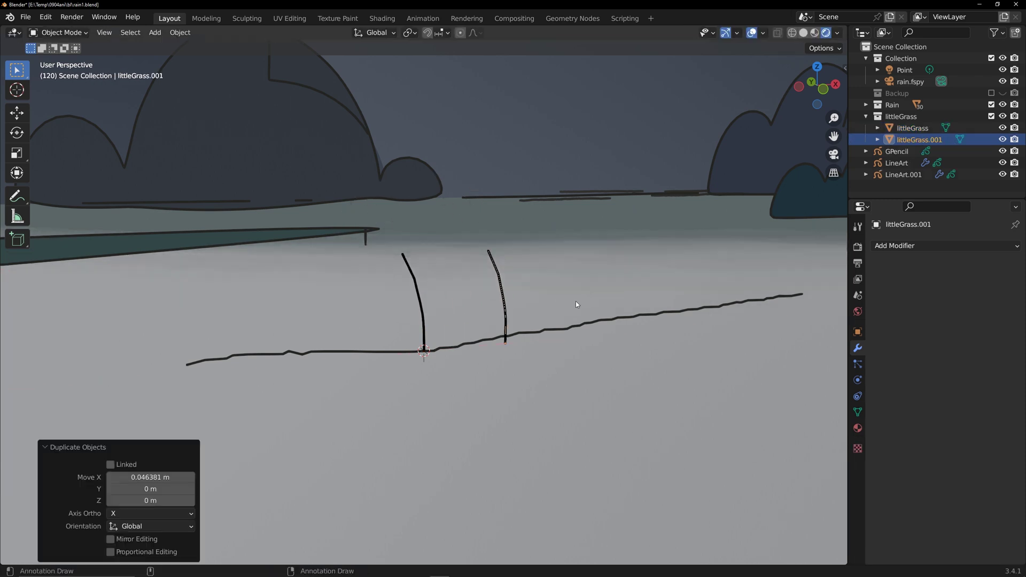
key("g")
key("y")
left_click(538, 286)
Bend the duplicated blade's tip along the X axis in the opposite direction with proportional editing.
key("Tab")
key("g")
key("x")
left_click(565, 278)
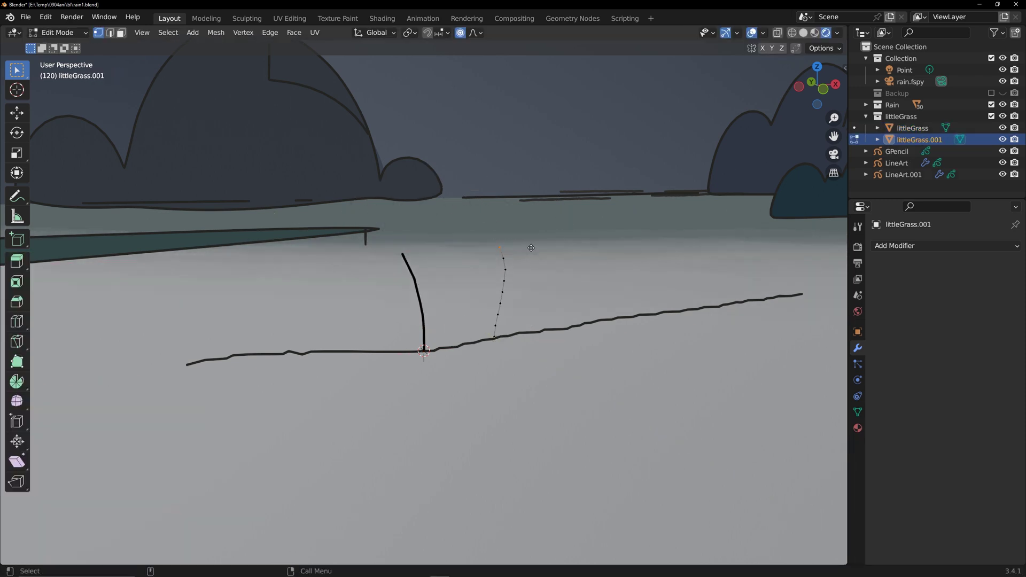
key("g")
key("x")
scroll(534, 250, "up", 14)
left_click(543, 257)
key("a")
key("s")
right_click(591, 345)
Scale the duplicated grass blade down in Object Mode and return to the camera view.
key("Tab")
key("s")
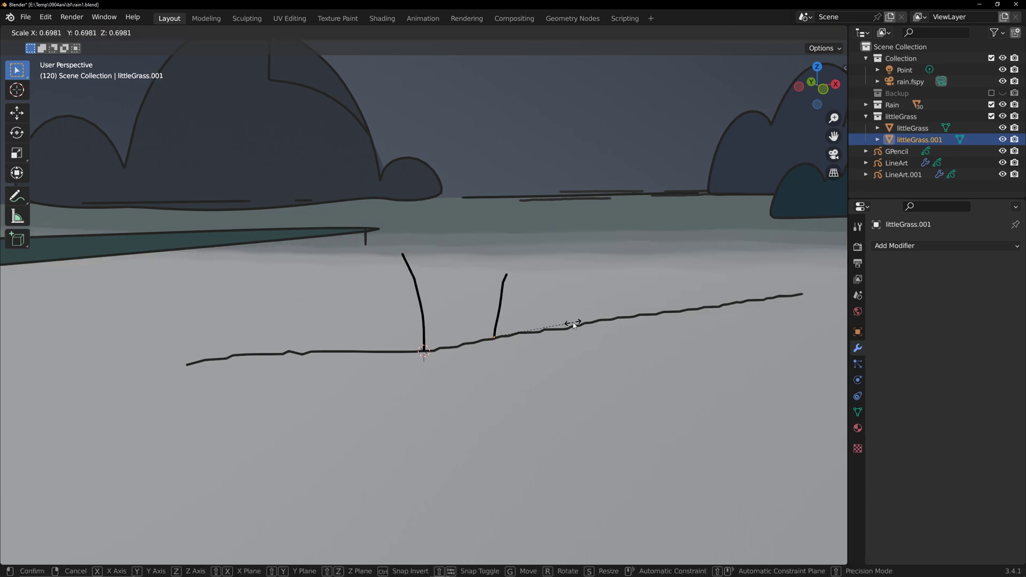
left_click(501, 311)
key("KP_0")
left_click(544, 367)
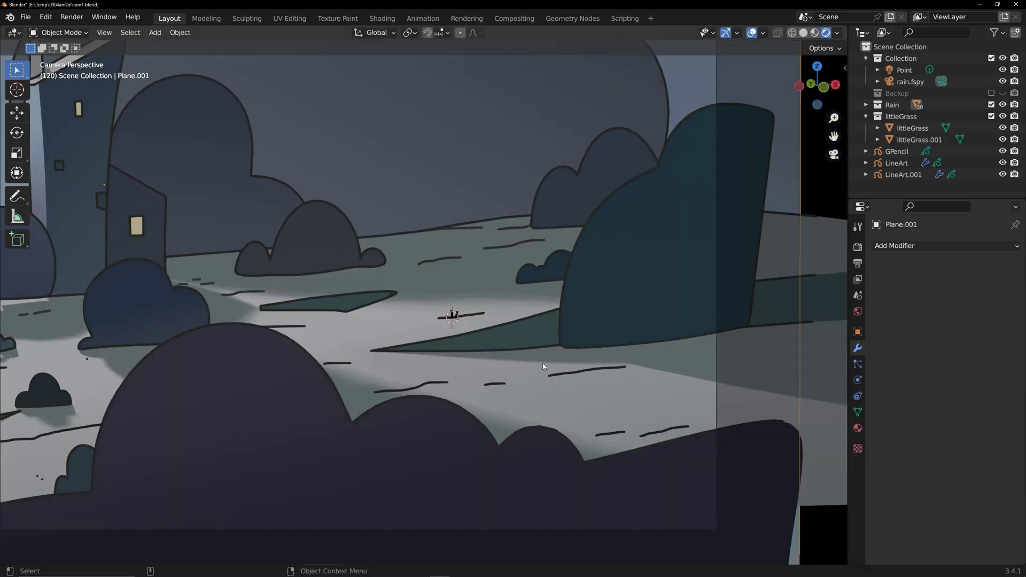